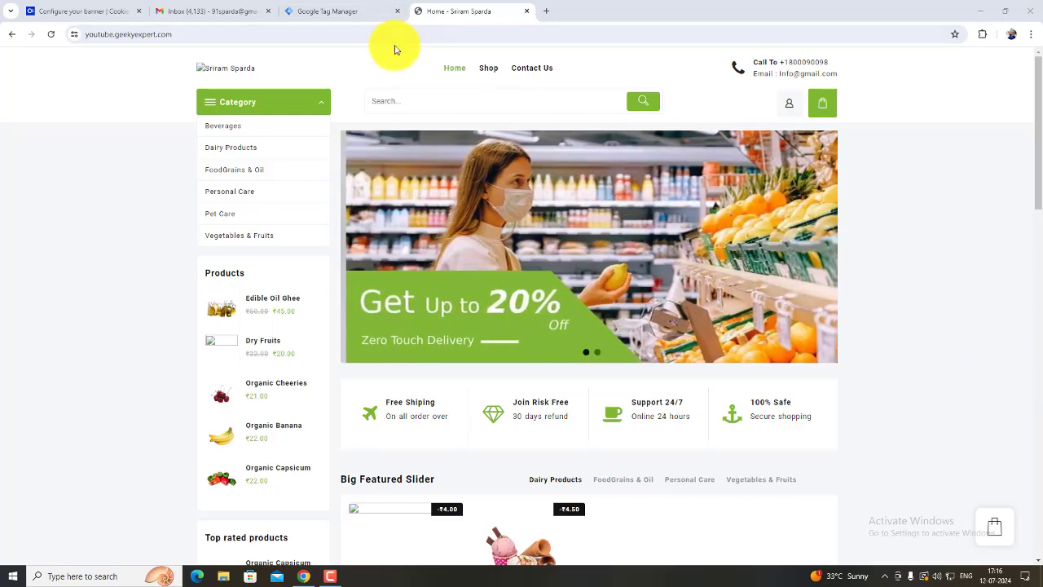
Step: Switch to the Cookiebot onboarding page and set the profile's industry to Consumer Goods
click(73, 10)
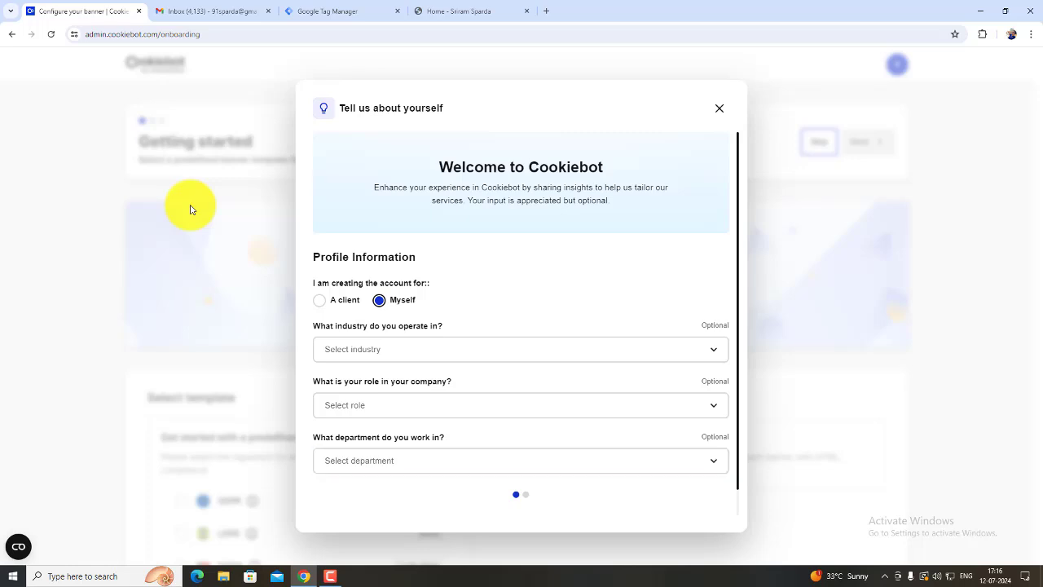
click(570, 352)
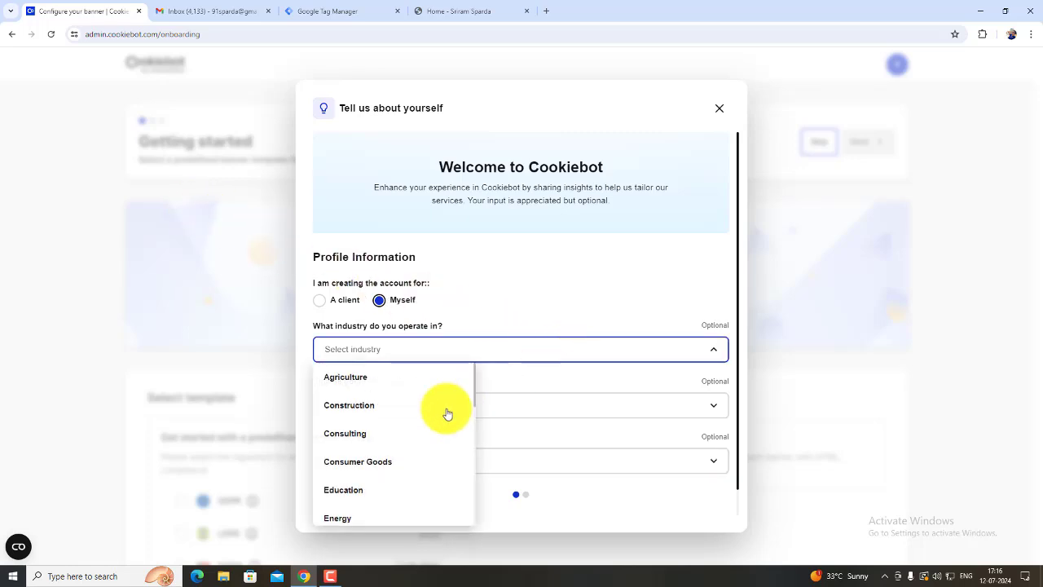
scroll(369, 437, down, 3)
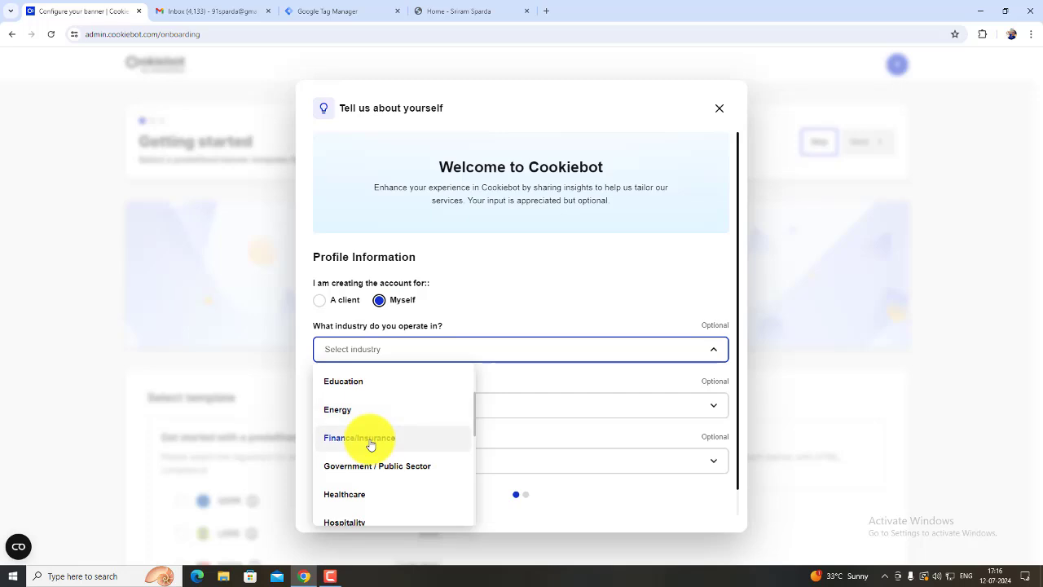
scroll(371, 444, down, 5)
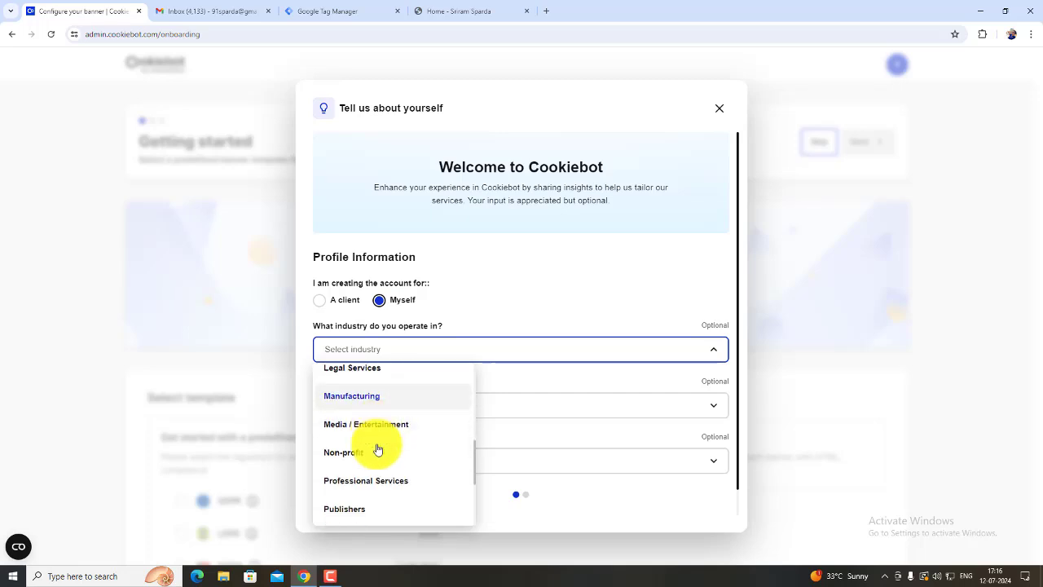
scroll(377, 449, down, 4)
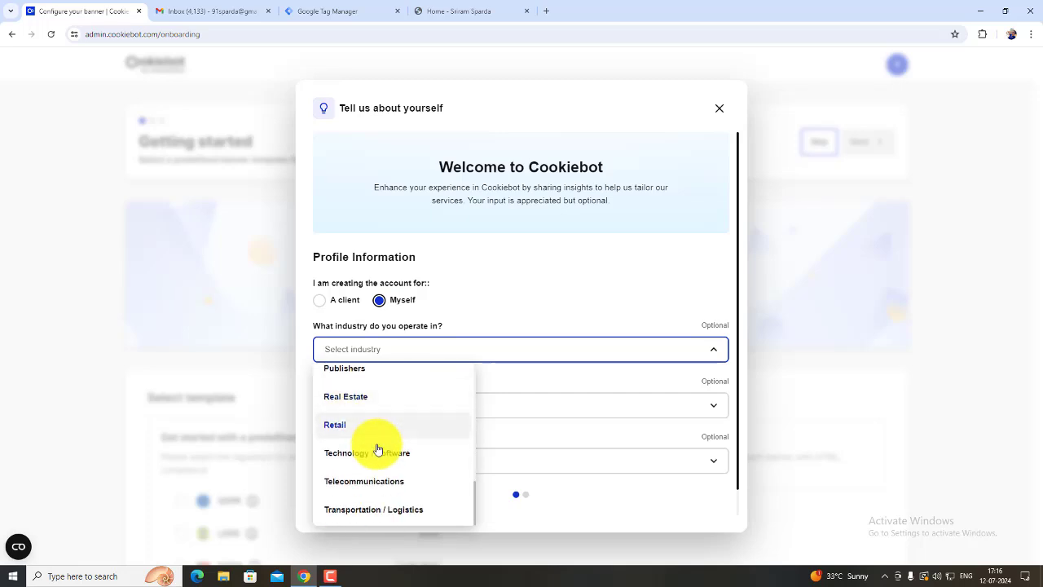
scroll(378, 449, up, 5)
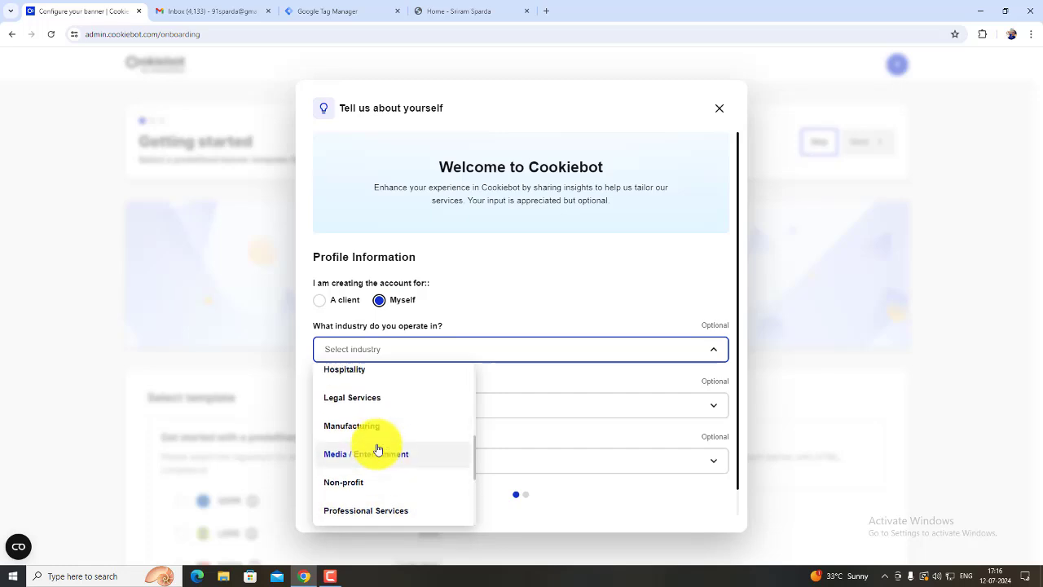
scroll(377, 449, up, 1)
scroll(378, 449, up, 1)
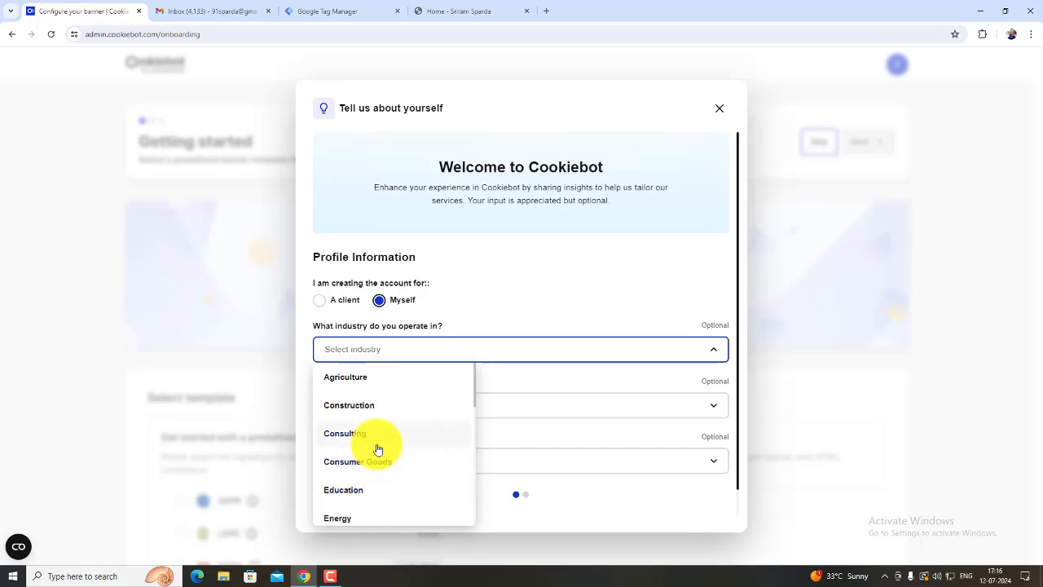
click(375, 461)
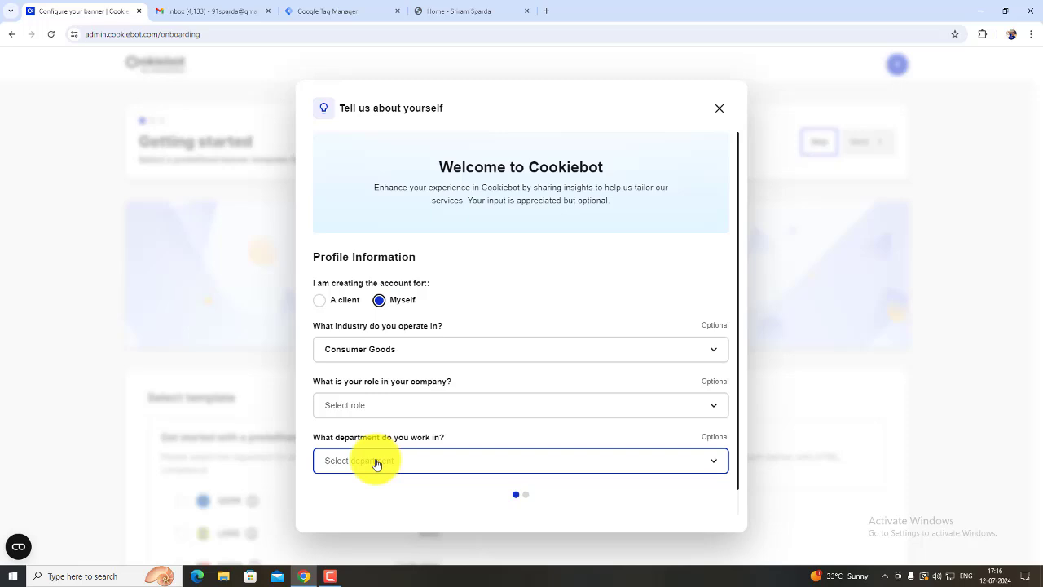
Step: Set the company role to Business Owner / Founder and the department to Marketing, and continue to the next page of the questionnaire
click(395, 412)
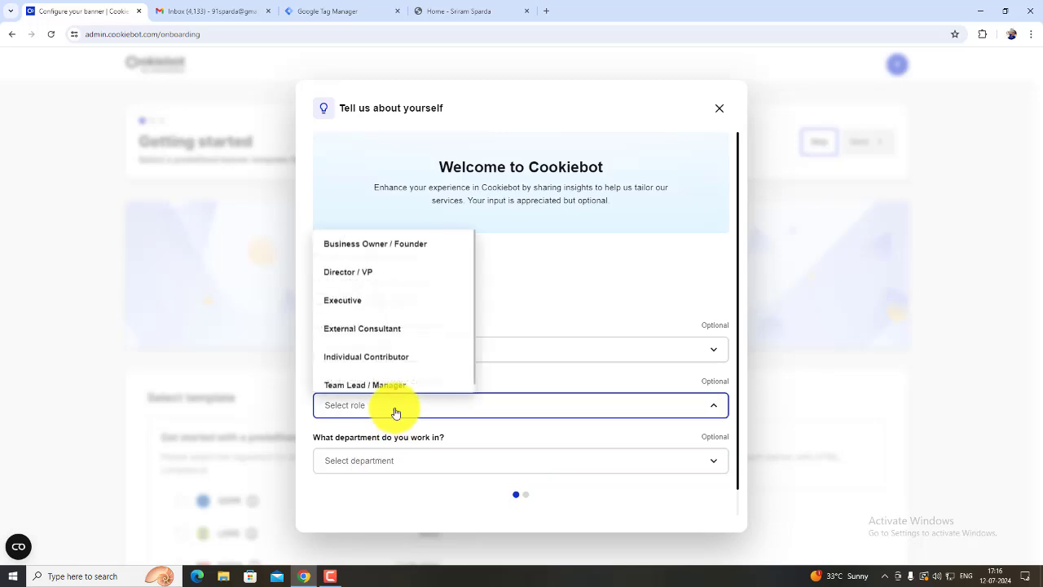
click(401, 247)
click(417, 458)
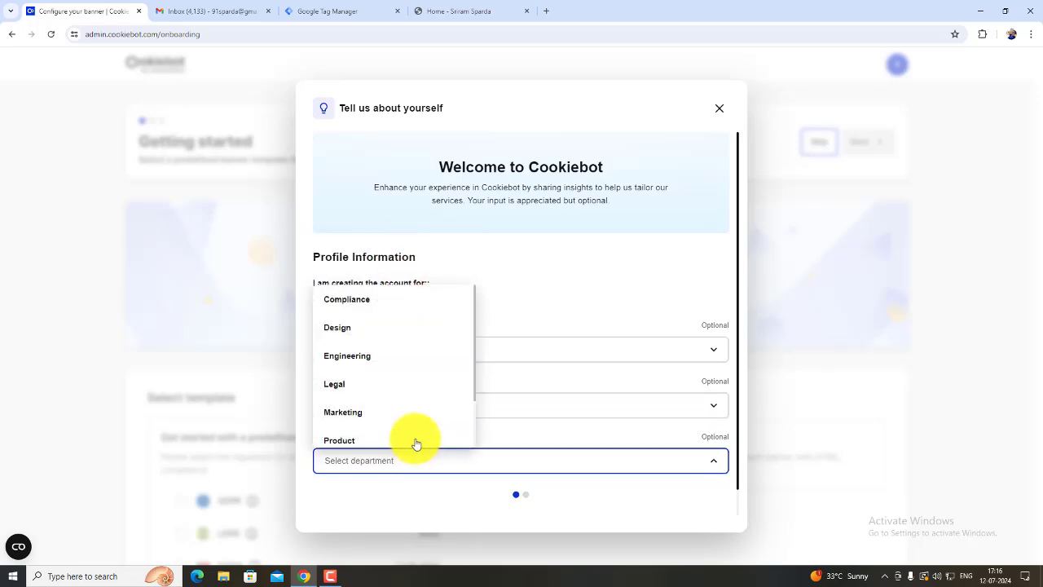
click(414, 410)
scroll(417, 407, down, 1)
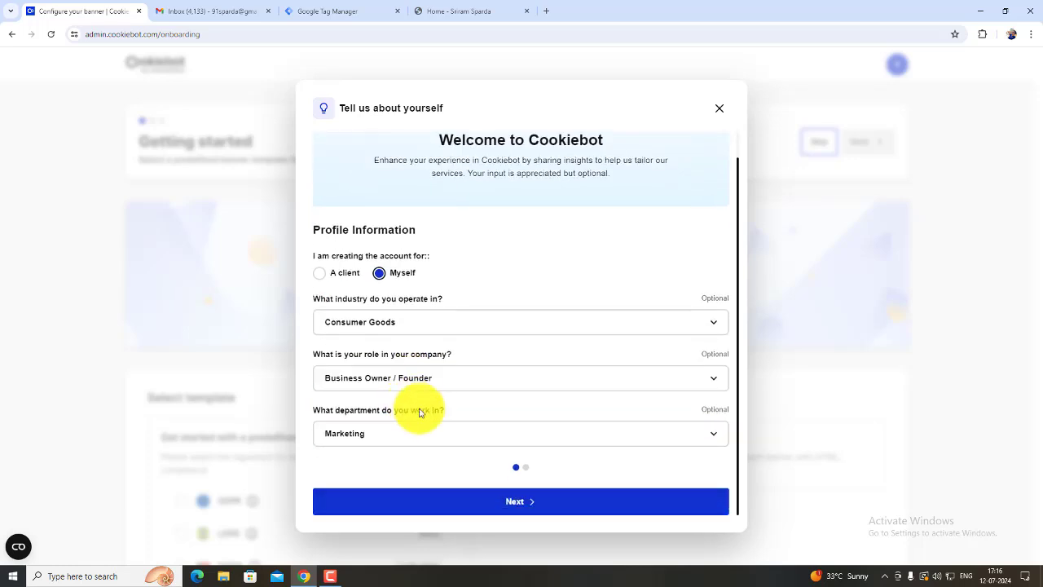
scroll(514, 484, up, 1)
scroll(513, 484, down, 1)
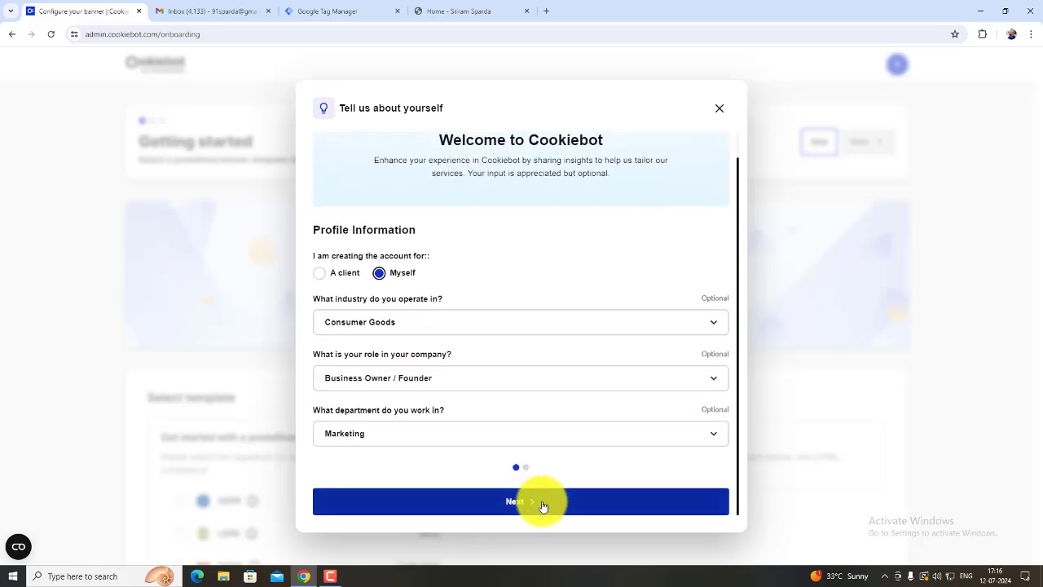
click(543, 506)
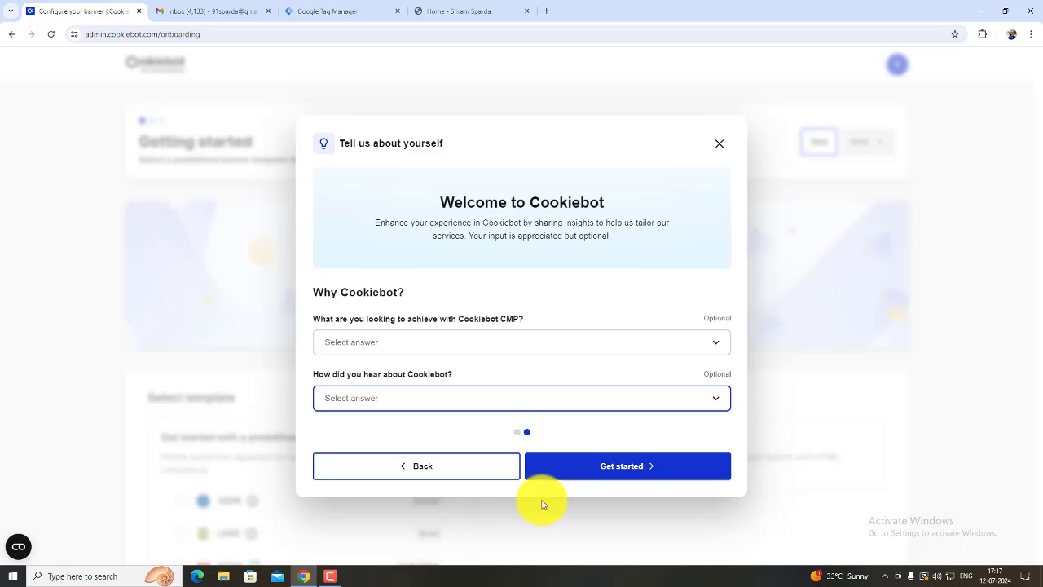
Step: Answer "I need my website/app to be in compliance with data protection laws" and YouTube as the referral source, and submit the questionnaire
click(525, 352)
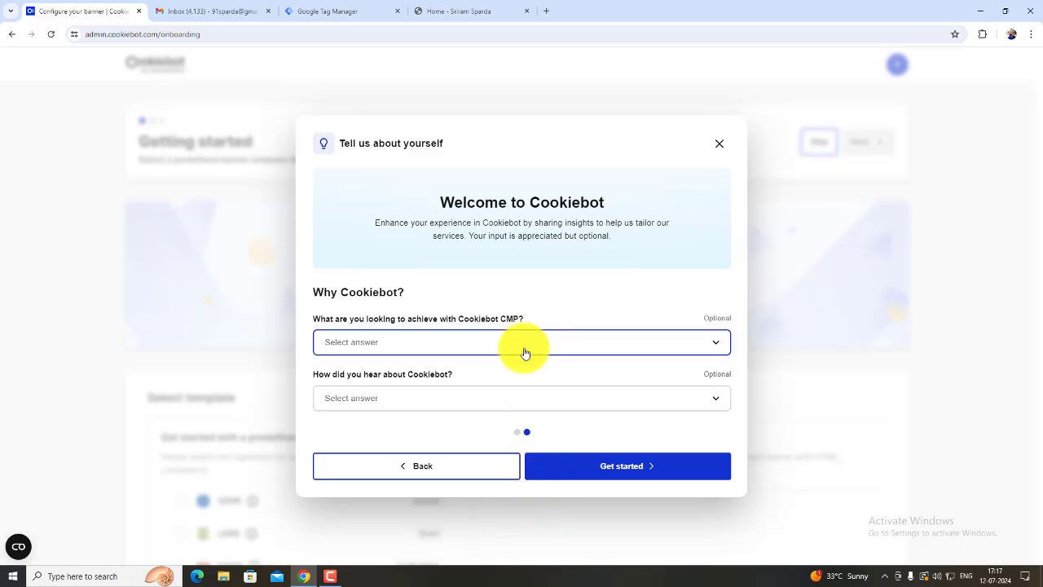
click(525, 352)
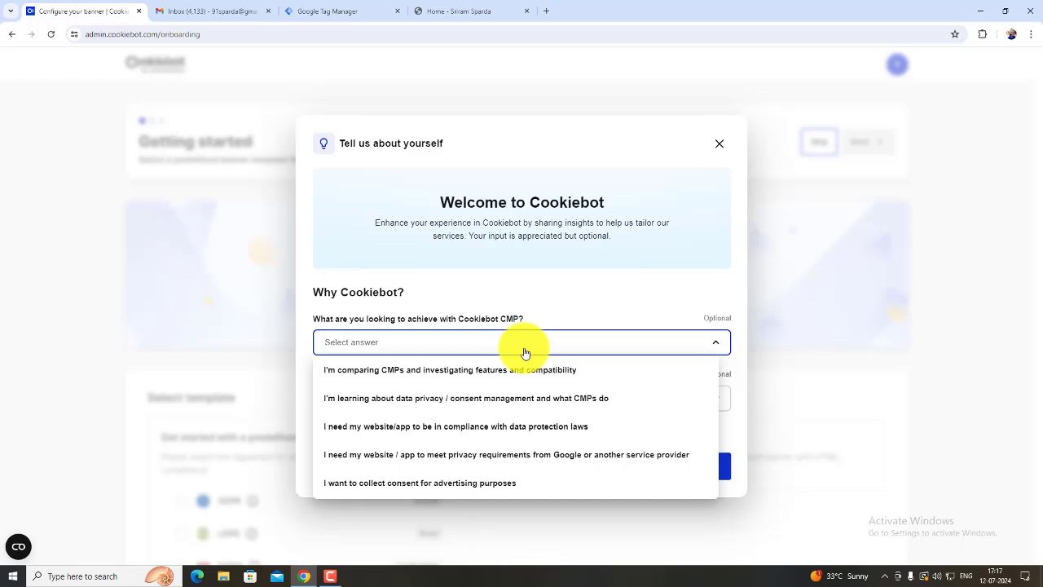
click(531, 426)
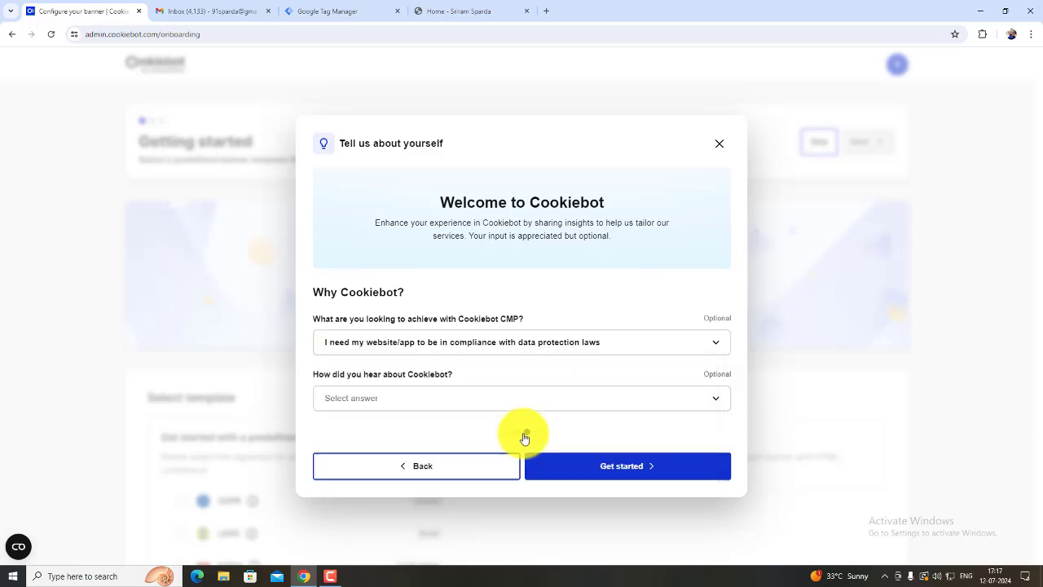
click(439, 399)
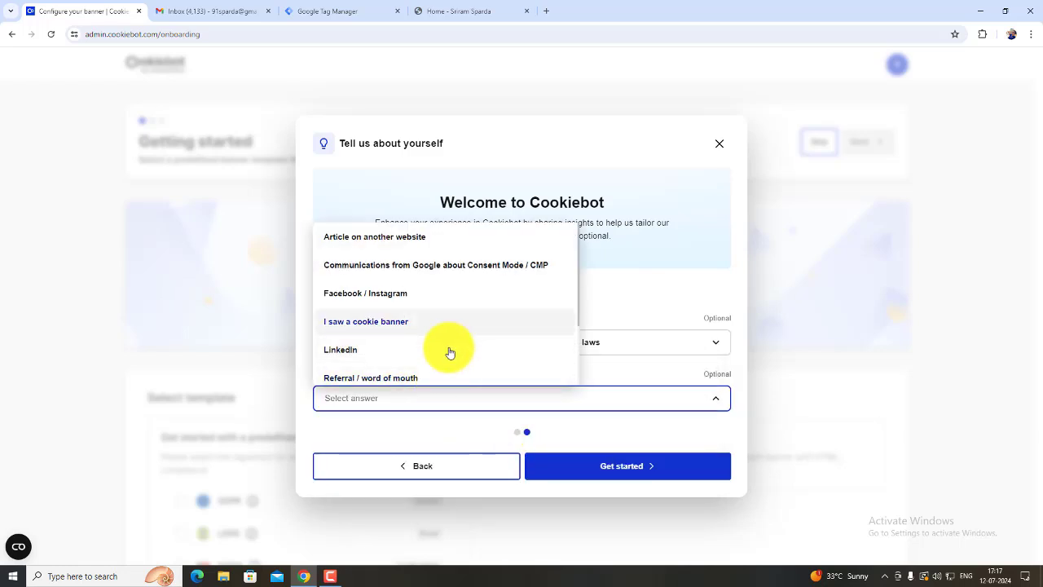
scroll(455, 322, down, 1)
scroll(454, 321, down, 2)
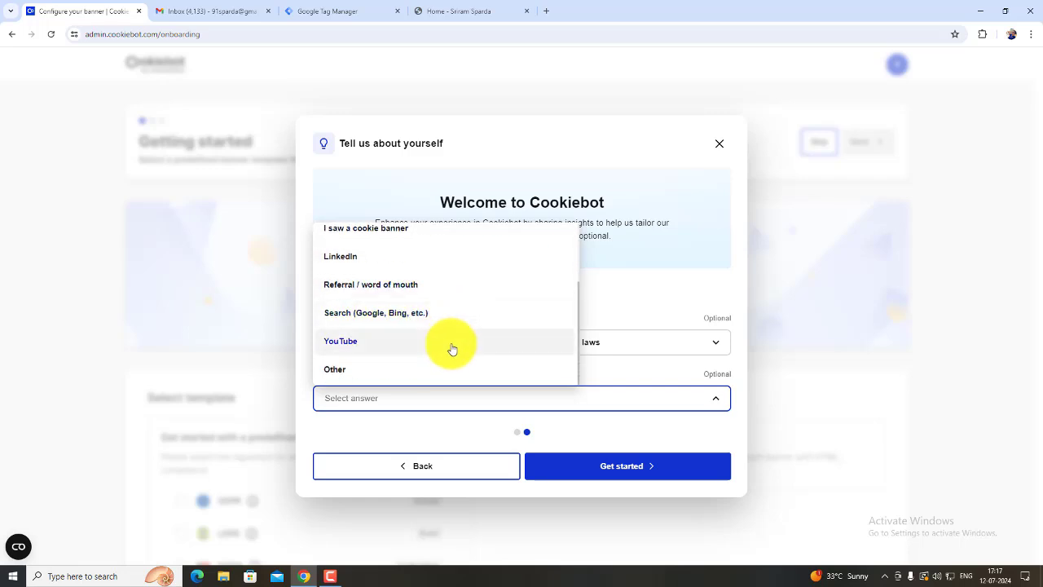
click(450, 347)
click(562, 472)
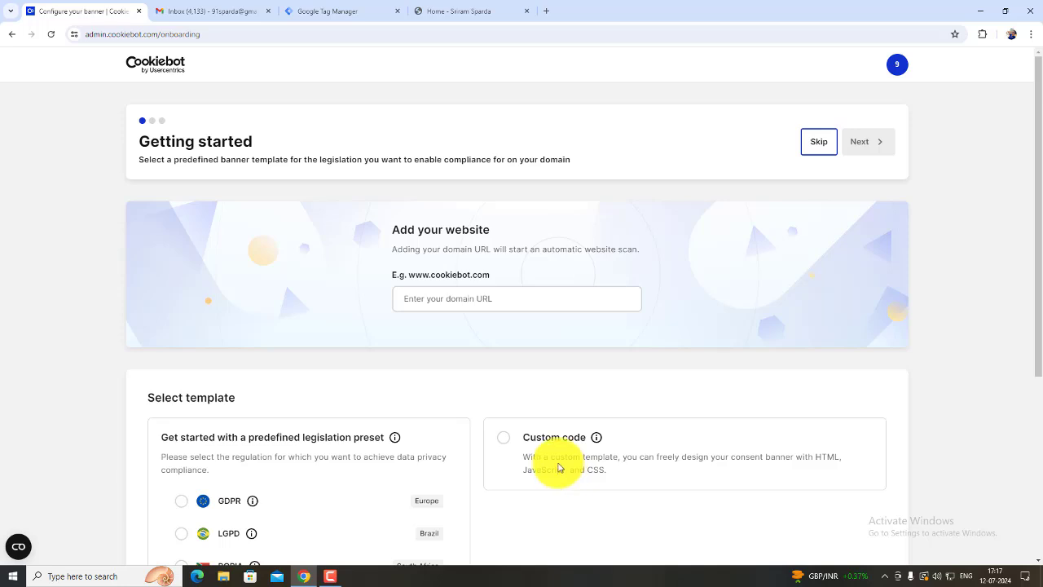
click(447, 299)
click(432, 10)
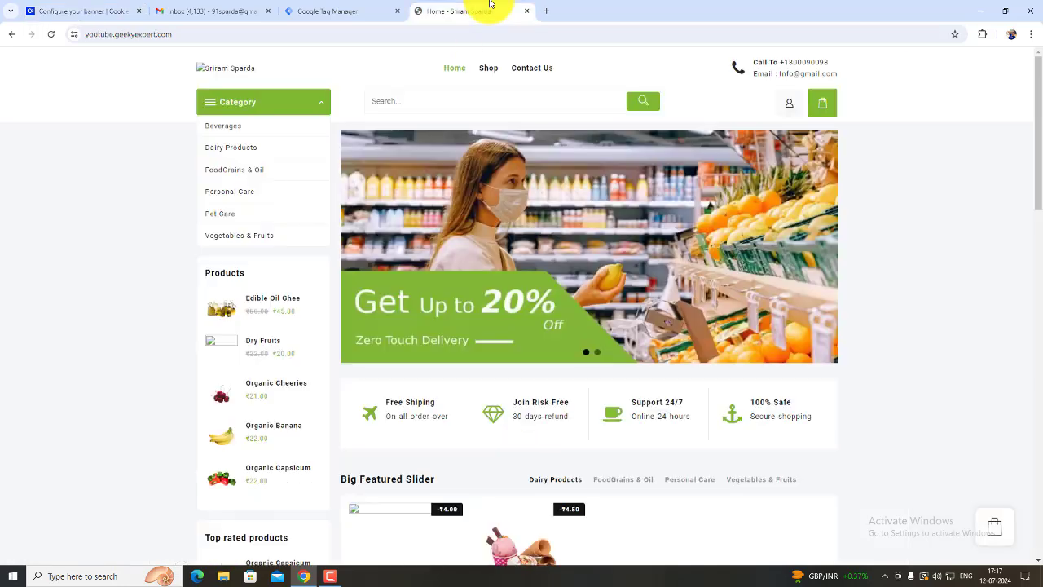
click(295, 39)
key(ctrl+c)
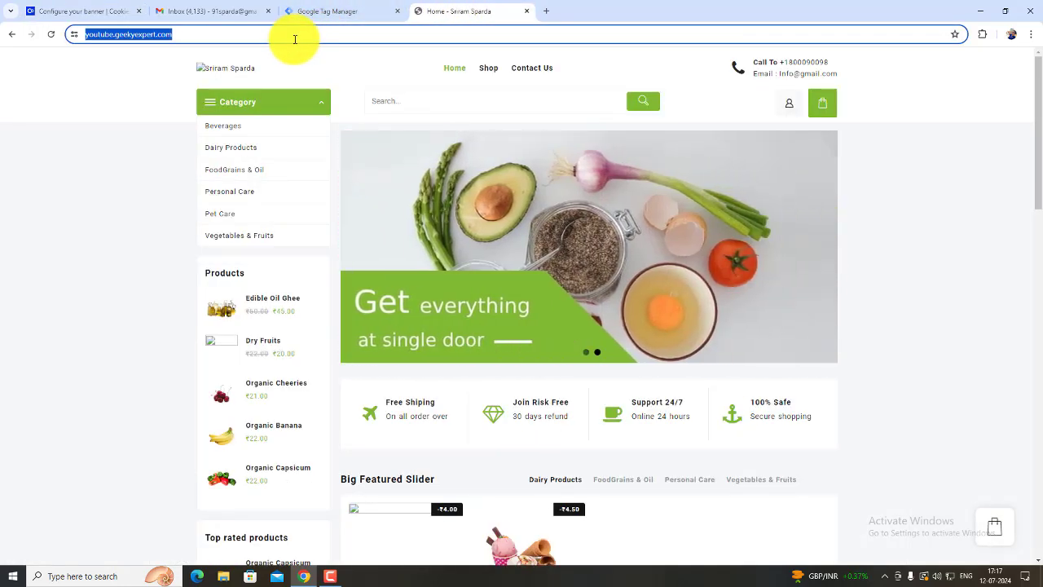
click(94, 11)
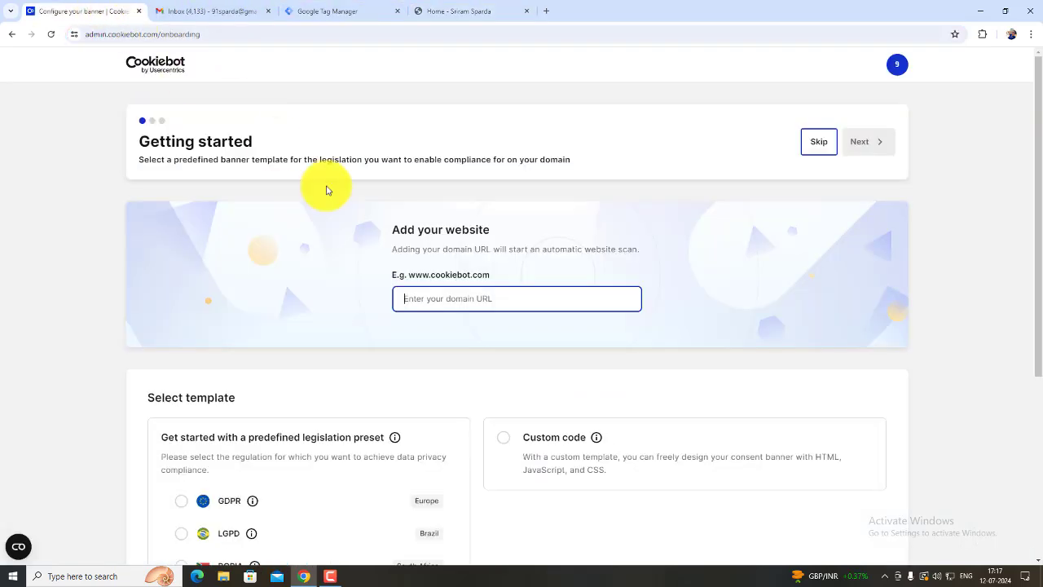
key(ctrl+v)
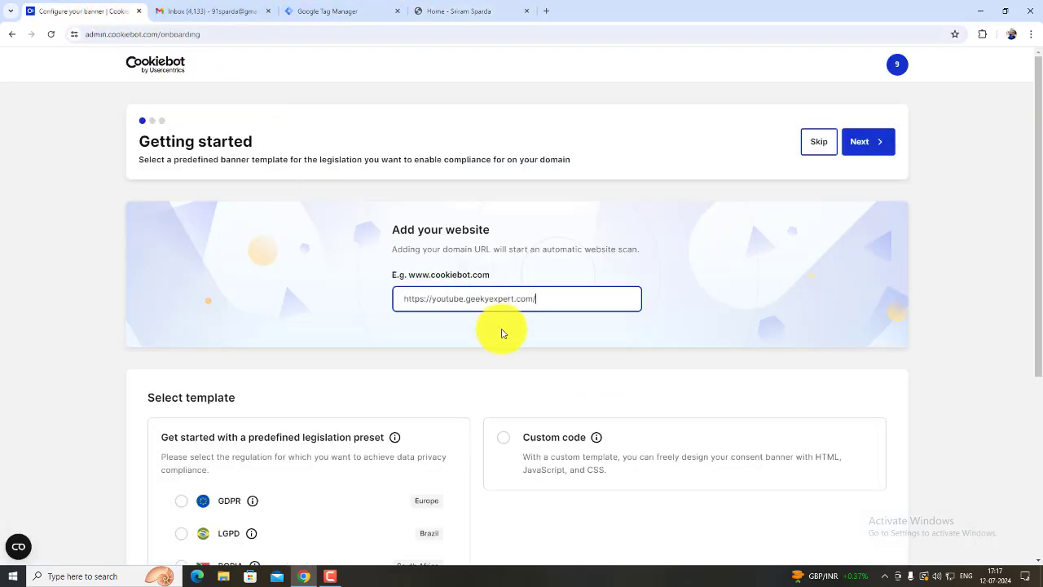
Step: Select the GDPR (Europe) legislation preset as the banner template and continue to the consent banner configuration
scroll(502, 332, down, 2)
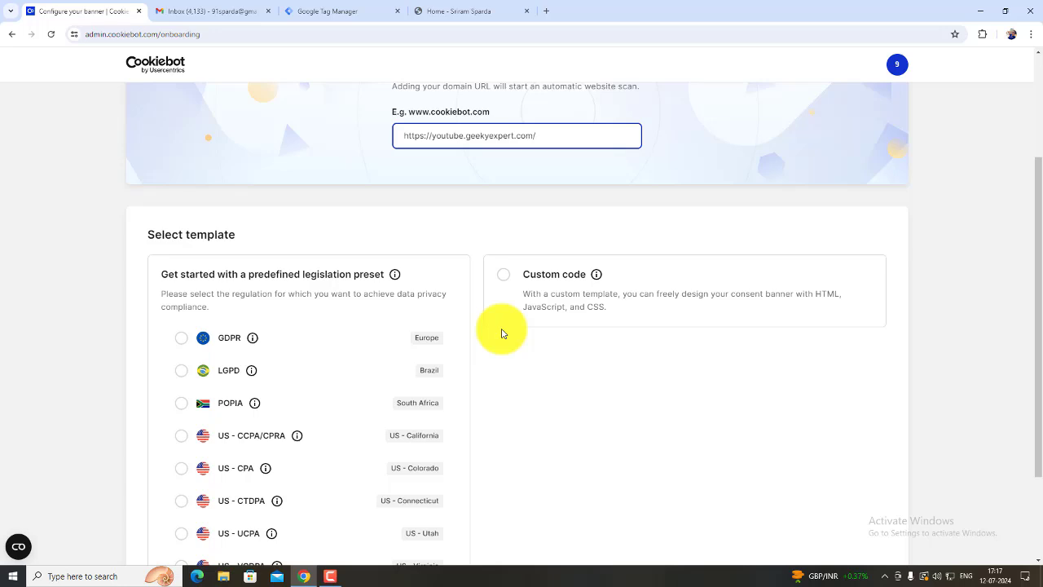
scroll(502, 332, down, 2)
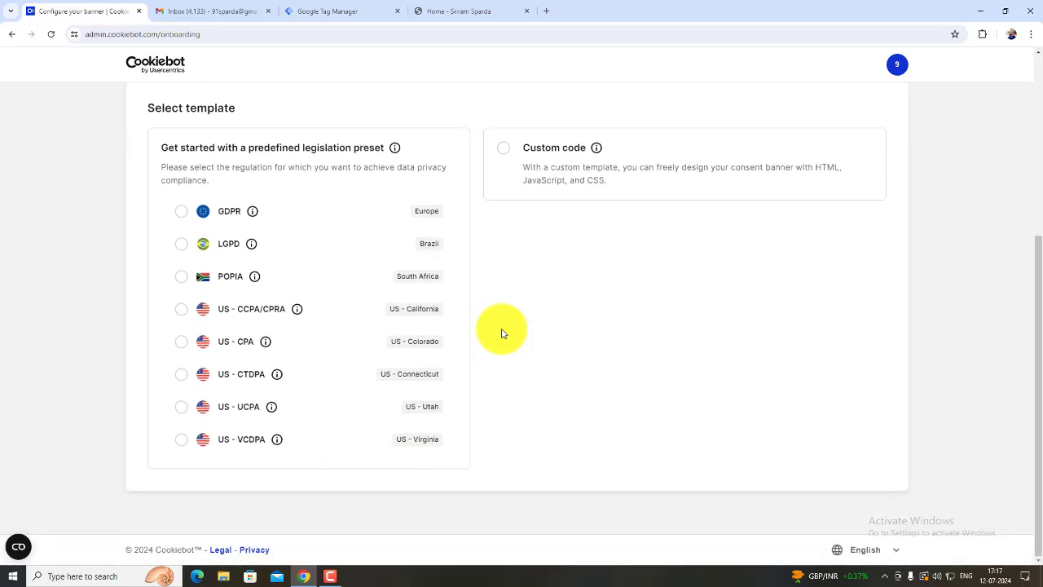
click(181, 211)
scroll(618, 273, up, 2)
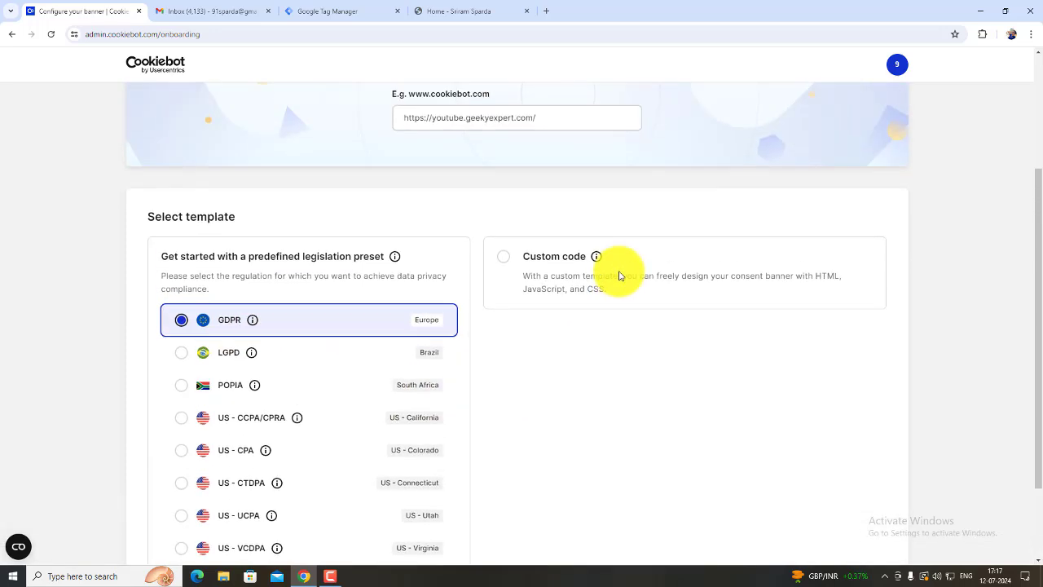
click(506, 313)
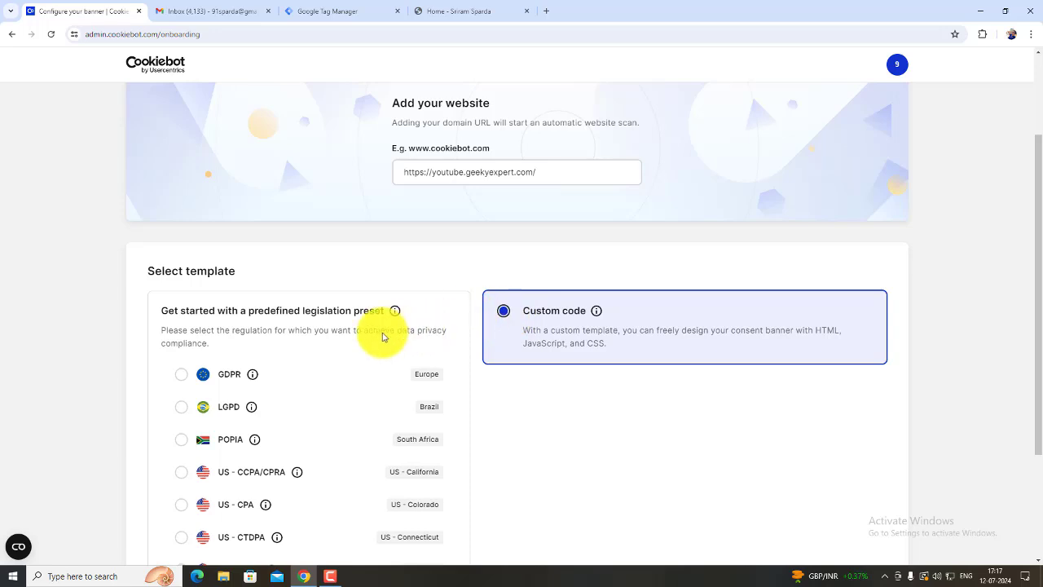
click(181, 374)
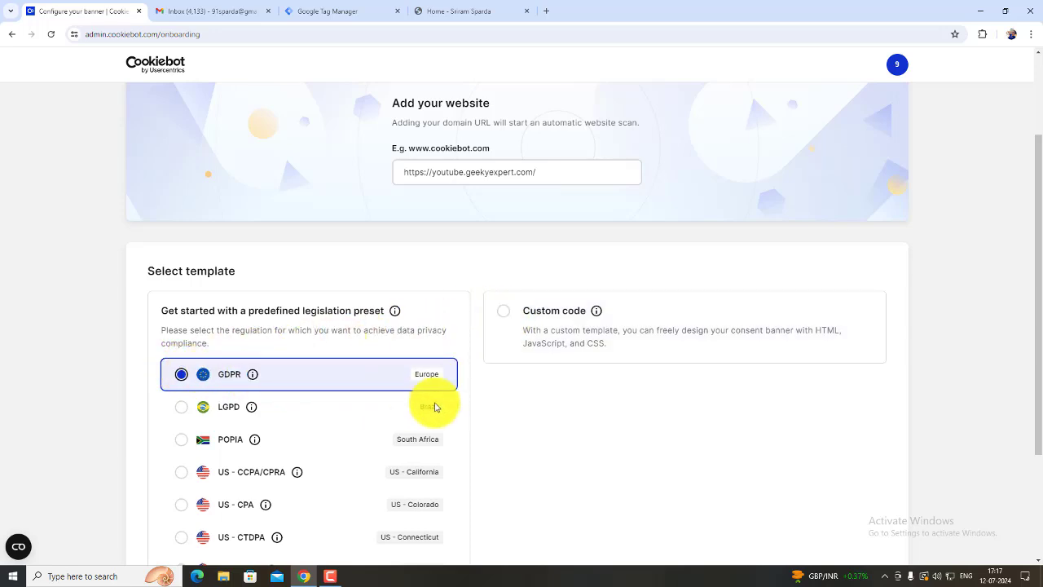
scroll(601, 299, up, 1)
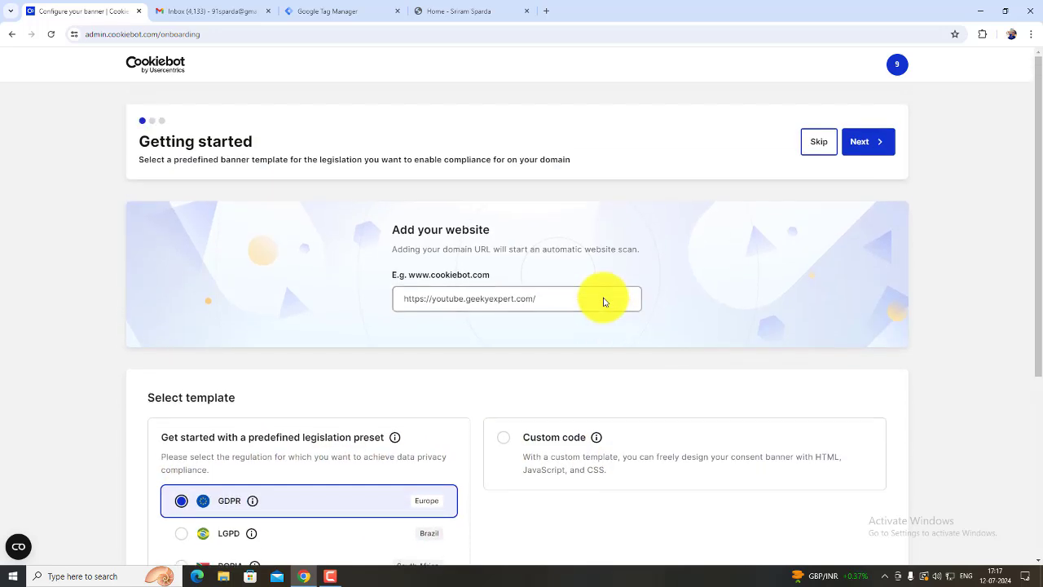
scroll(604, 302, down, 2)
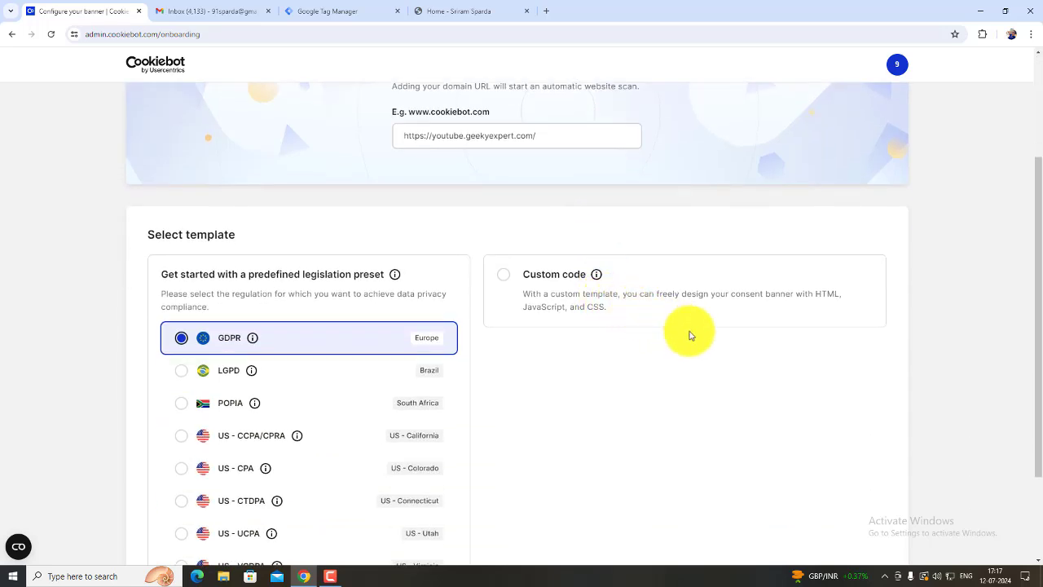
scroll(832, 390, down, 2)
scroll(833, 389, up, 4)
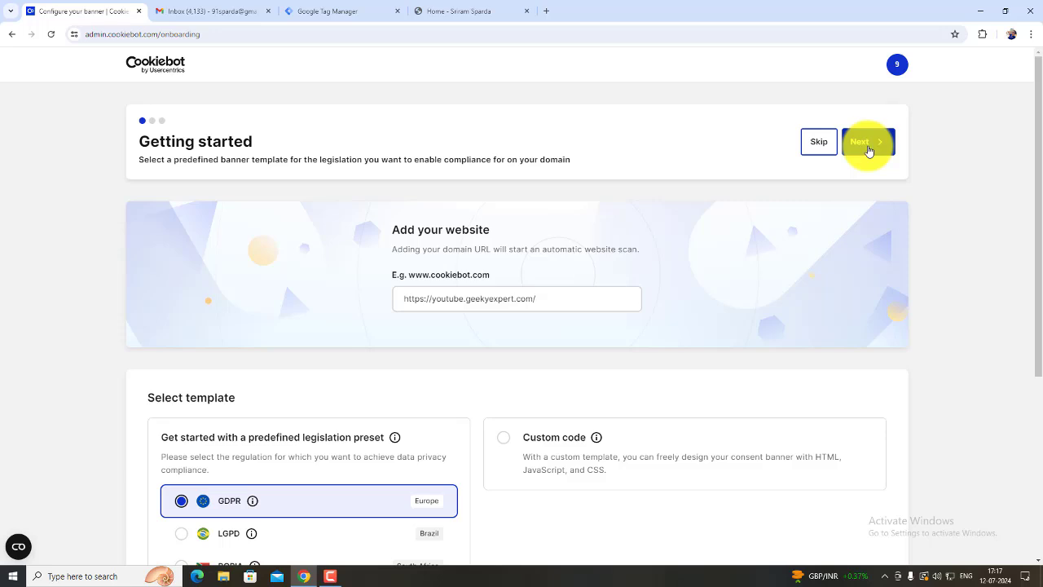
click(869, 152)
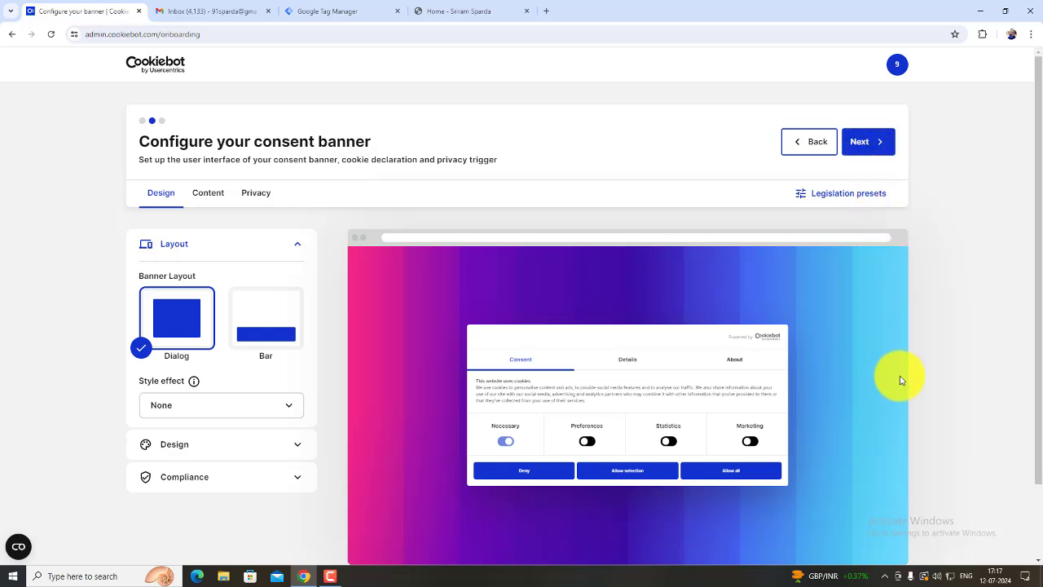
scroll(900, 381, down, 1)
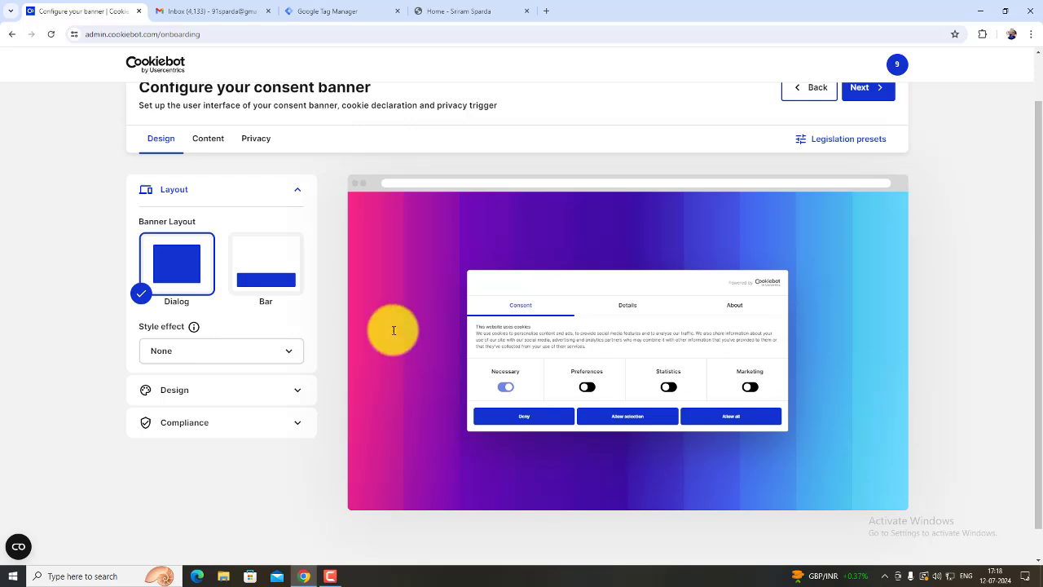
click(437, 9)
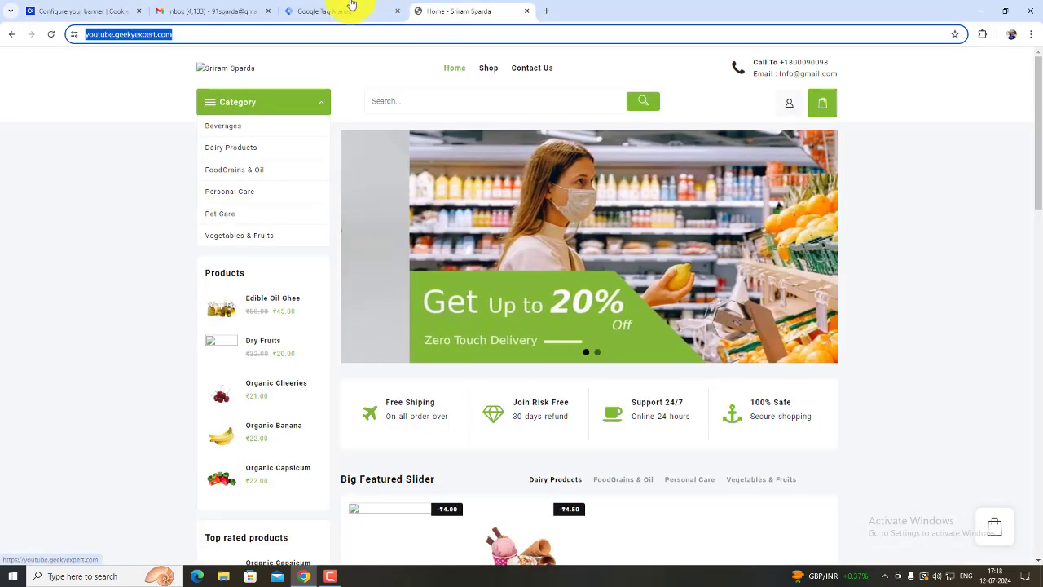
click(326, 9)
click(78, 11)
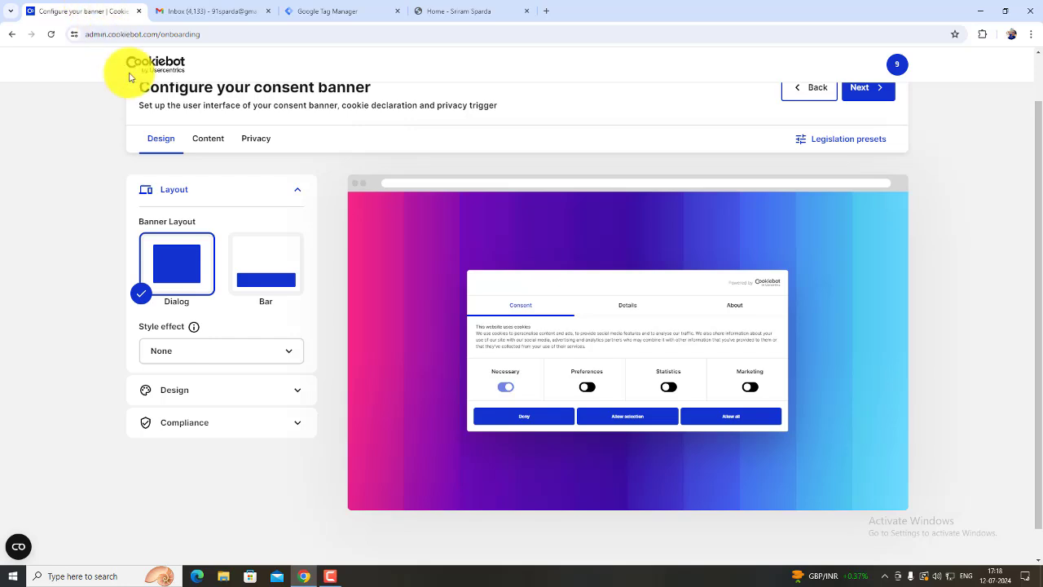
Step: Set the consent banner layout to Bar and open the banner's design options
click(251, 272)
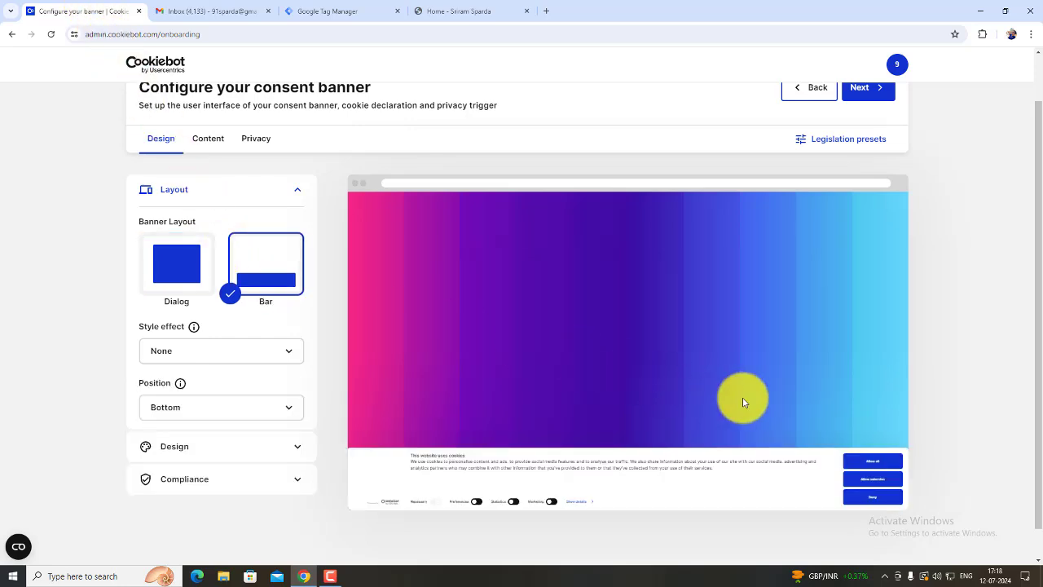
scroll(725, 402, down, 1)
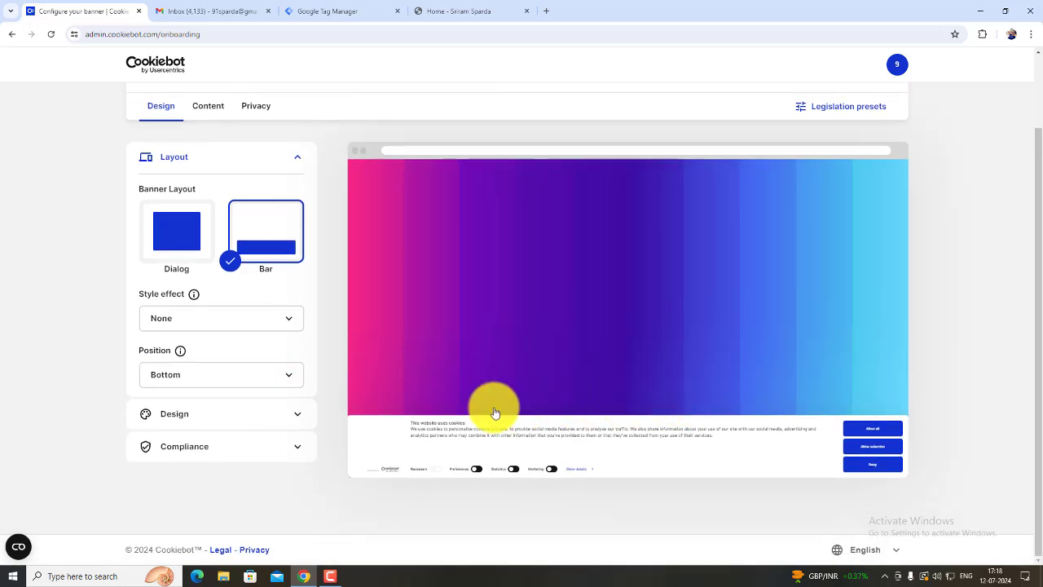
click(300, 415)
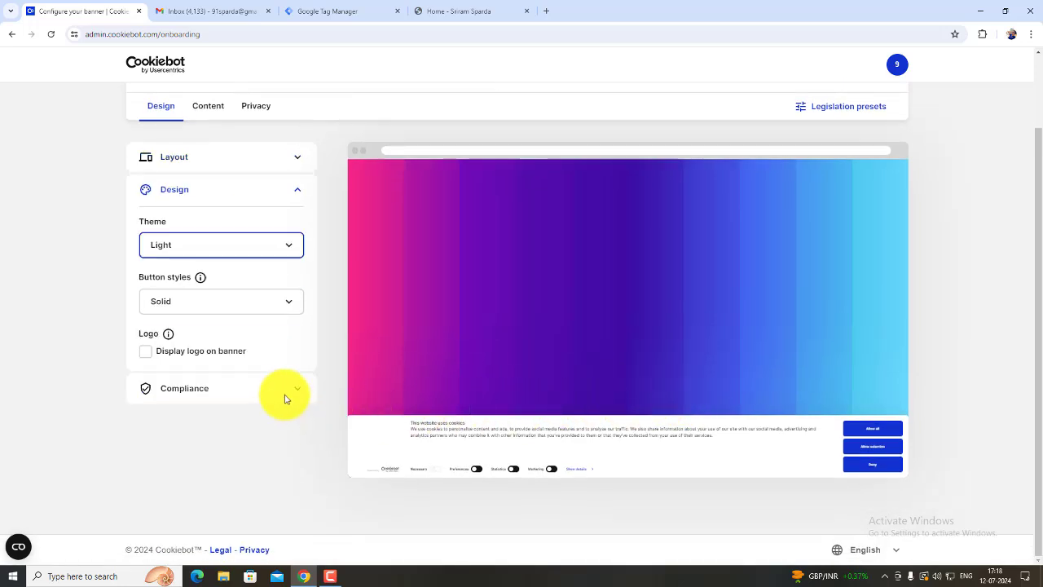
Step: In the compliance settings, set the distribution territory for visitors asked for consent to All visitors
click(279, 390)
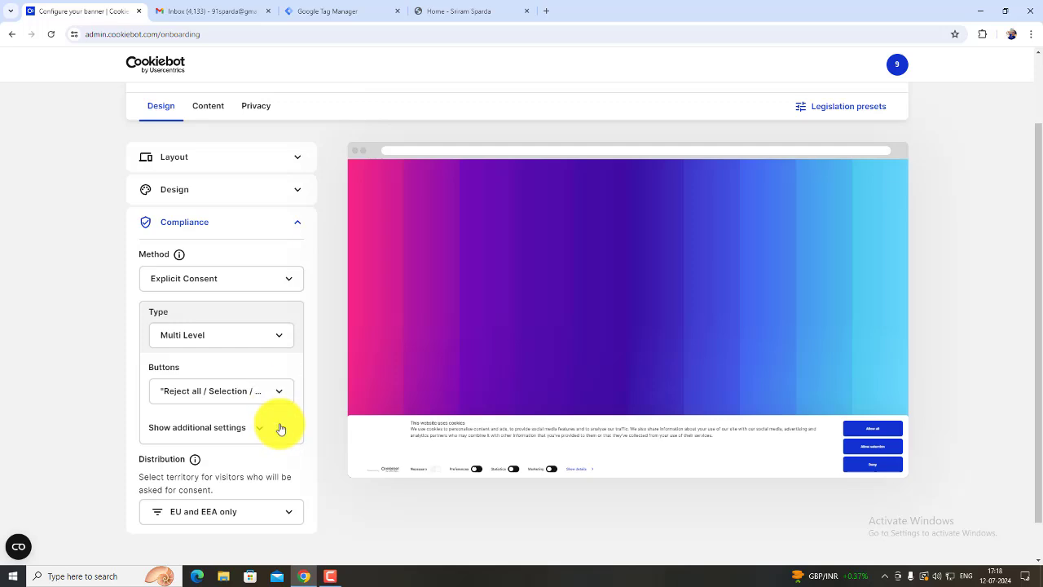
click(282, 504)
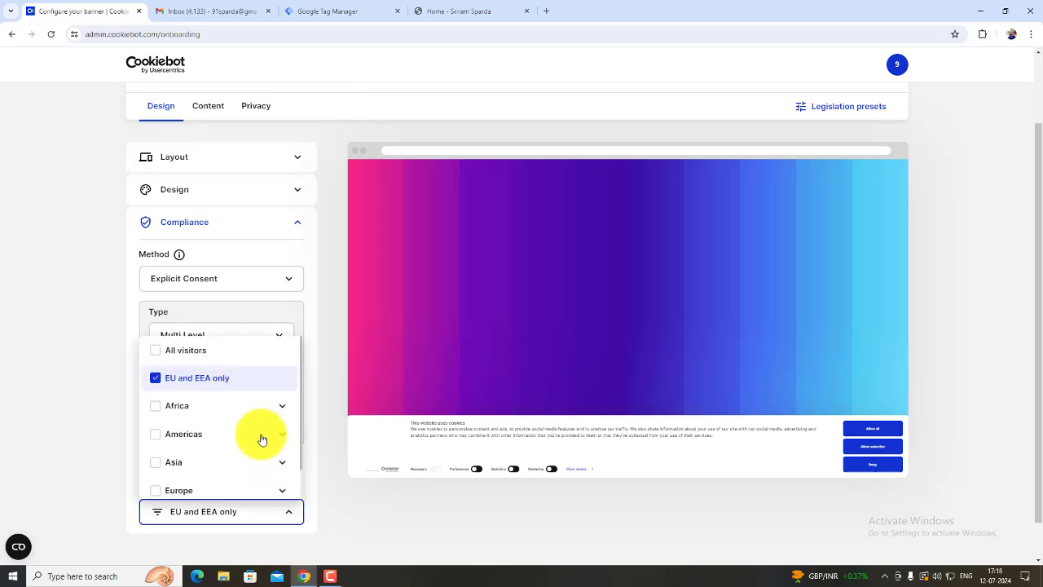
click(236, 356)
click(363, 524)
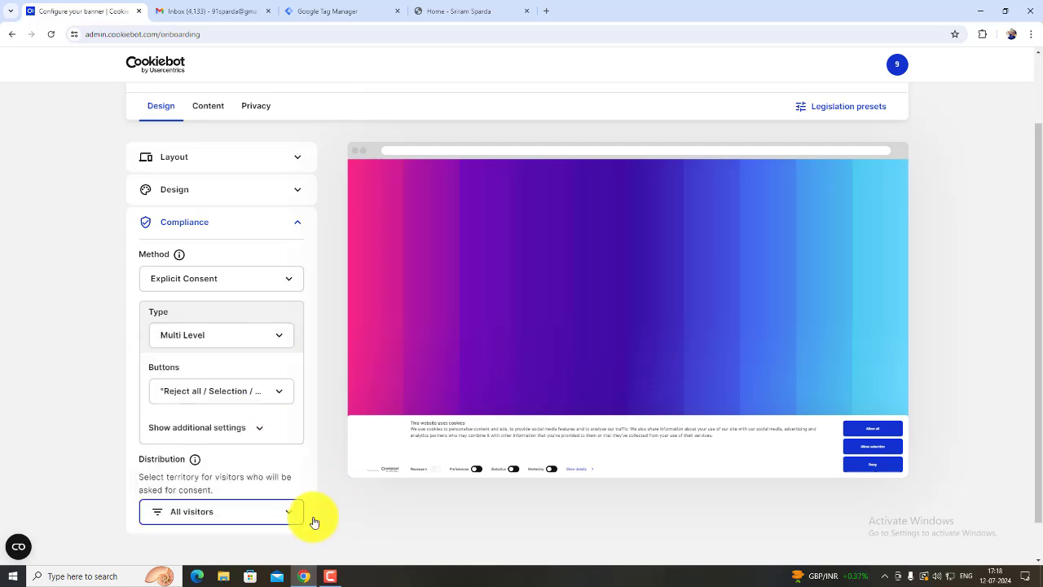
Step: Try EU and EEA only as the distribution territory, and restore All visitors
click(263, 514)
click(239, 383)
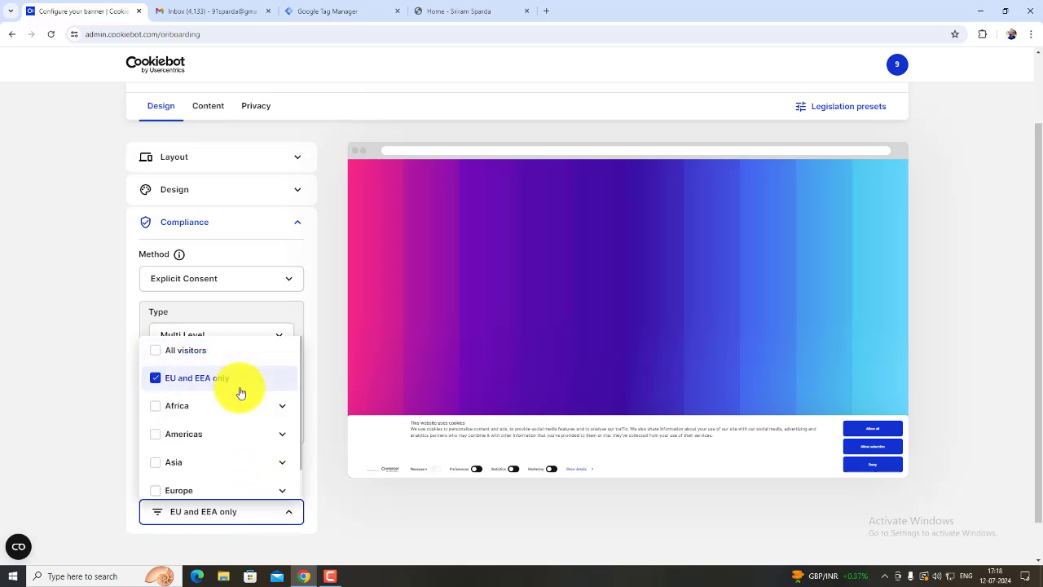
click(349, 517)
click(282, 516)
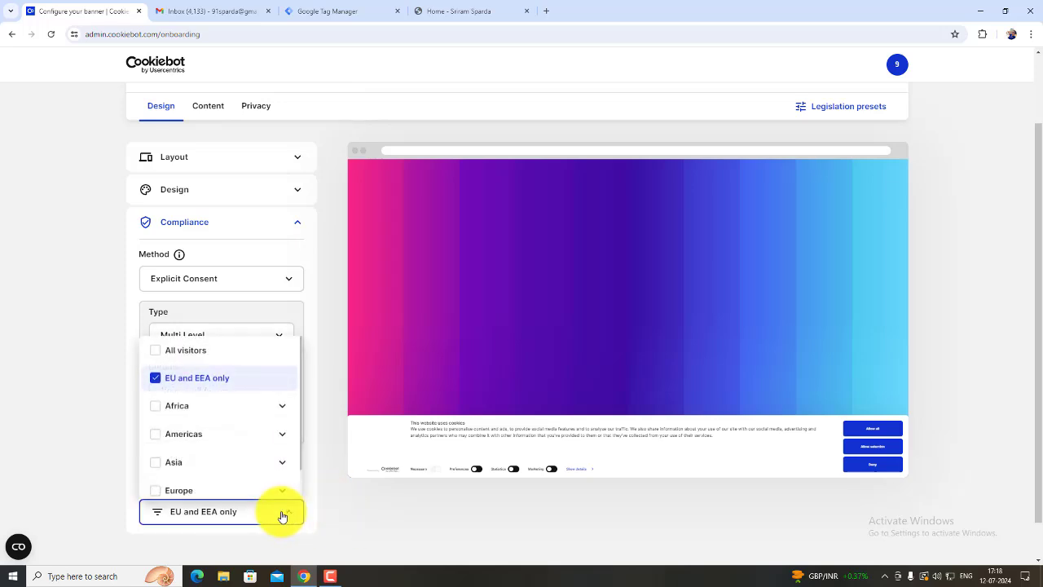
click(247, 356)
click(356, 510)
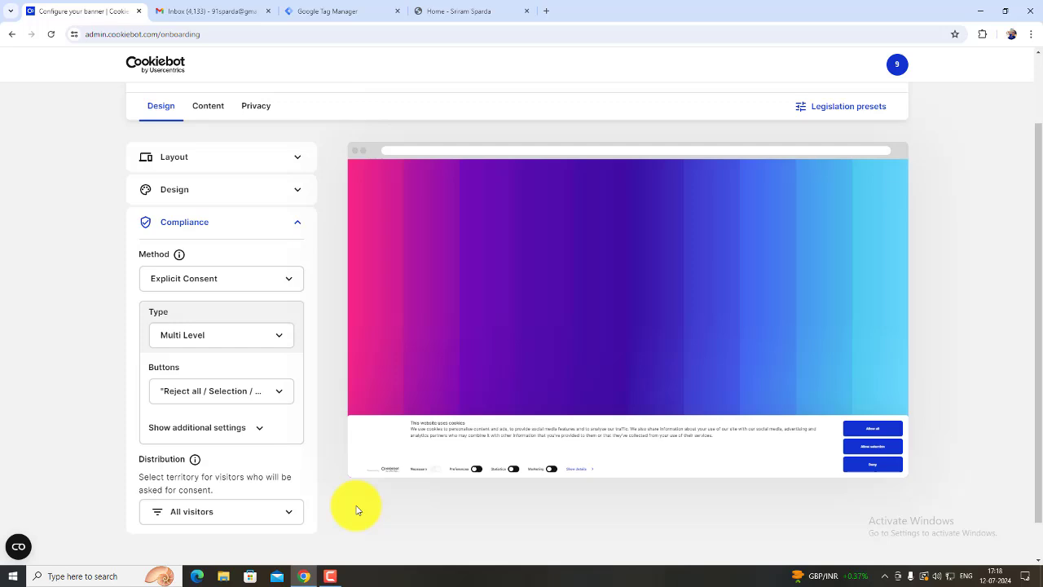
Step: Choose "Reject all / Selection / Allow all" as the button set for the multi-level consent banner
click(271, 399)
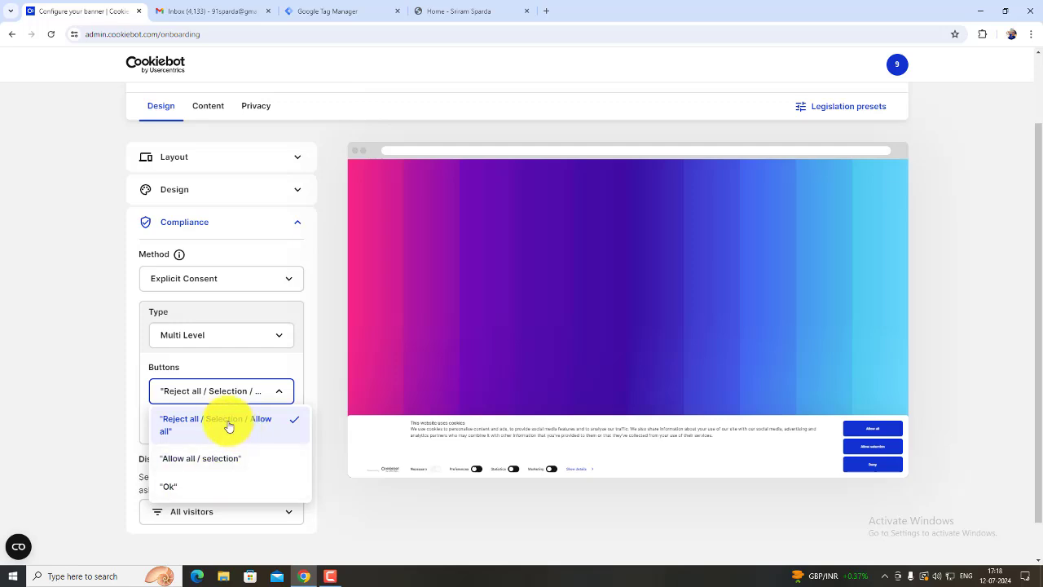
click(240, 427)
scroll(345, 445, down, 1)
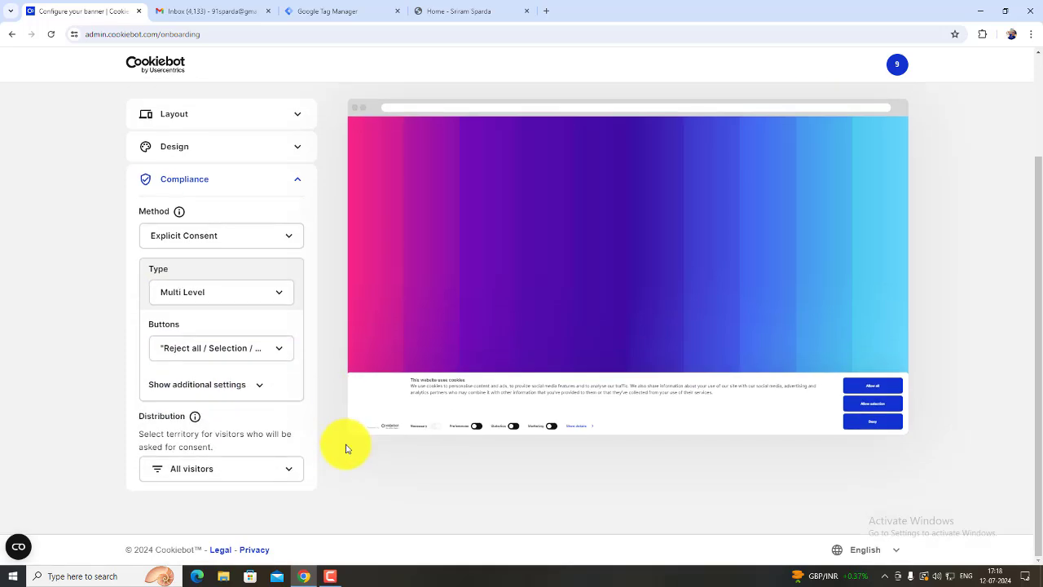
Step: Review the banner's content settings, from the dialog texts and cookie category introductions to the privacy trigger labels
scroll(345, 447, up, 3)
click(218, 200)
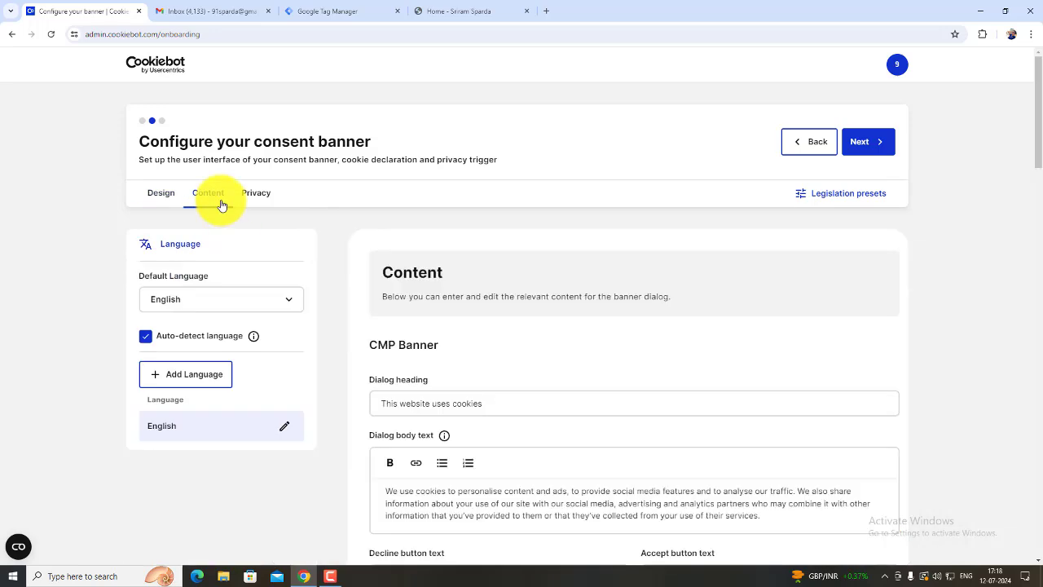
scroll(375, 383, down, 5)
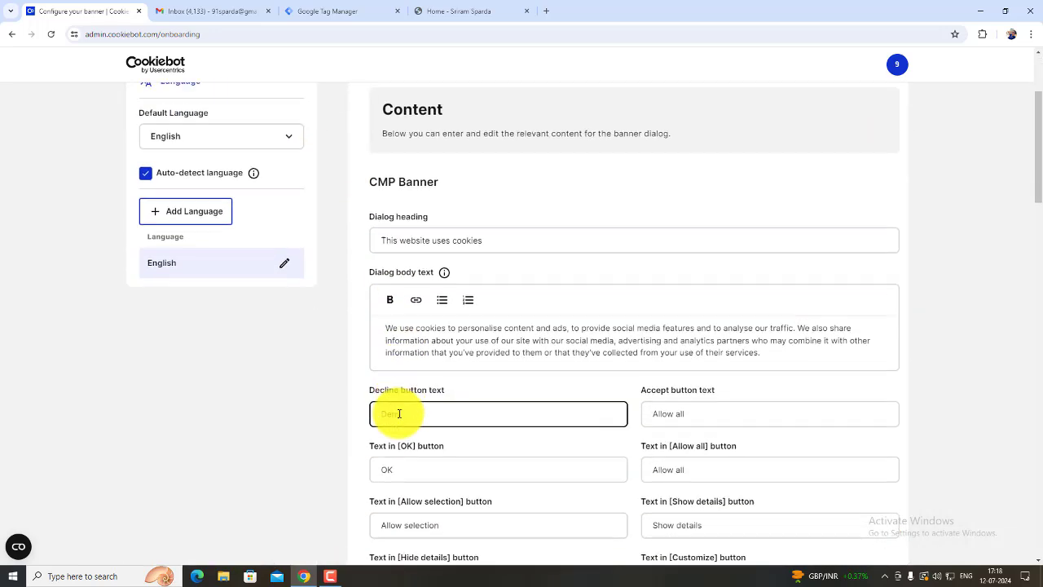
scroll(326, 432, down, 10)
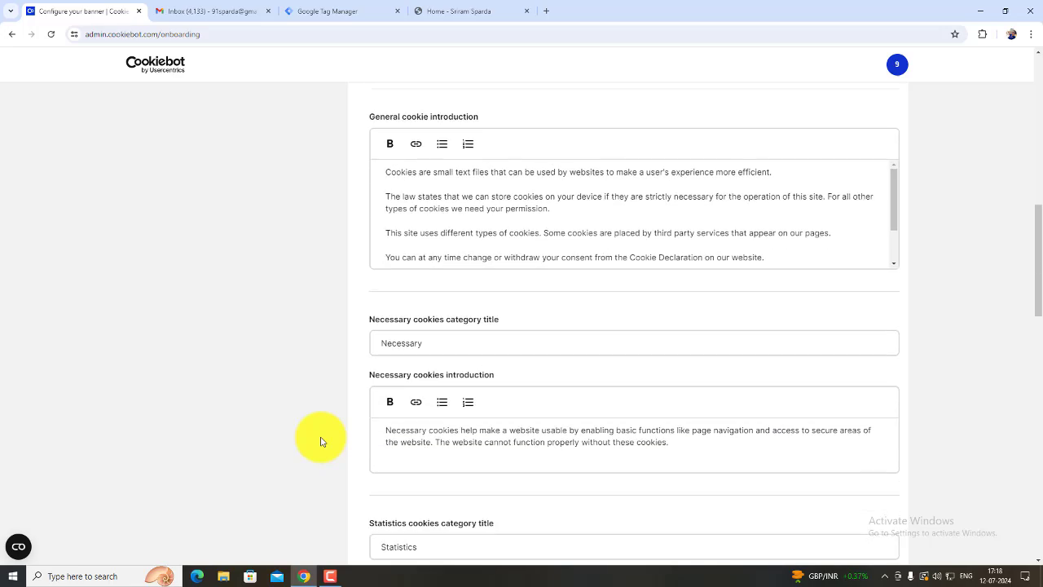
scroll(322, 442, down, 5)
scroll(321, 442, up, 5)
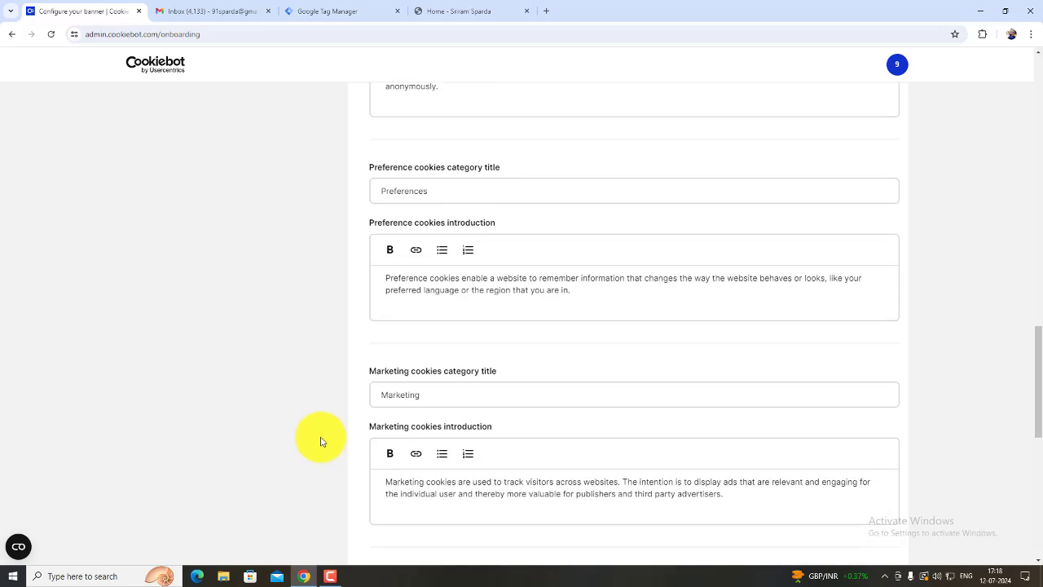
scroll(321, 442, up, 15)
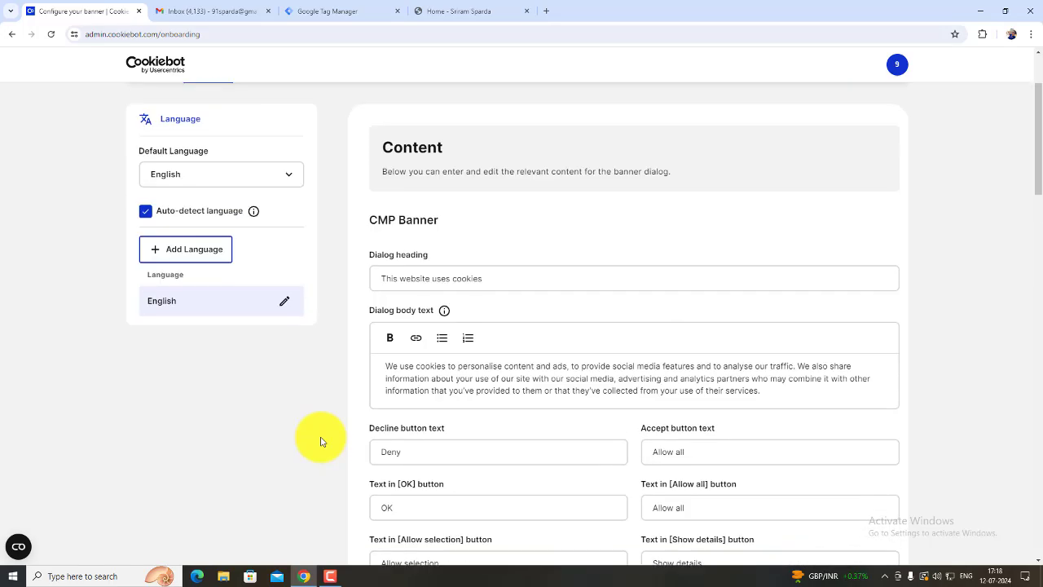
scroll(321, 441, down, 2)
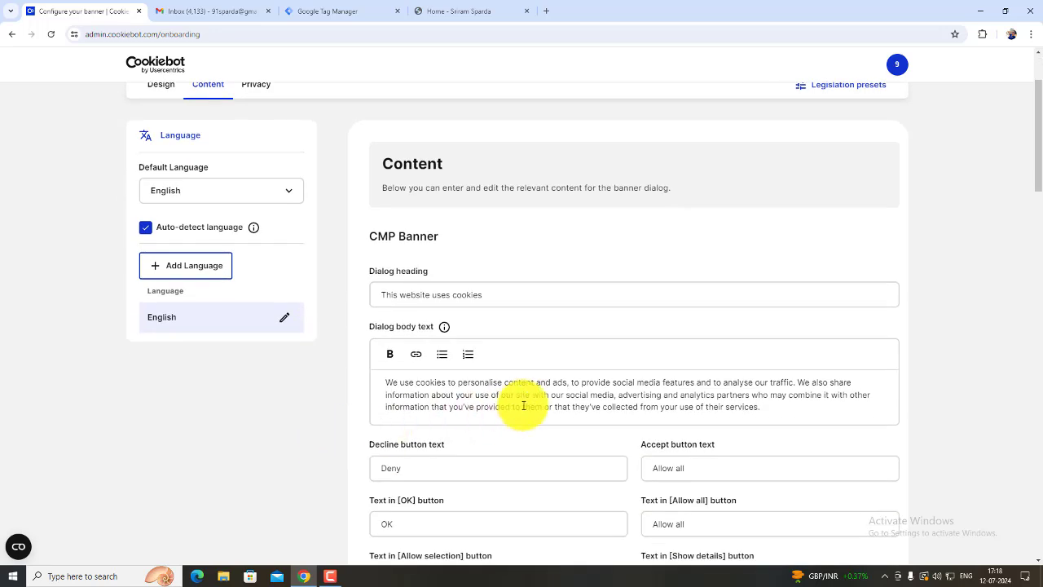
scroll(523, 405, down, 10)
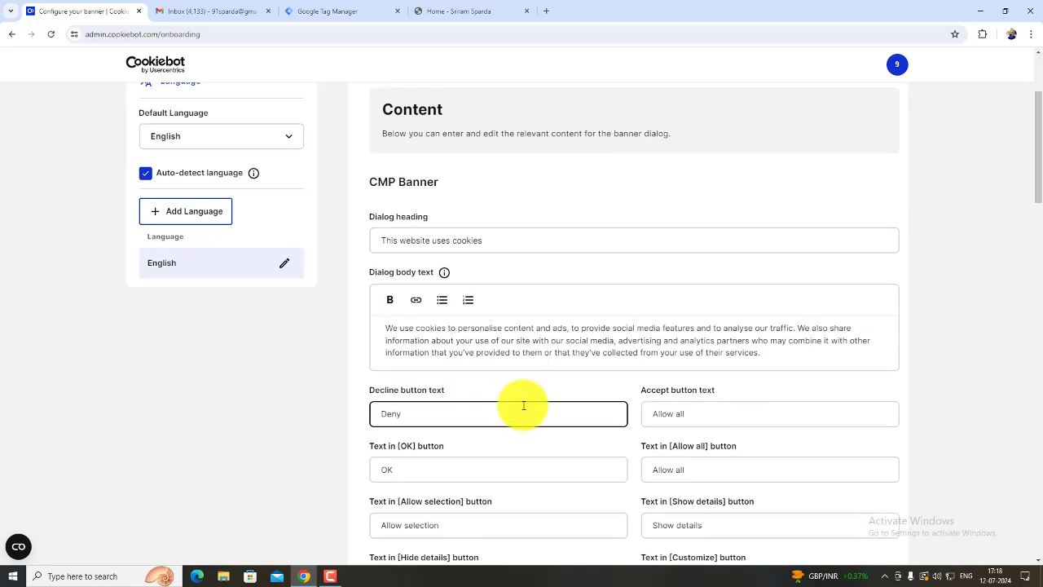
scroll(523, 405, down, 10)
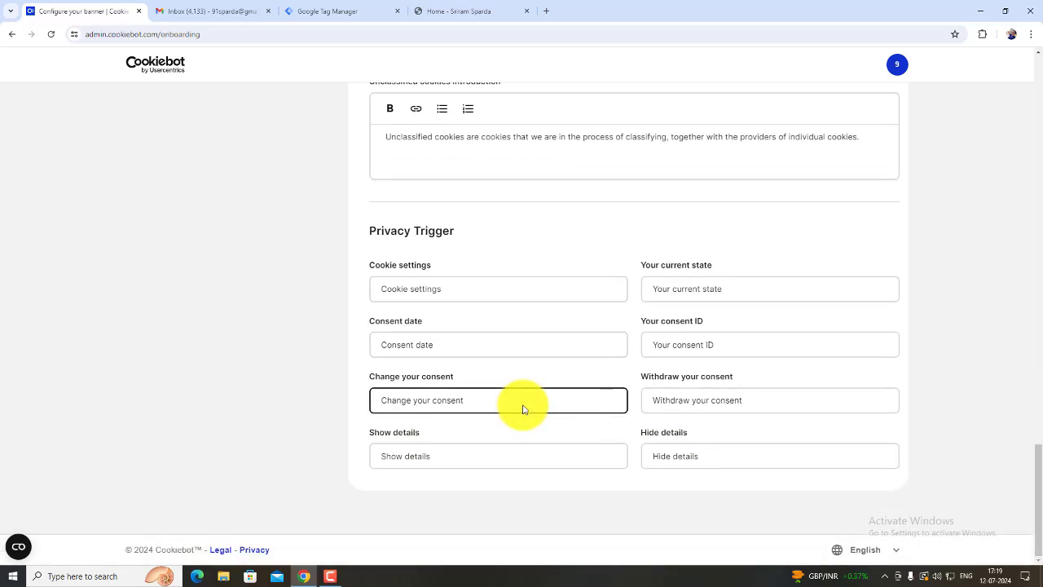
drag(1038, 468, 1026, 63)
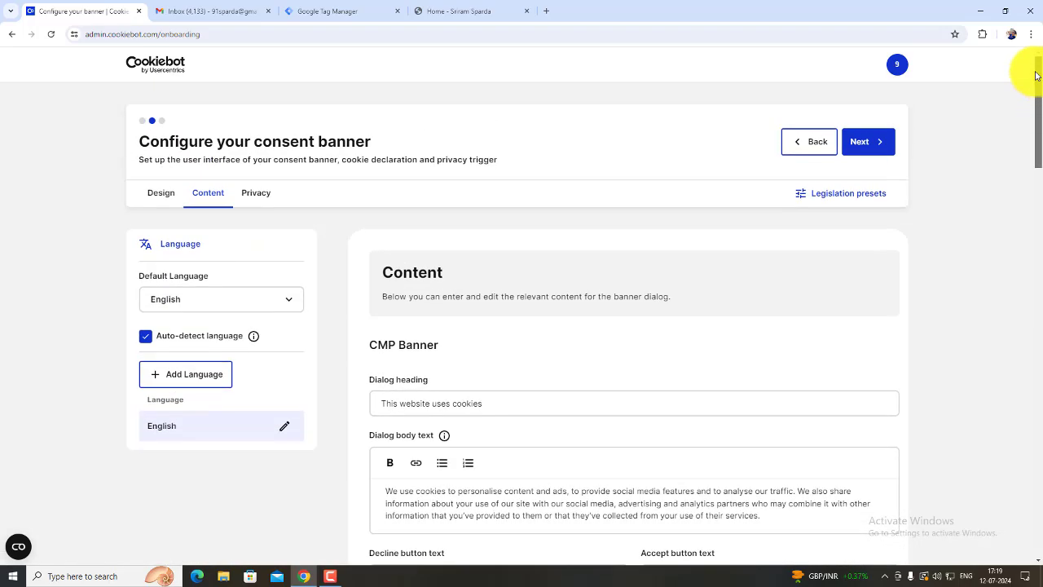
Step: Review the privacy trigger options and the cookie declaration settings of the consent banner
click(258, 191)
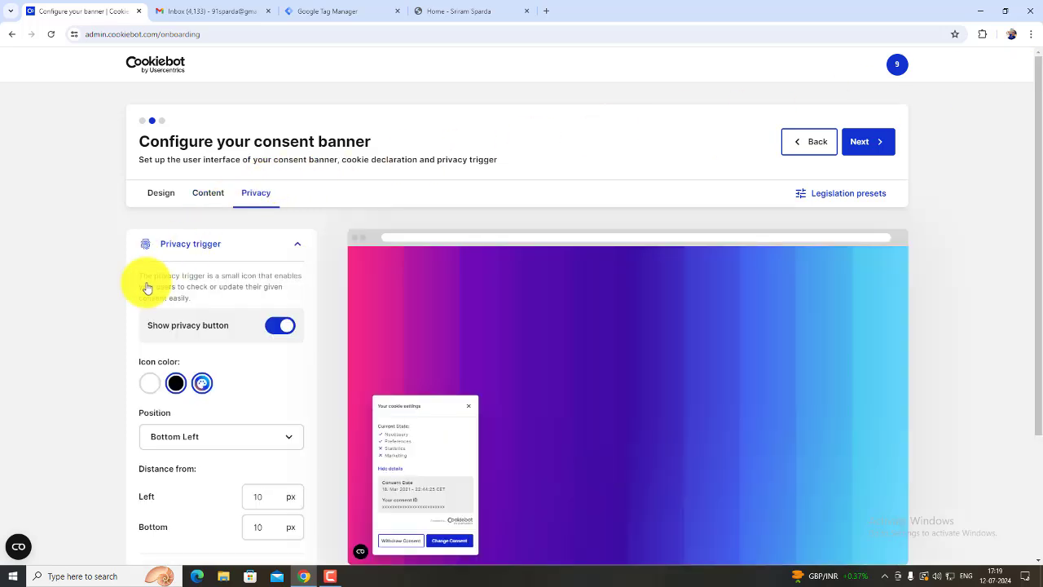
scroll(85, 341, down, 2)
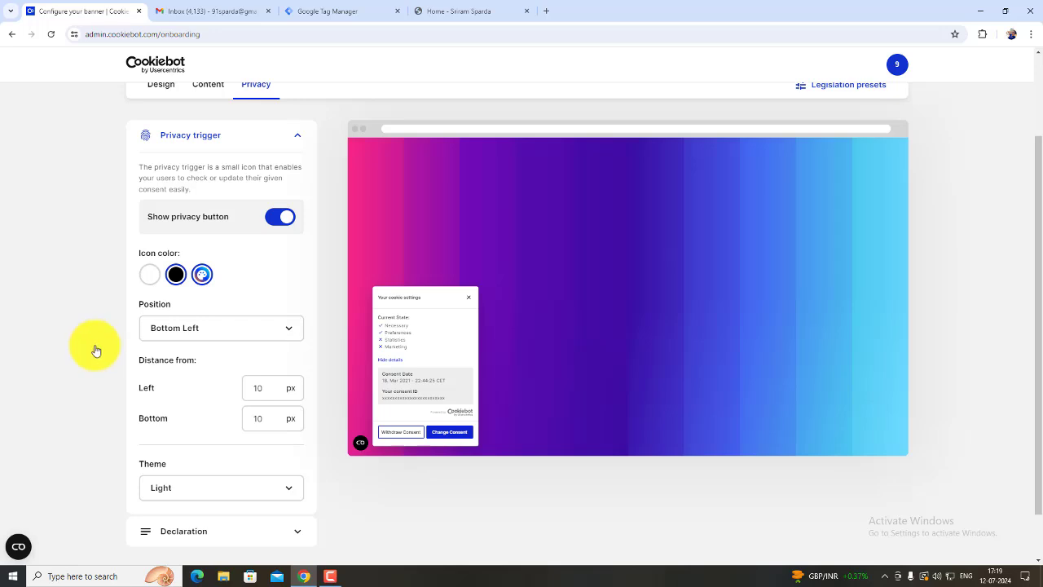
scroll(163, 407, down, 2)
click(275, 487)
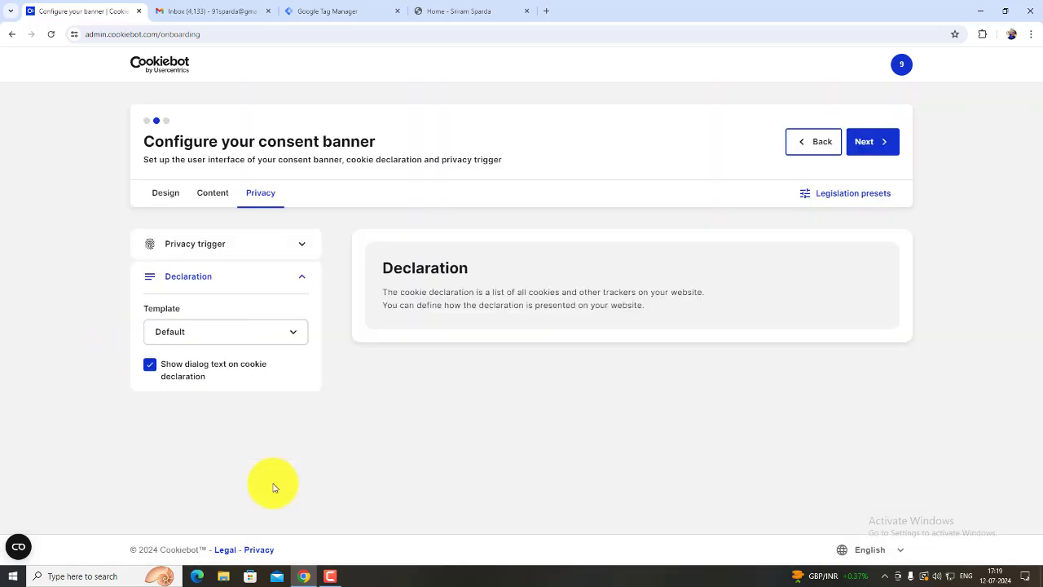
Step: Continue to the implementation page and examine the manual script embedding instructions
click(876, 139)
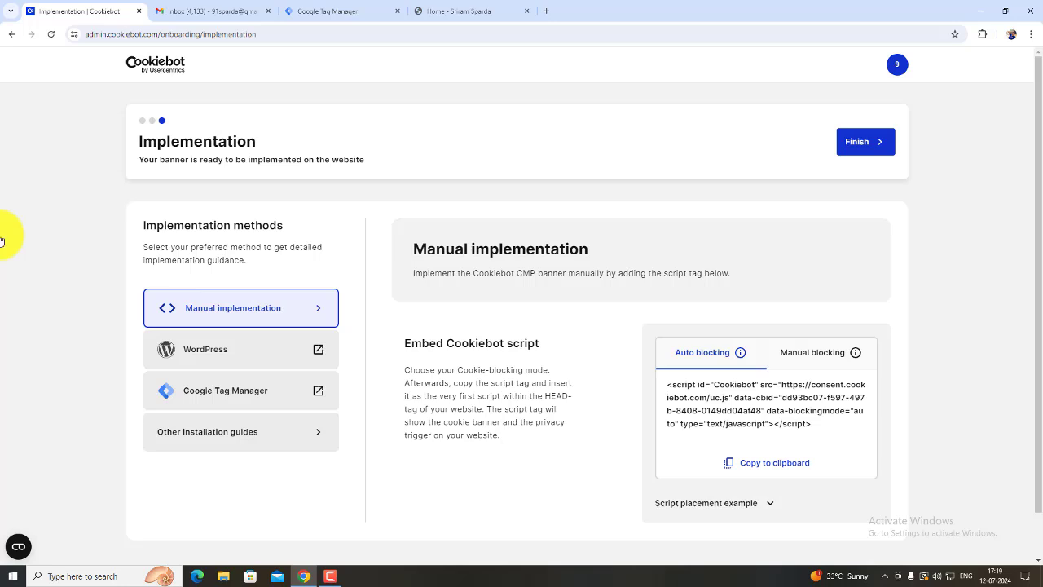
scroll(558, 356, down, 1)
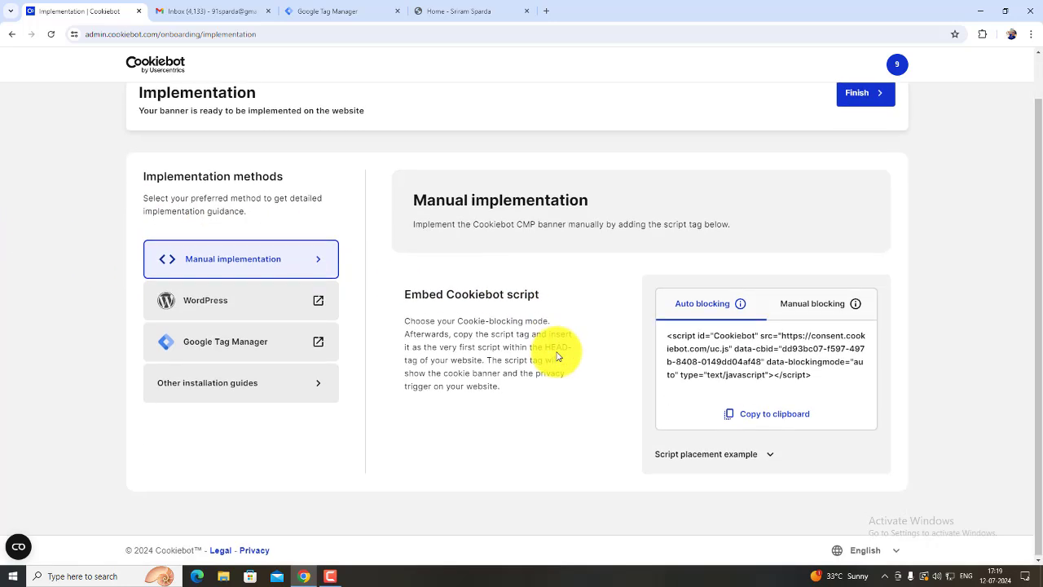
scroll(558, 356, up, 1)
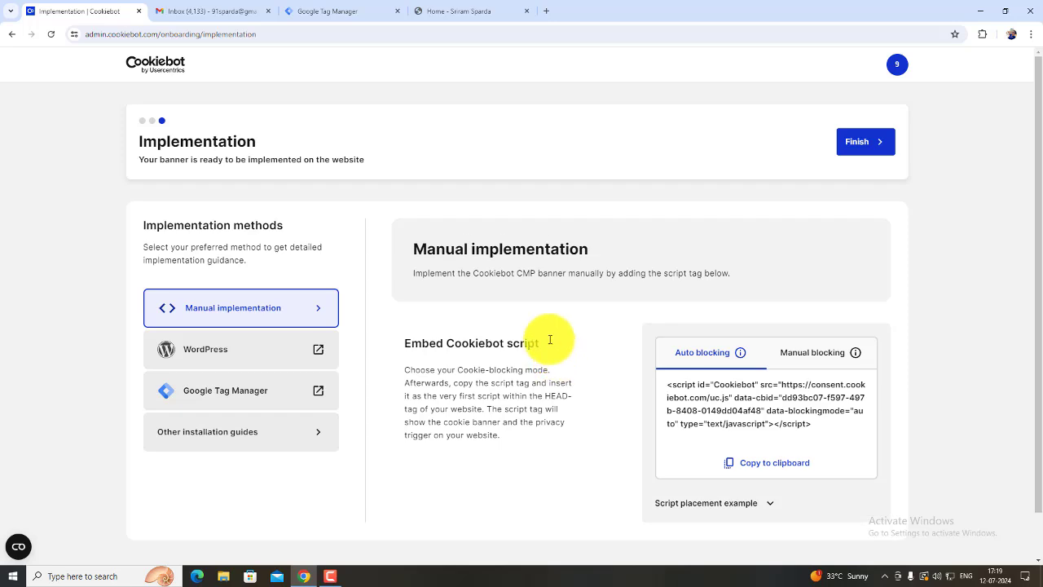
Step: Switch to Google Tag Manager, open the youtube.geekyexpert.com container, and dismiss the GA4 Configuration notice on its workspace overview
click(351, 10)
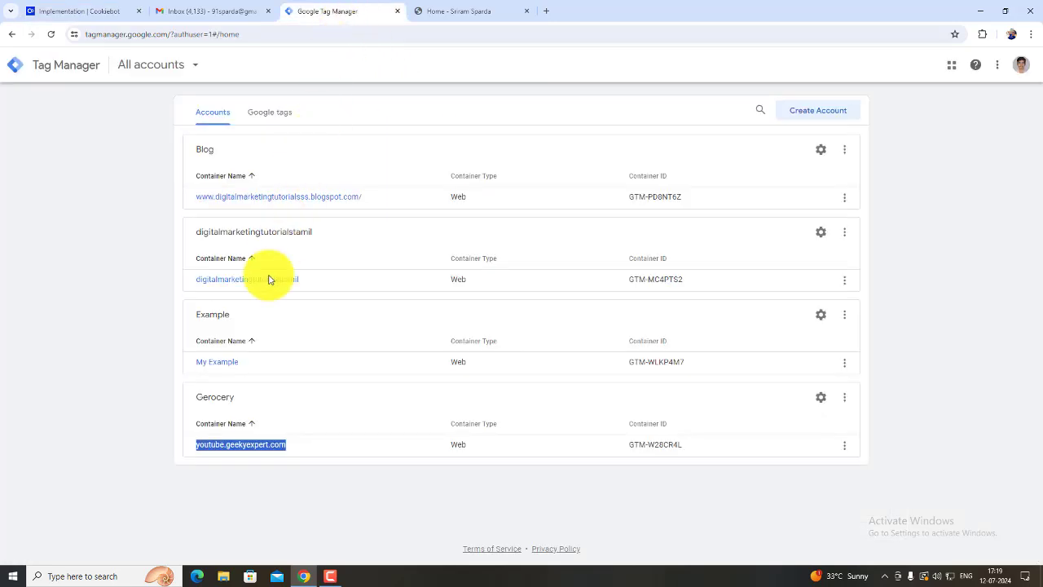
click(210, 444)
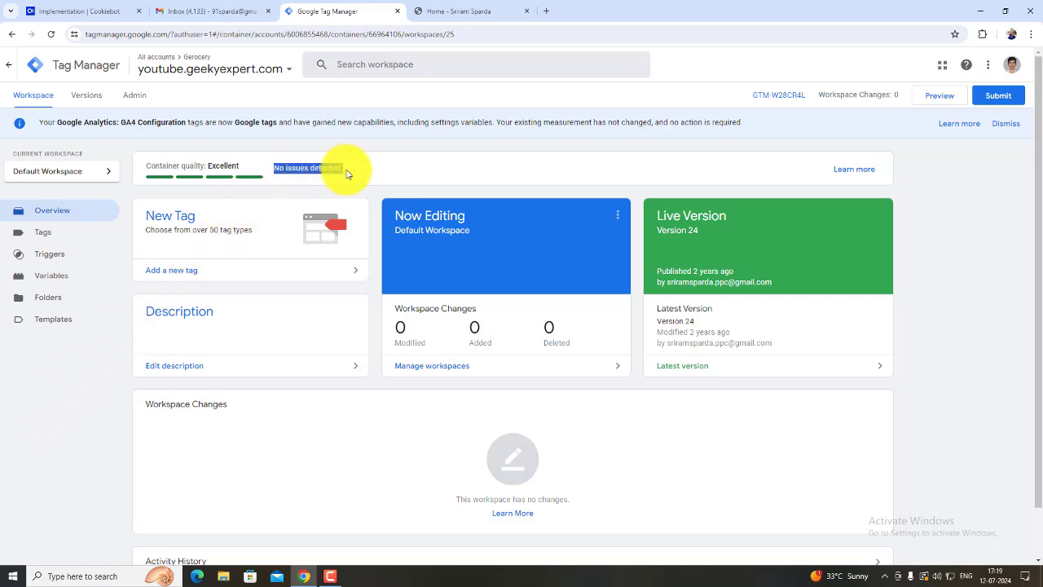
click(42, 233)
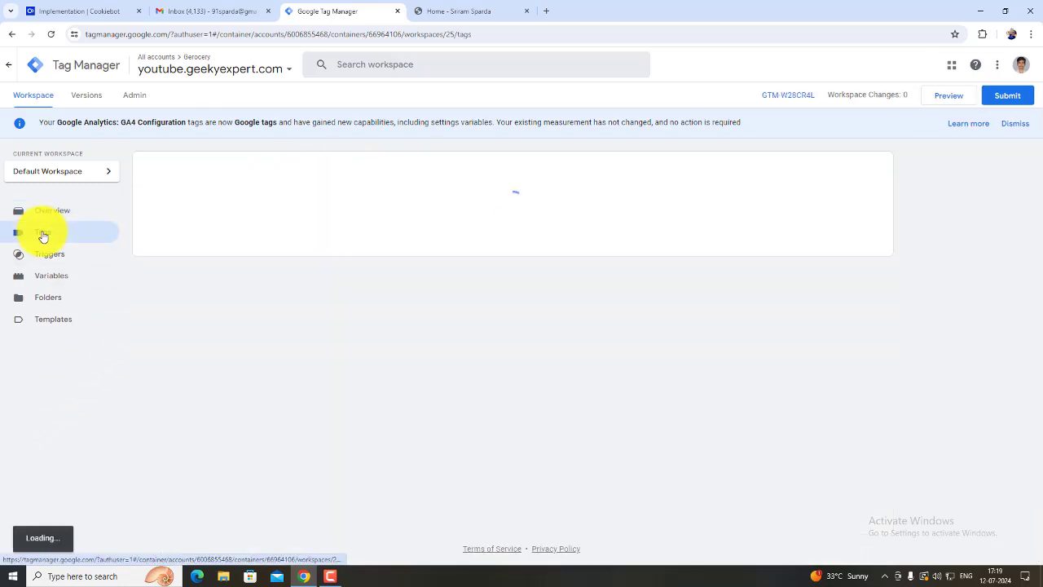
click(64, 210)
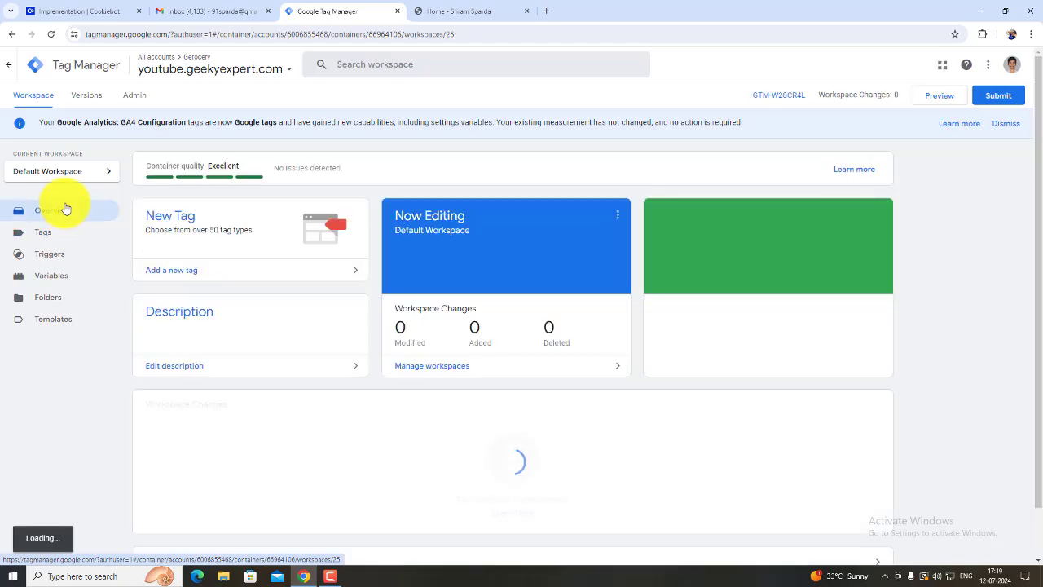
click(1000, 127)
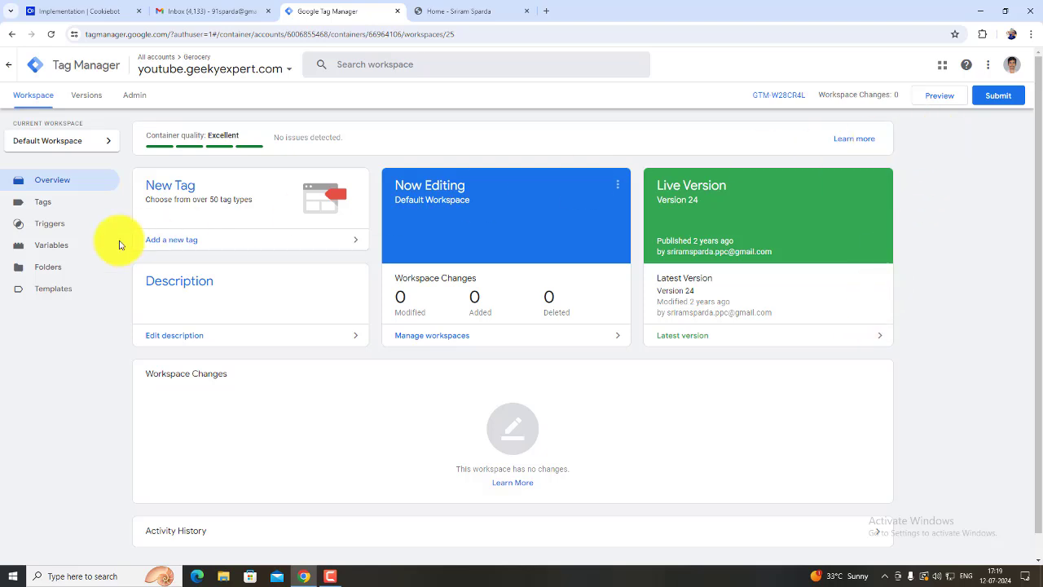
Step: Enable consent overview in the settings of the youtube.geekyexpert.com container and save the container
click(132, 101)
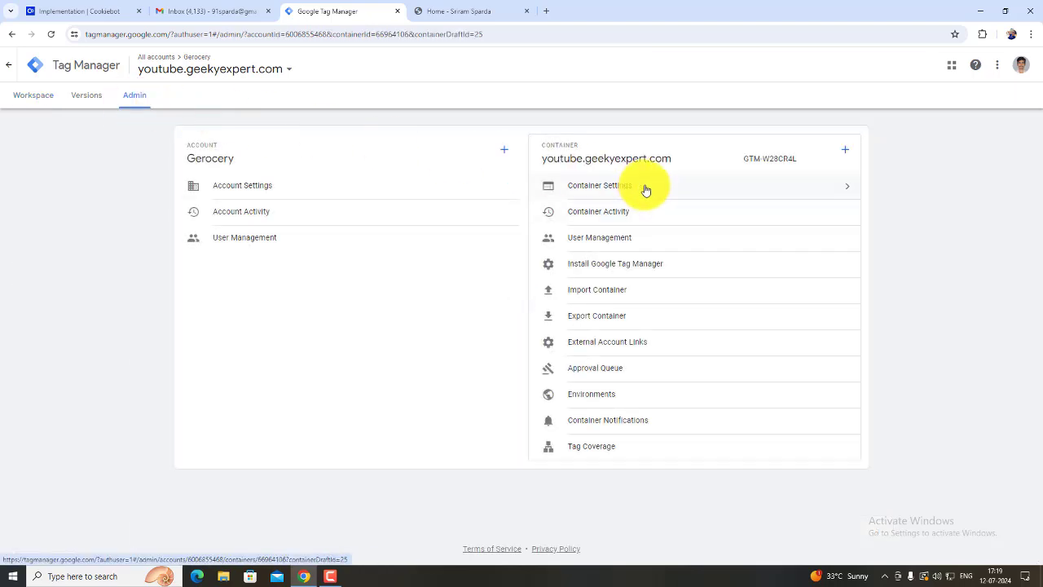
click(645, 190)
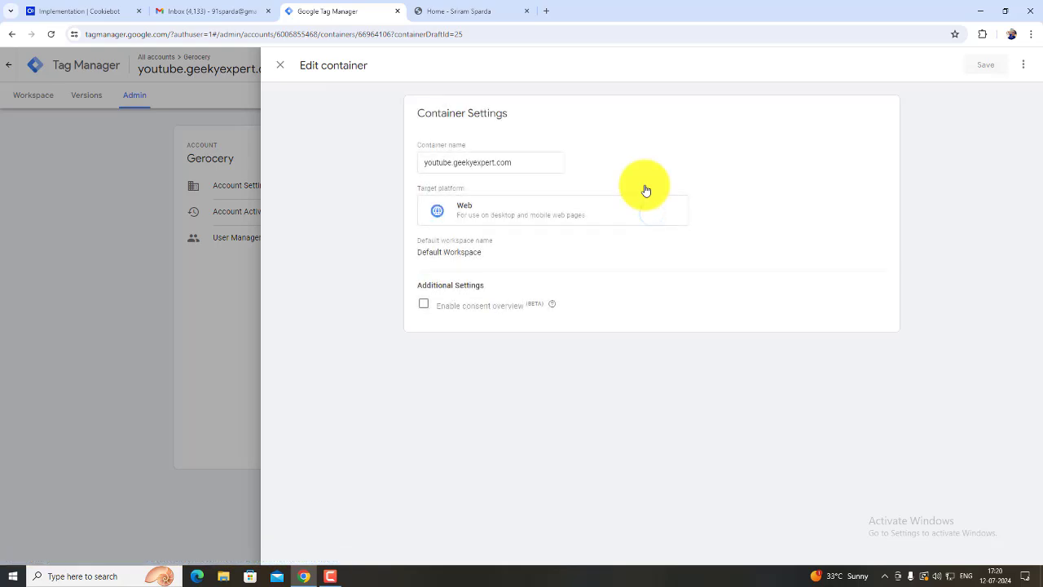
click(423, 304)
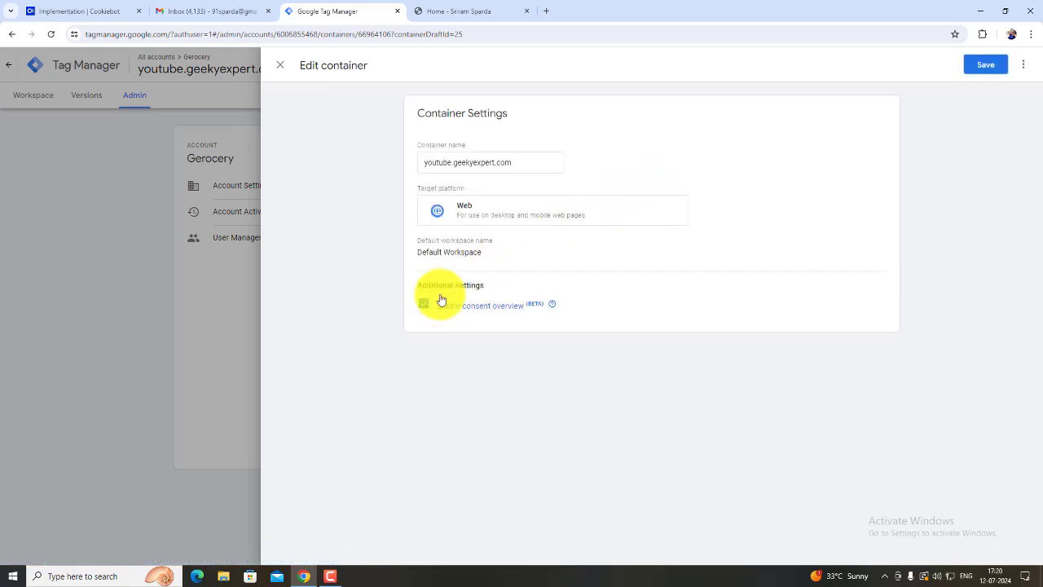
click(983, 65)
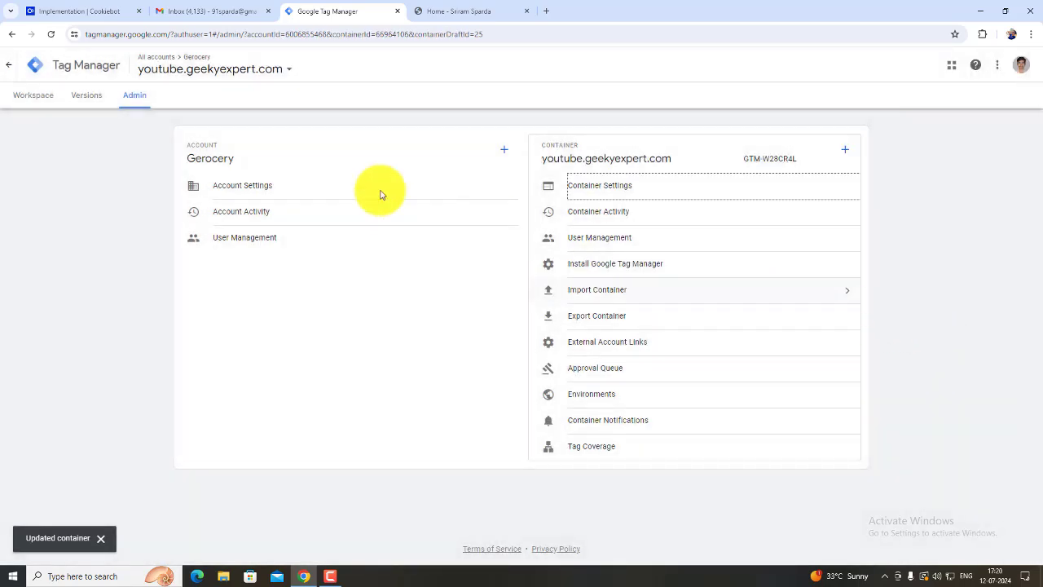
Step: Open the consent overview from the workspace's tag list and examine which tags have consent configured
click(45, 110)
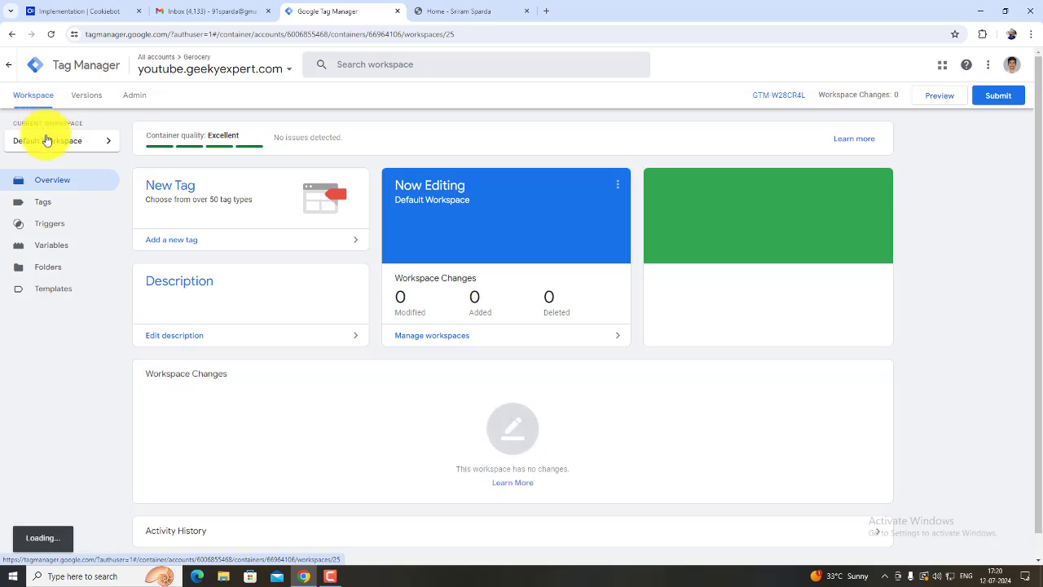
click(50, 204)
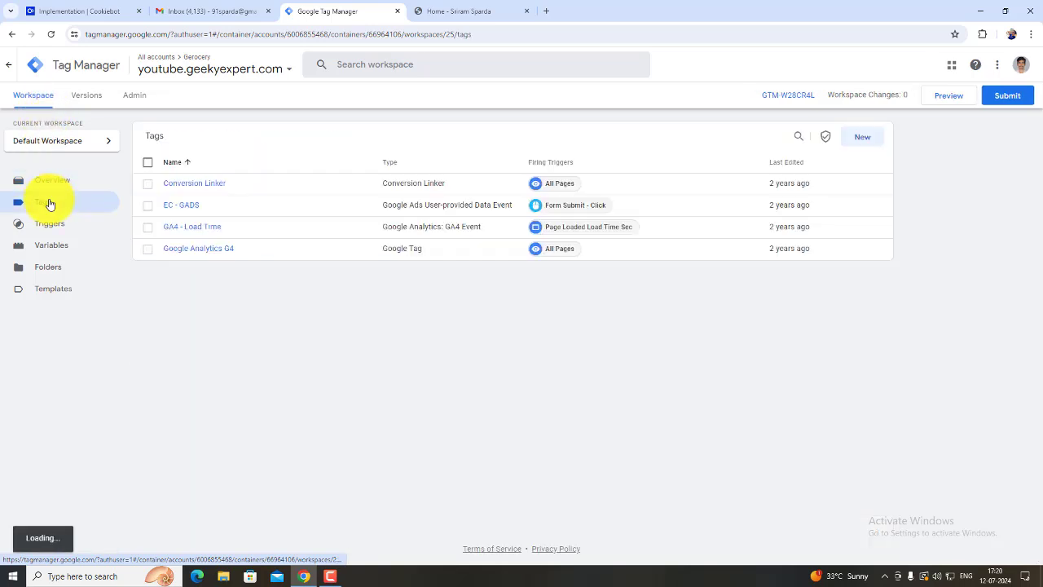
click(825, 136)
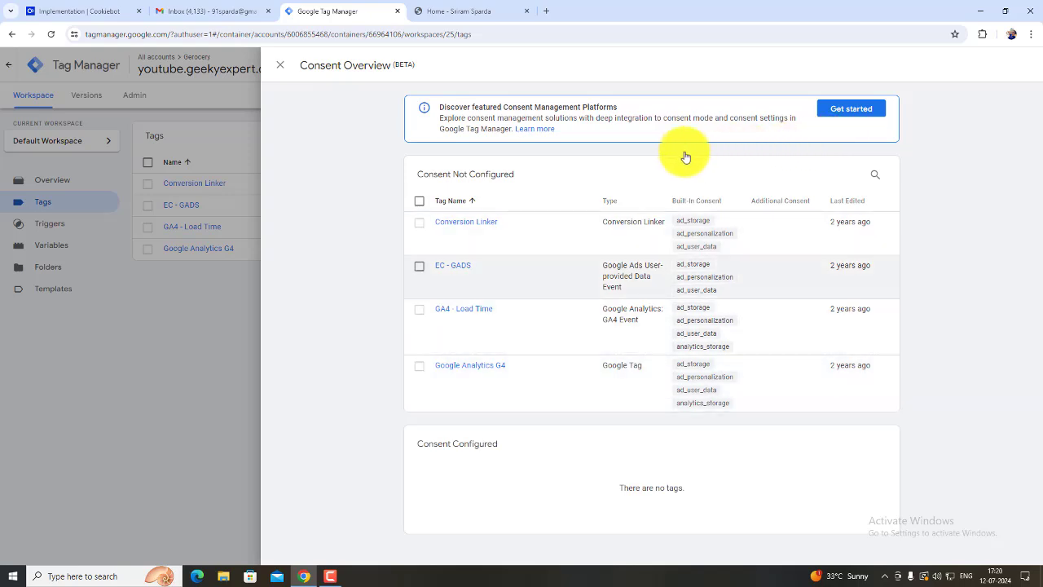
drag(448, 175, 541, 184)
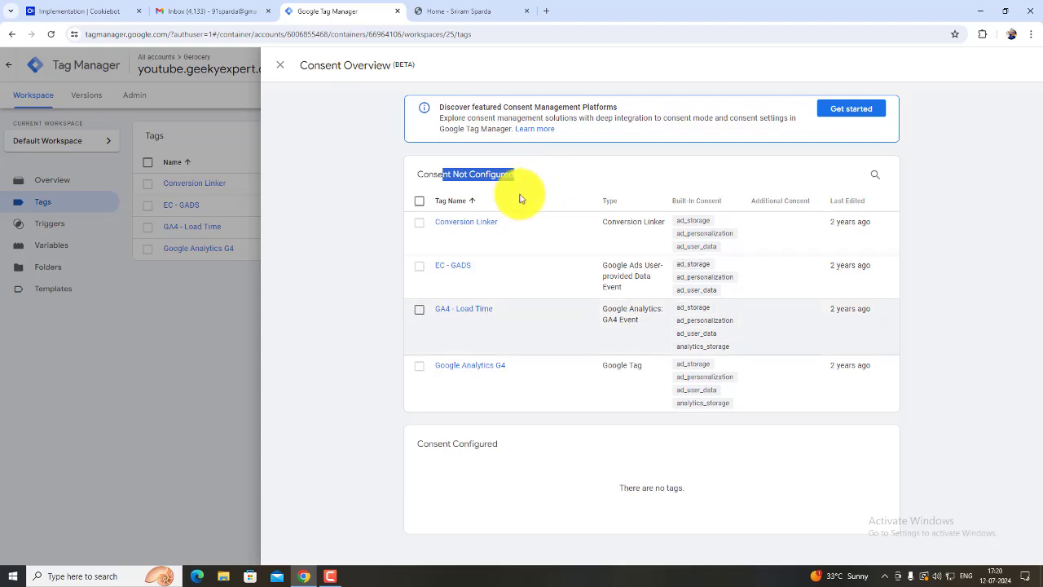
click(342, 334)
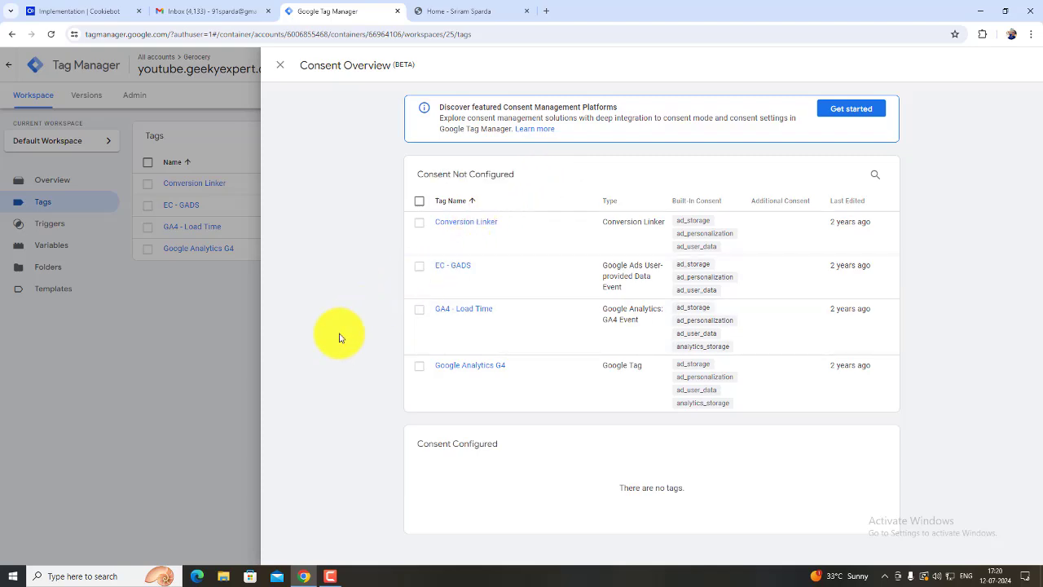
click(280, 65)
click(418, 10)
click(348, 8)
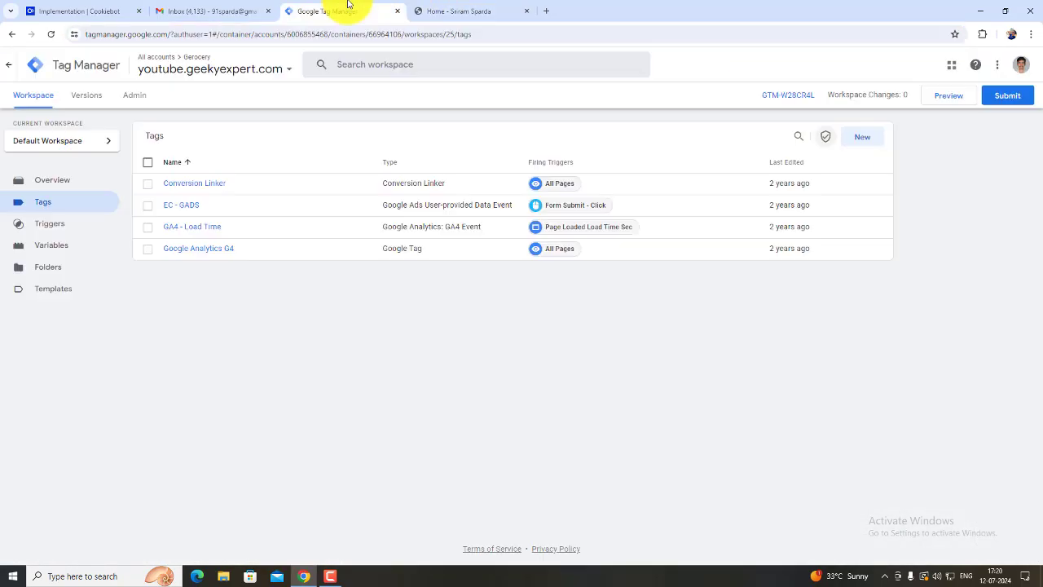
click(826, 139)
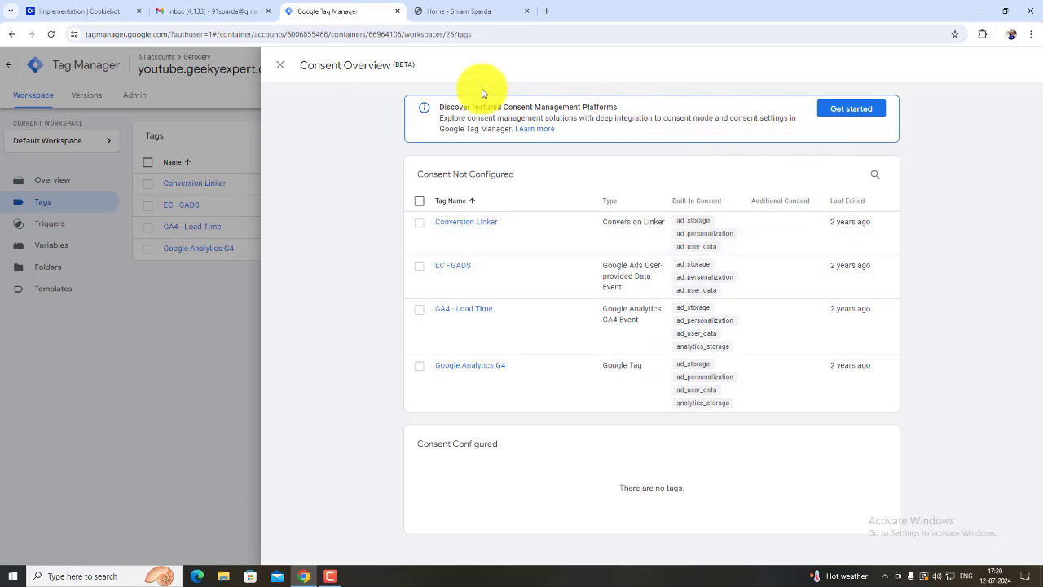
click(277, 66)
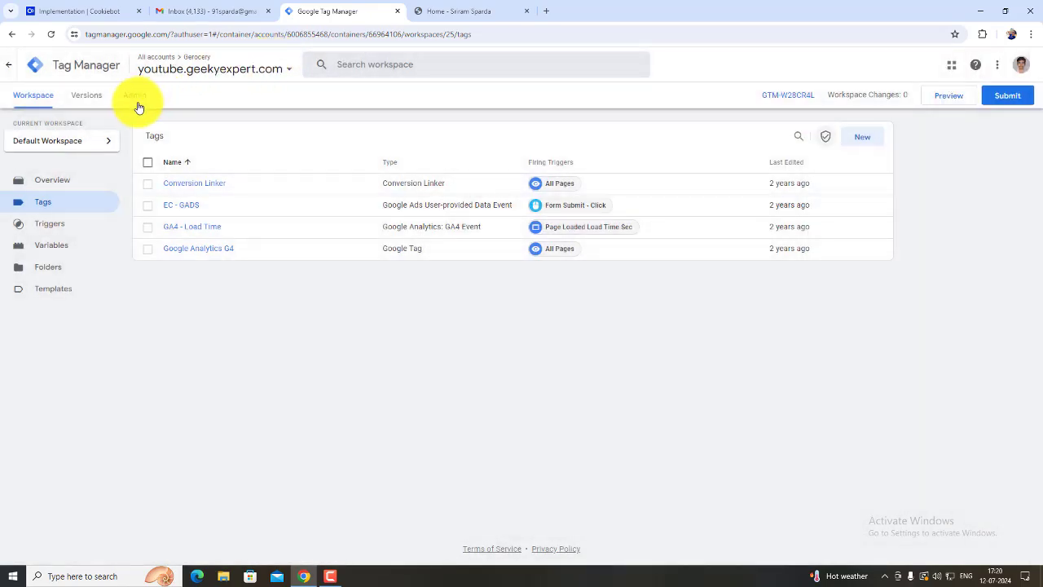
Step: Check the consent overview option in the container's settings and close them without changes
click(137, 103)
click(595, 192)
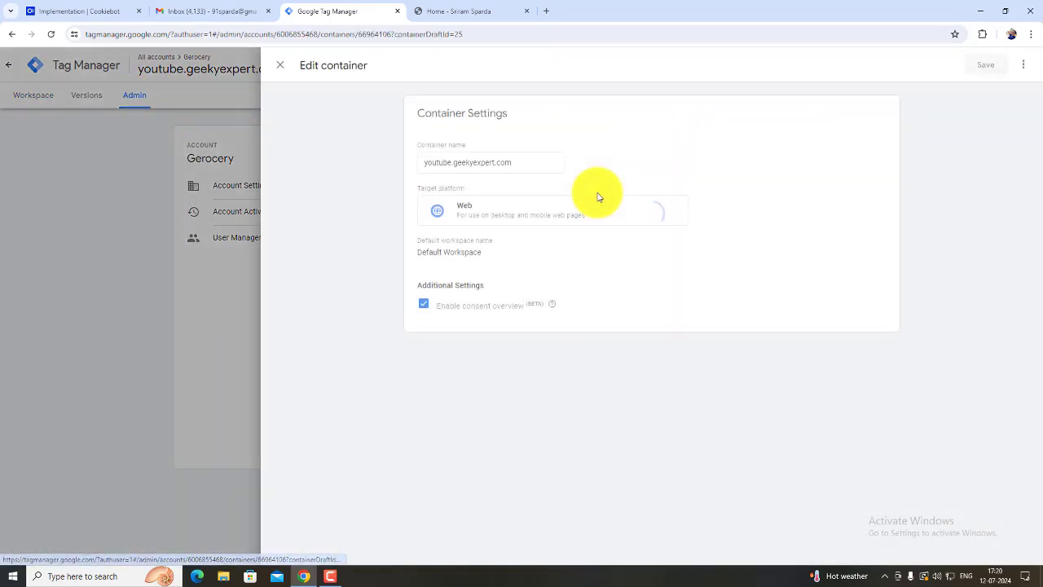
click(280, 65)
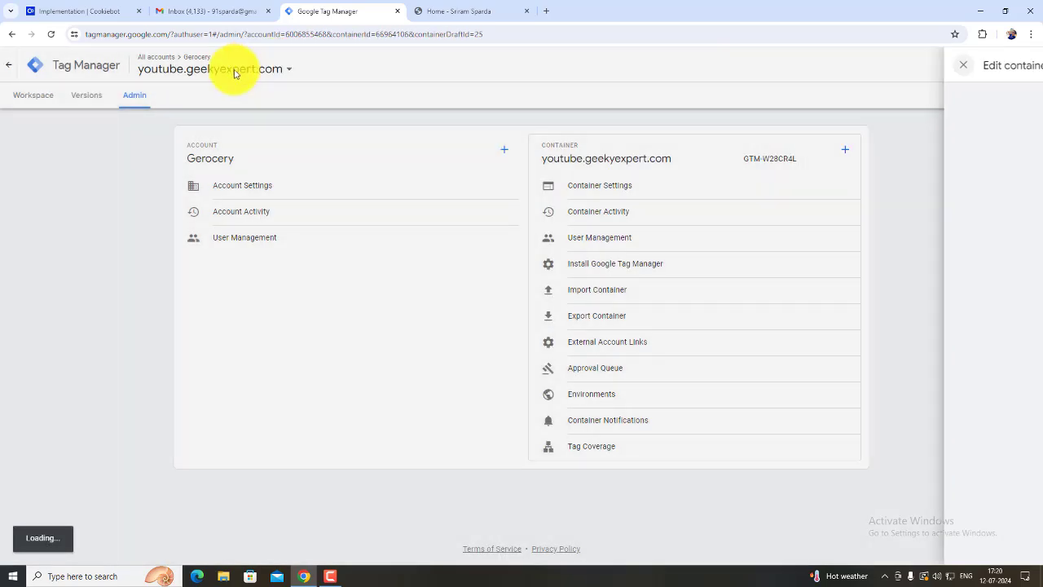
Step: Find the Cookiebot CMP tag template by cybotcorp in the Community Template Gallery and add it to the workspace with its requested permissions
click(19, 103)
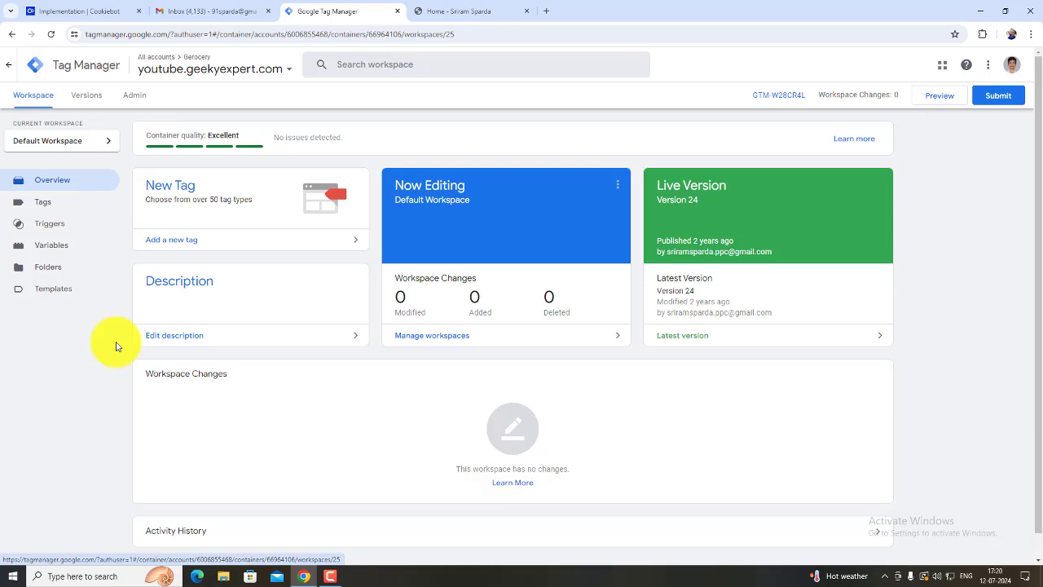
click(61, 297)
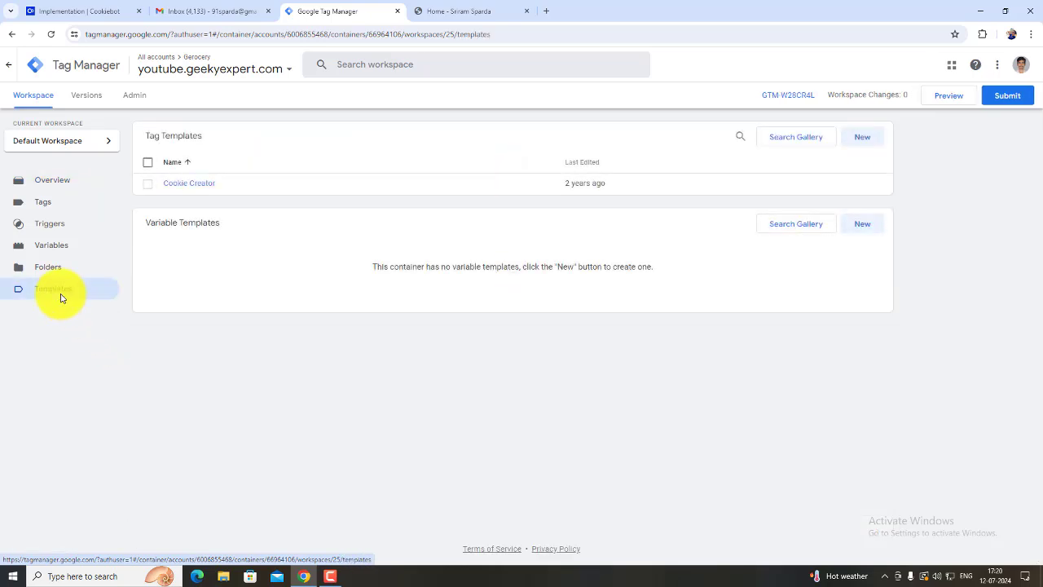
click(797, 136)
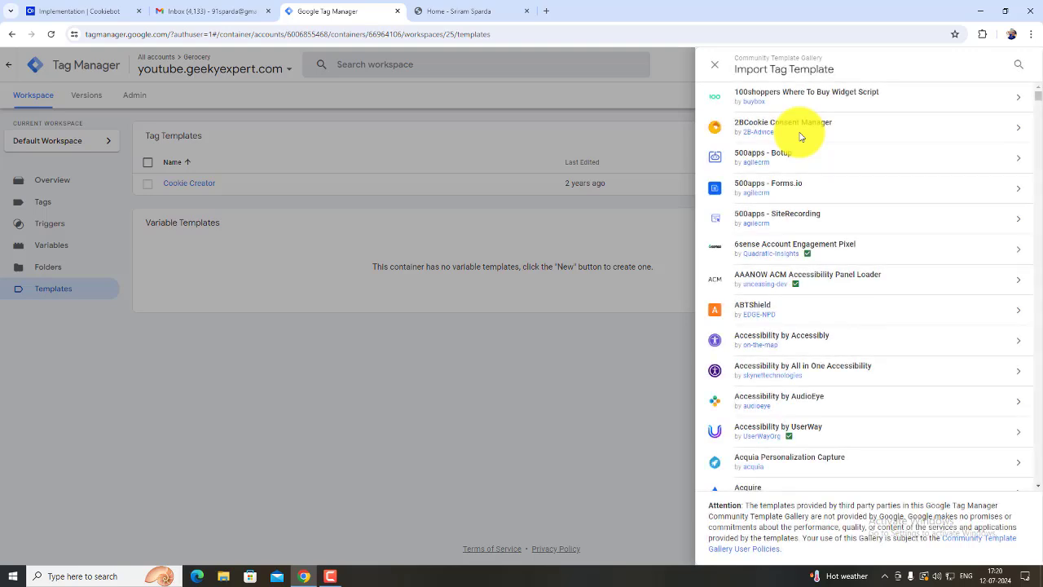
click(1017, 66)
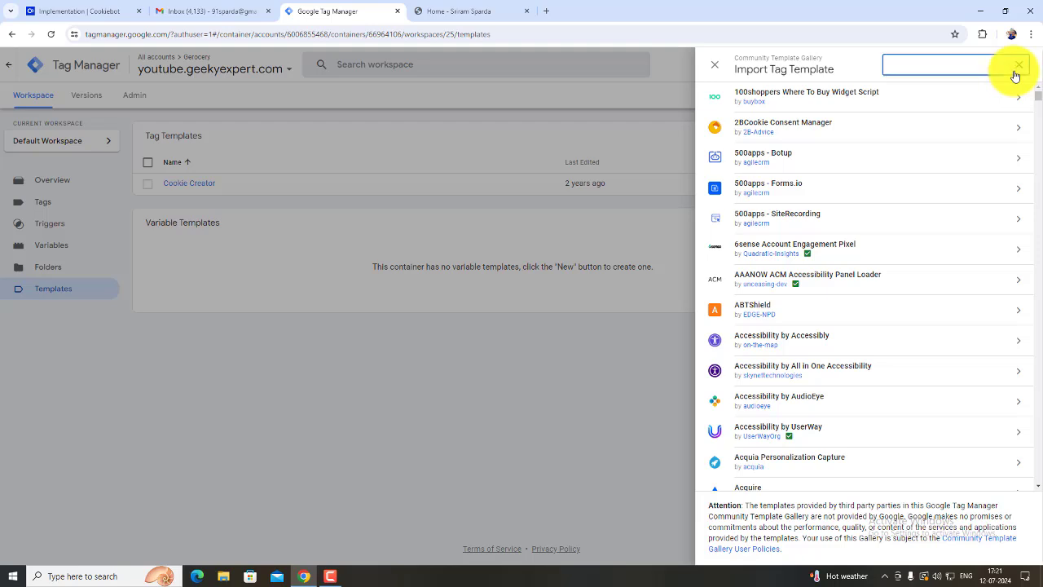
text(cooki)
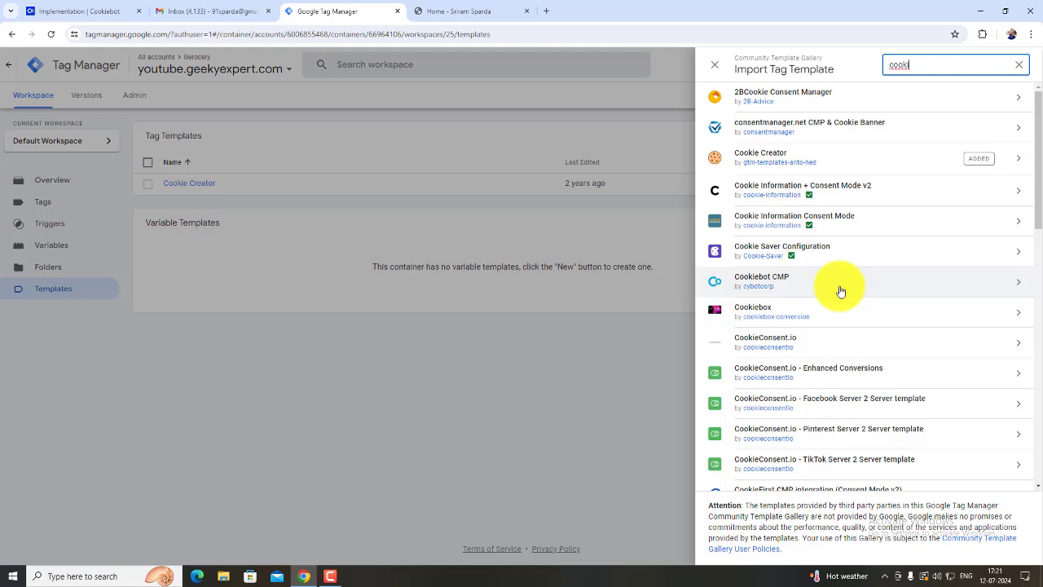
text(bo)
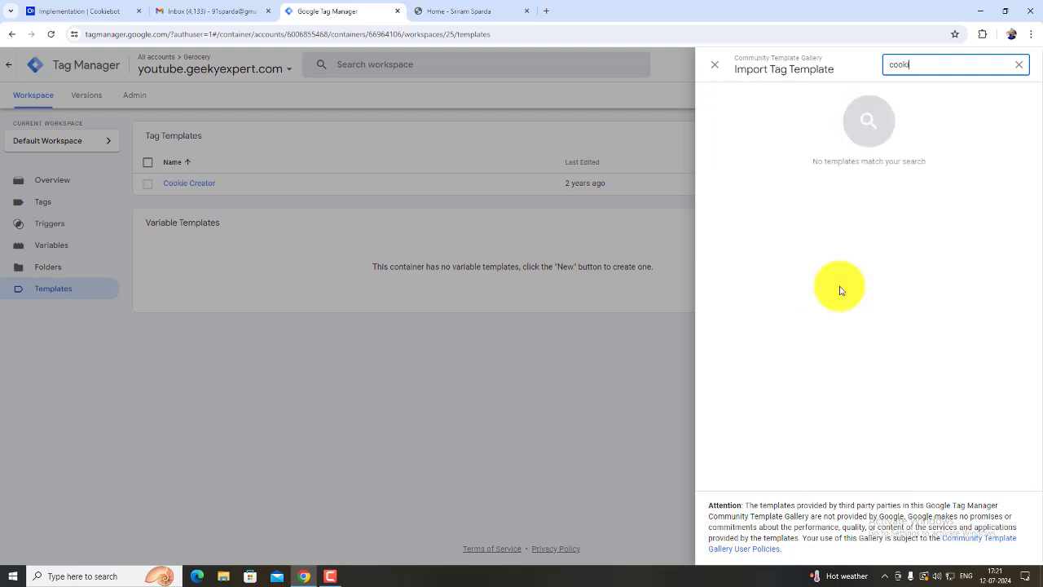
key(BackSpace)
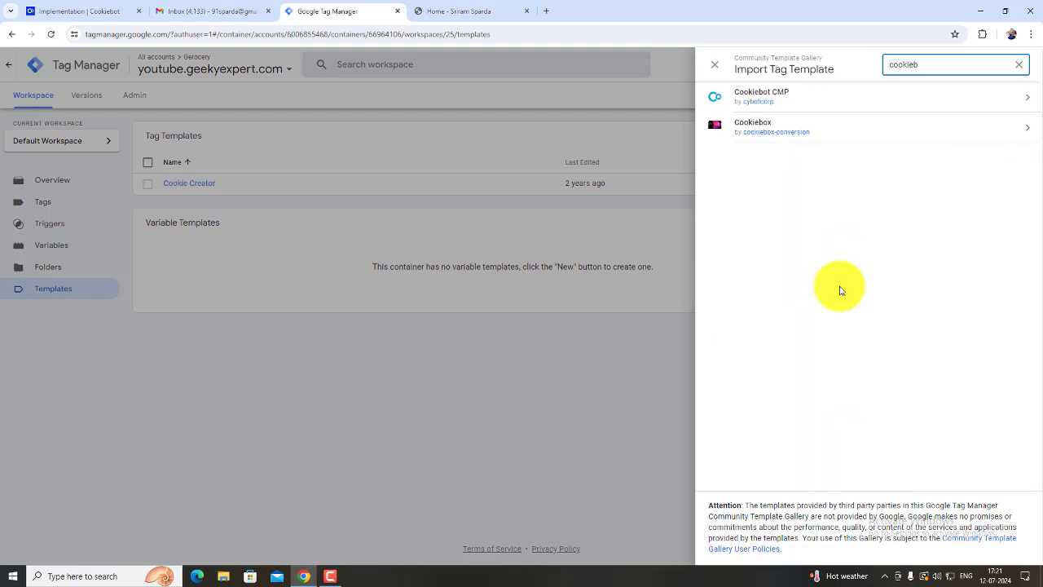
click(855, 103)
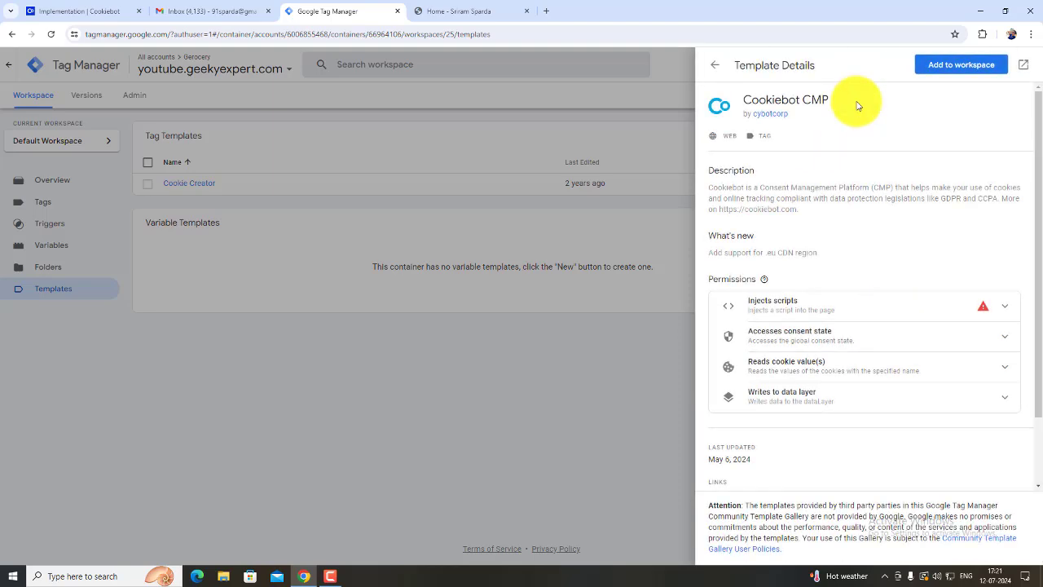
scroll(857, 104, down, 1)
click(958, 64)
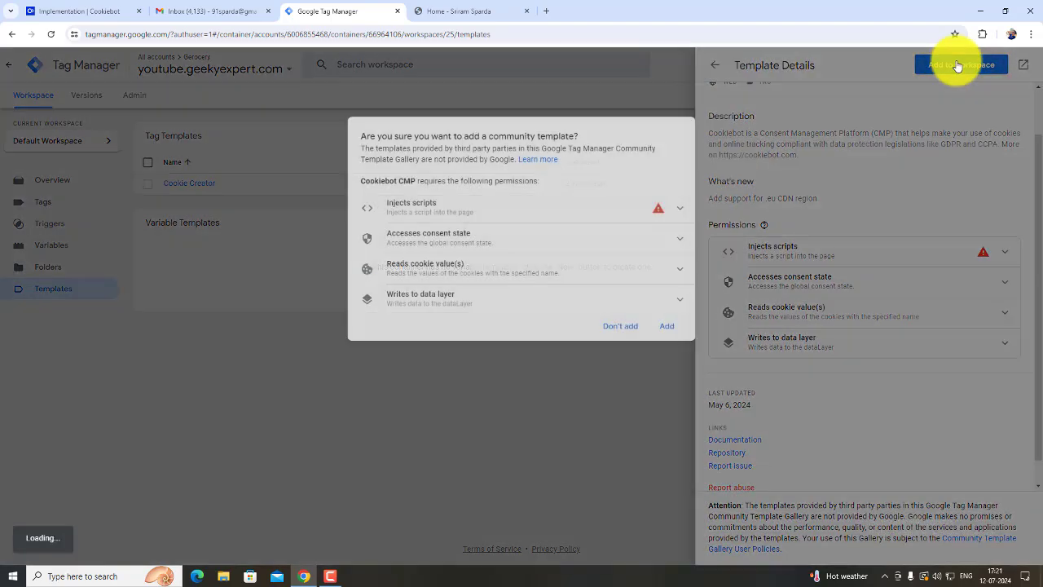
click(667, 327)
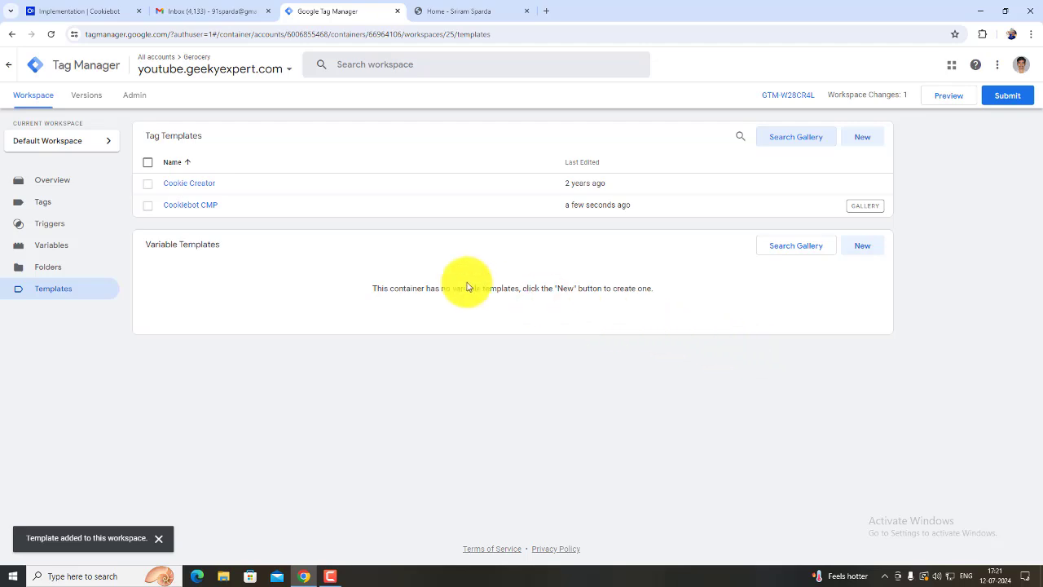
Step: Create a new tag of type Cookiebot CMP and name it "Cokkie Bot"
click(91, 198)
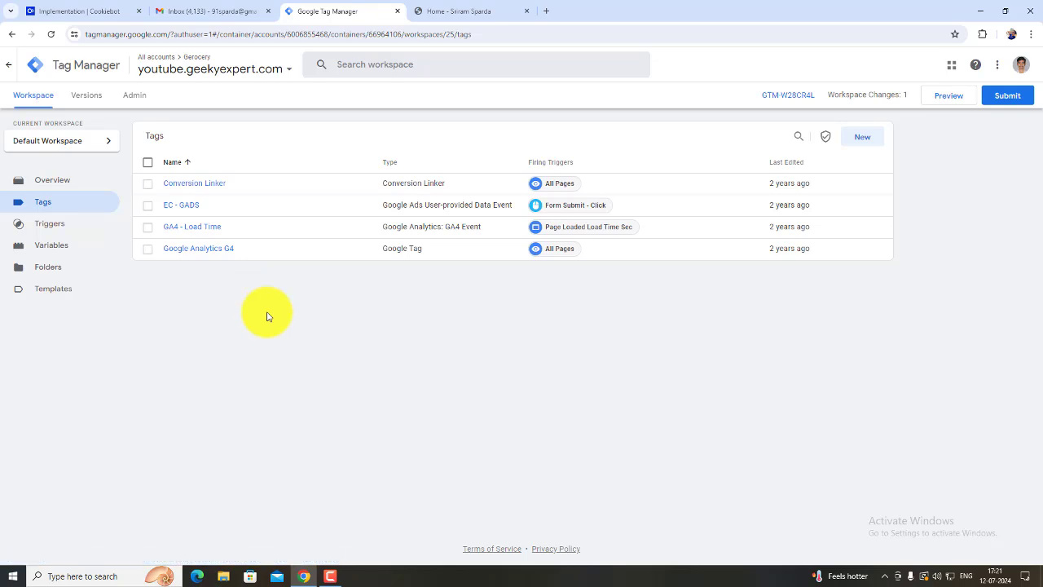
click(870, 138)
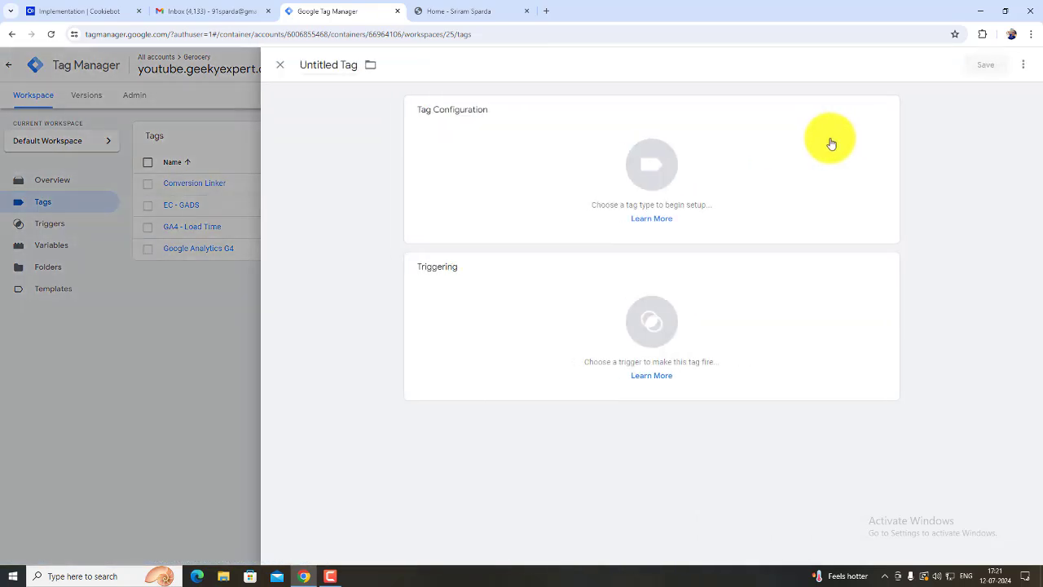
click(469, 156)
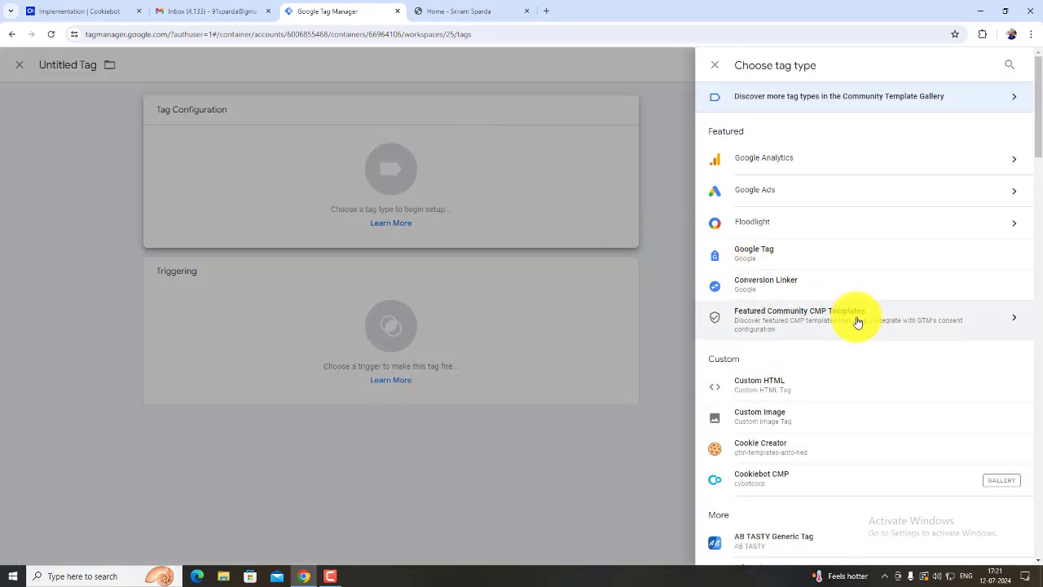
scroll(858, 322, down, 2)
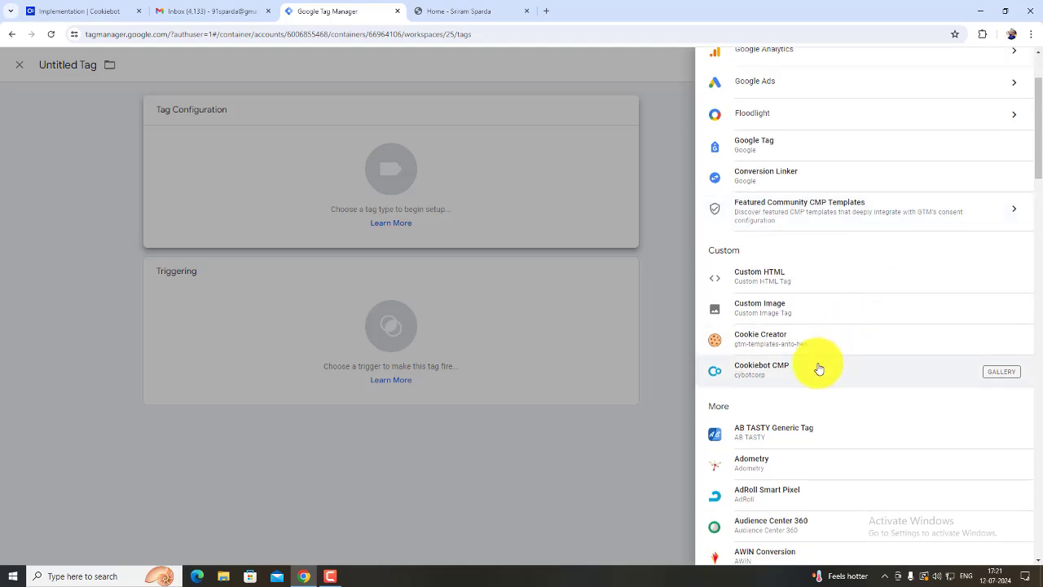
click(819, 369)
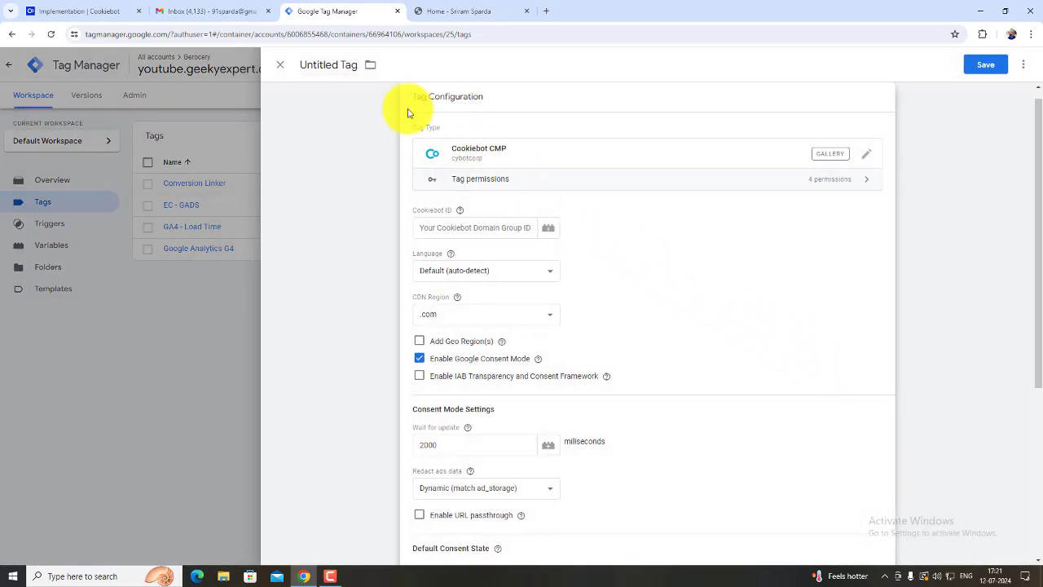
click(339, 65)
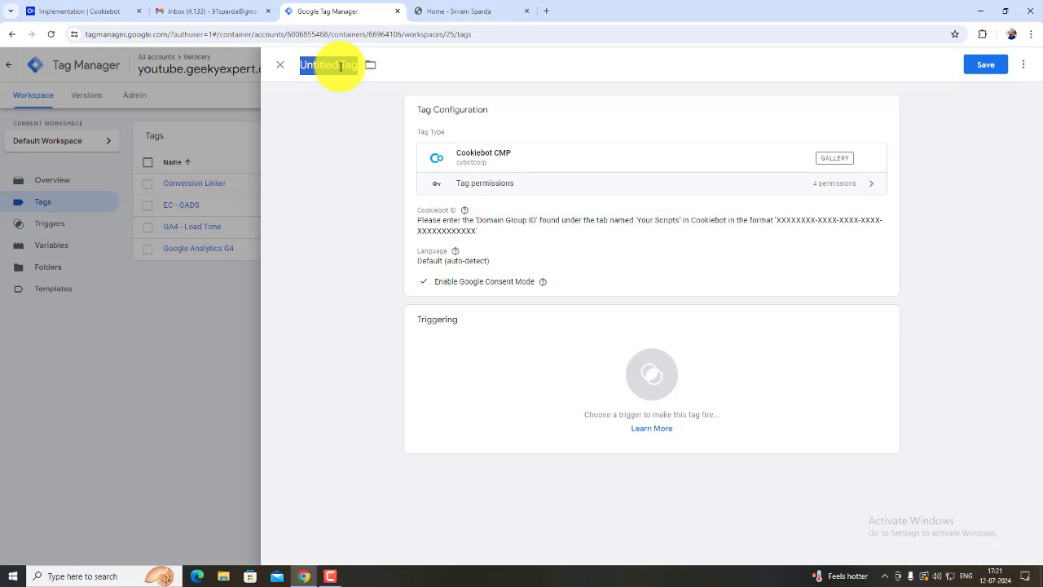
text(Cookie Bot)
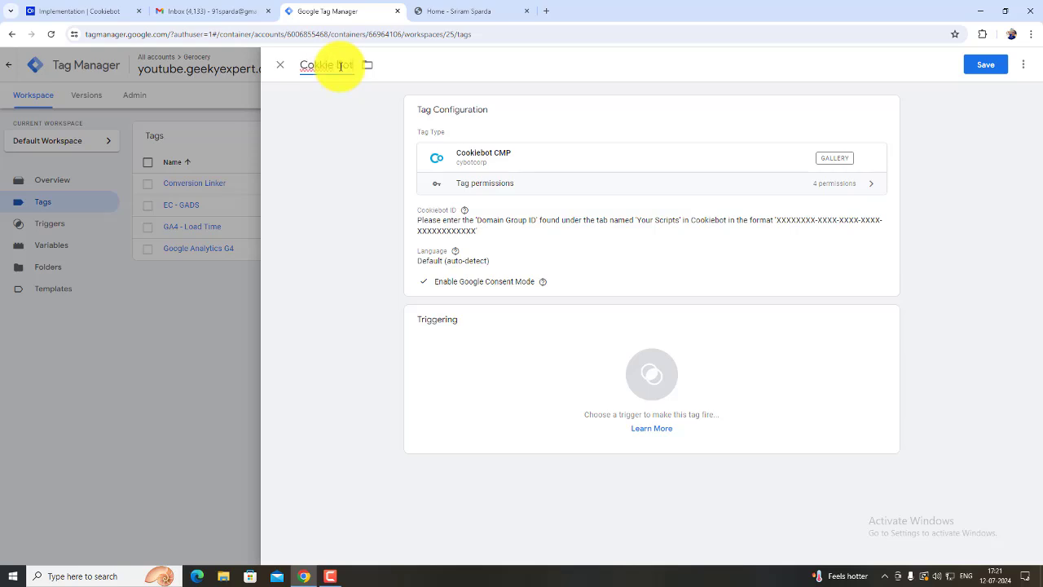
Step: Copy the data-cbid value from the script on Cookiebot's implementation page and paste it as the Cookiebot ID of the Tag Manager tag
click(678, 245)
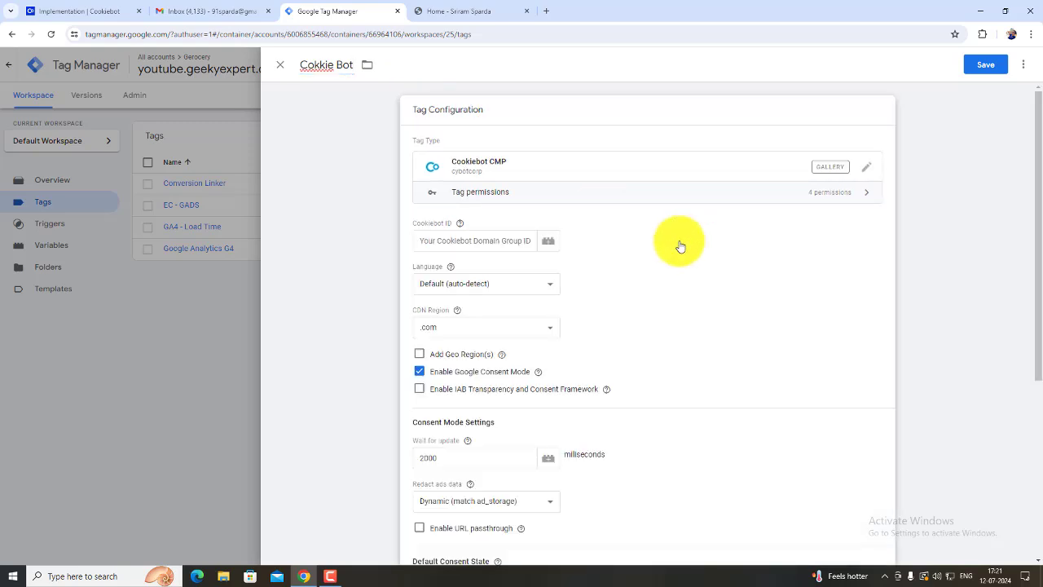
click(471, 242)
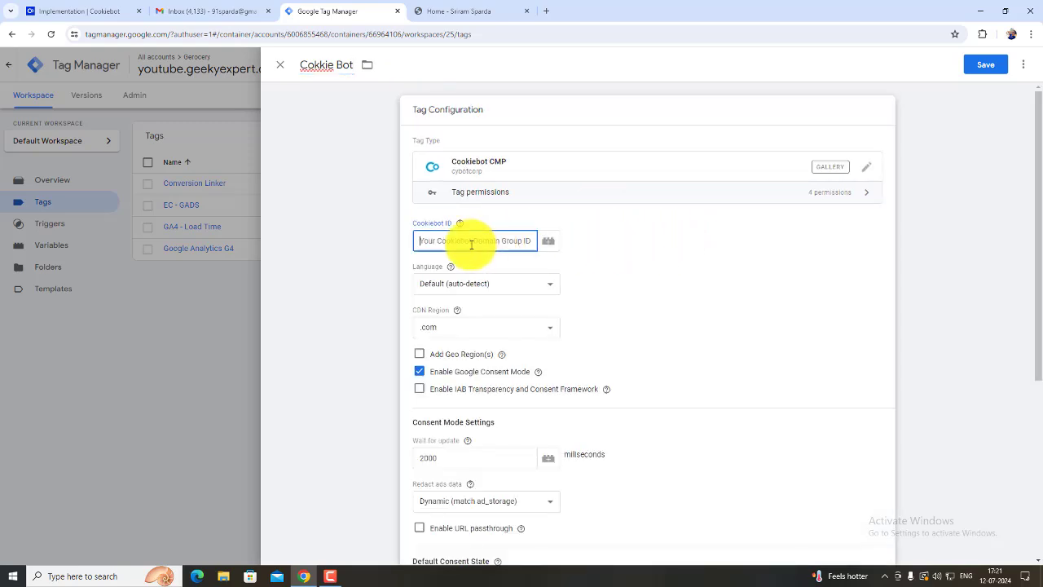
click(90, 10)
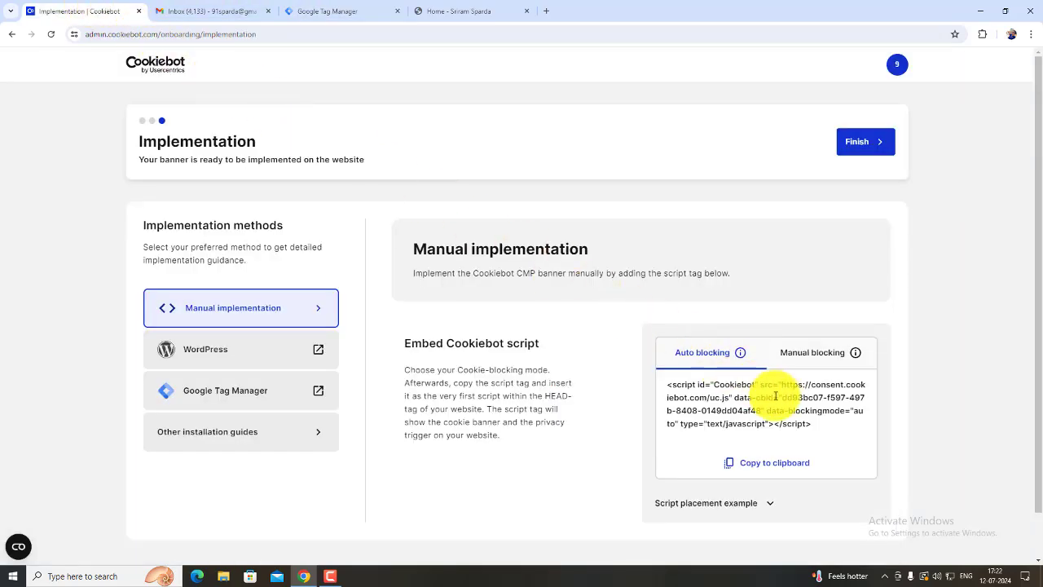
drag(781, 397, 763, 415)
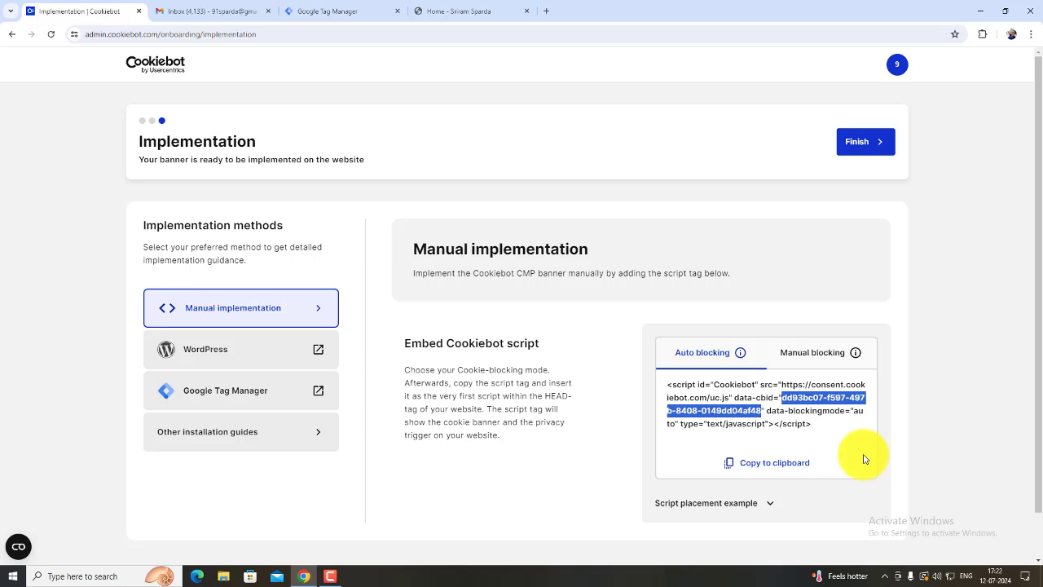
click(316, 10)
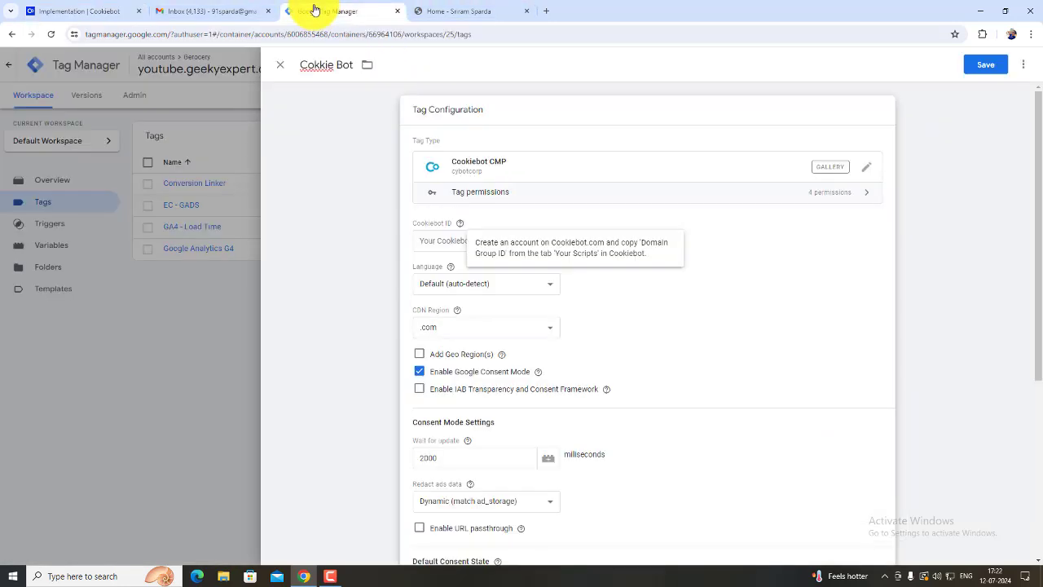
click(442, 243)
key(ctrl+v)
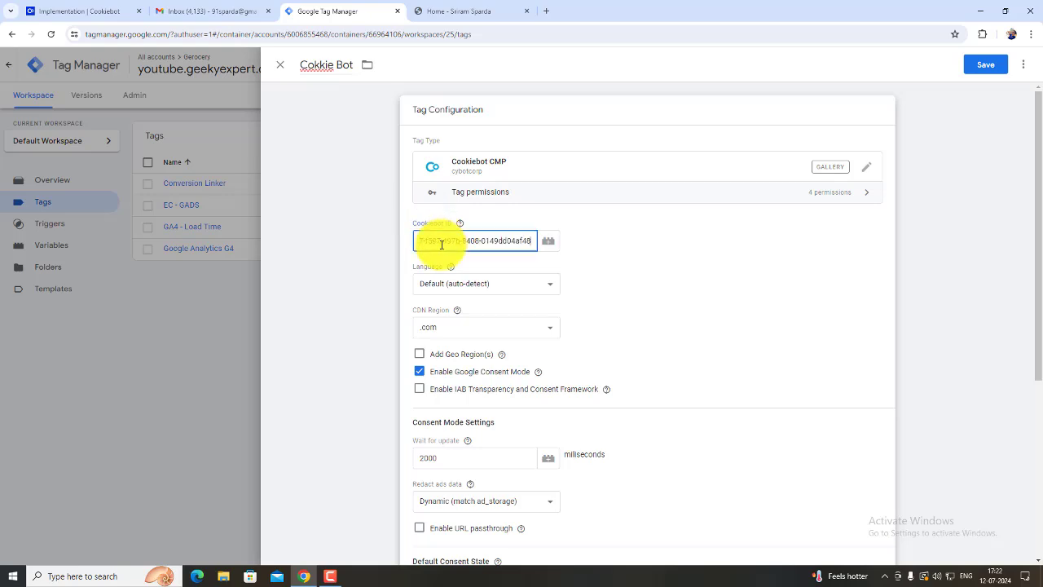
click(601, 286)
Step: Assign the Consent Initialization - All Pages trigger to the Cookiebot CMP tag
scroll(601, 286, down, 3)
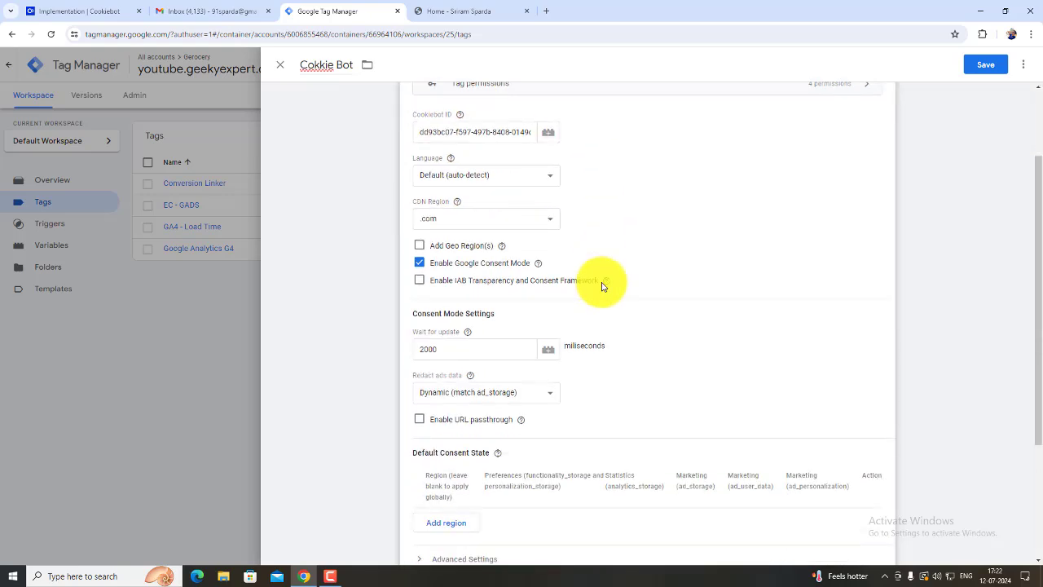
click(522, 396)
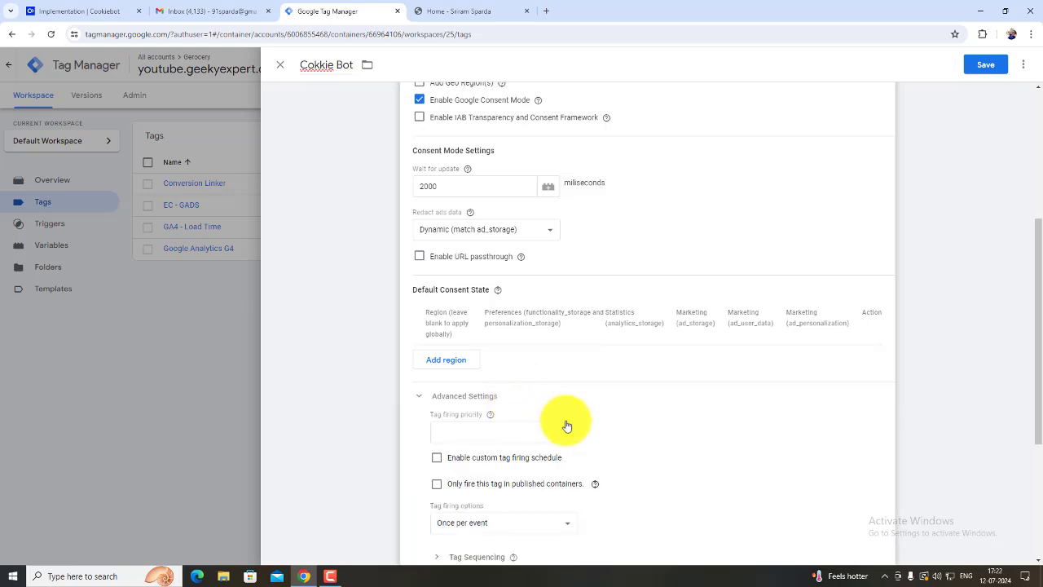
scroll(654, 455, down, 3)
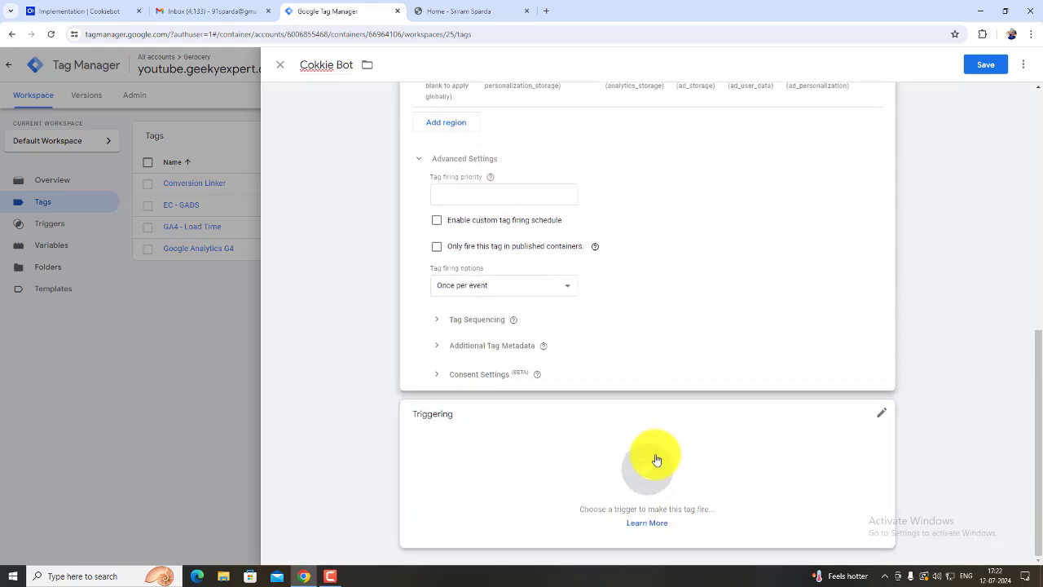
click(535, 463)
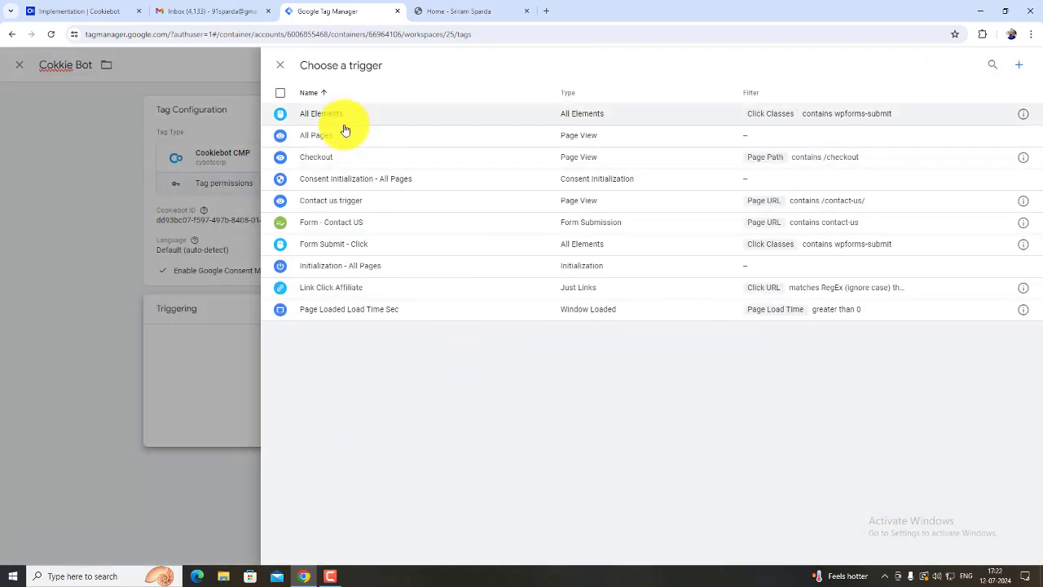
click(369, 185)
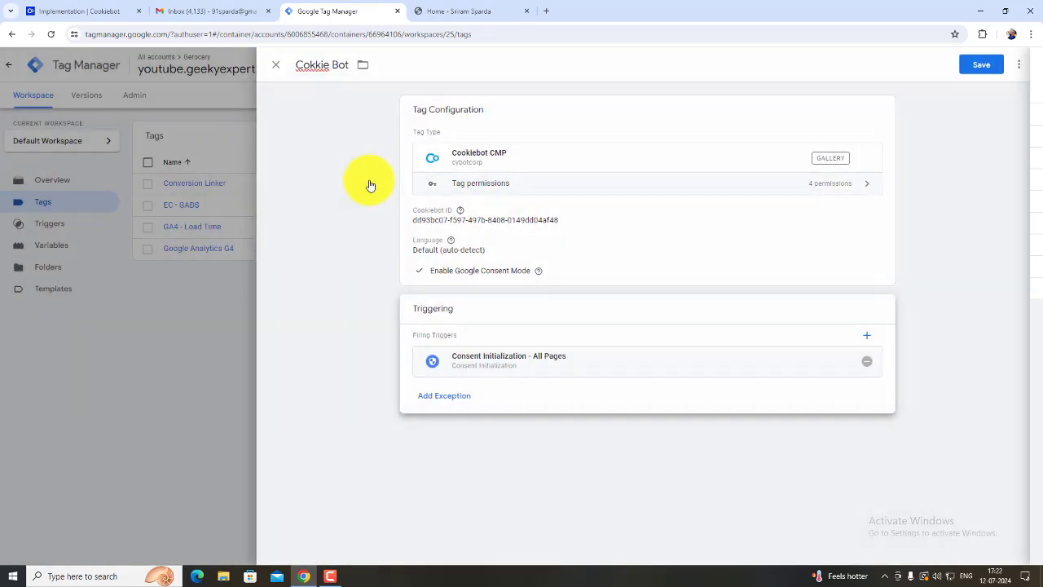
Step: Correct the Cookiebot CMP tag's name to "Cookie Bot" and save the tag
click(315, 65)
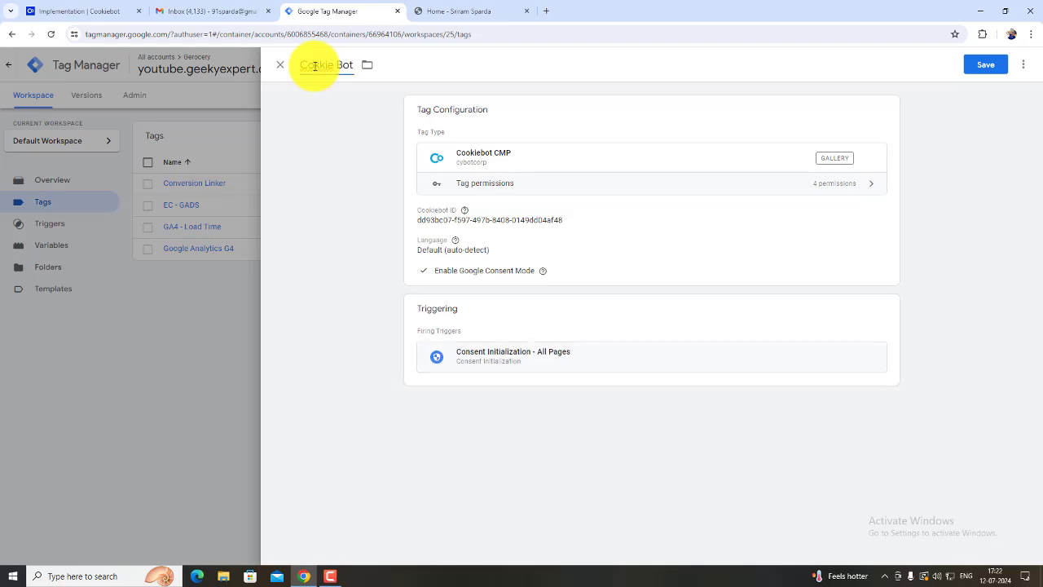
text(o)
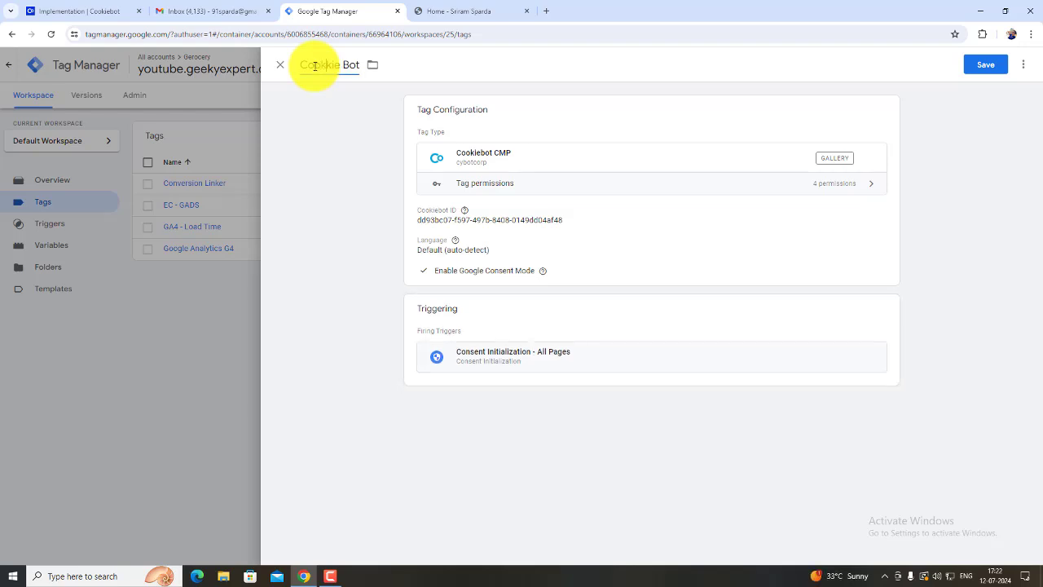
key(BackSpace)
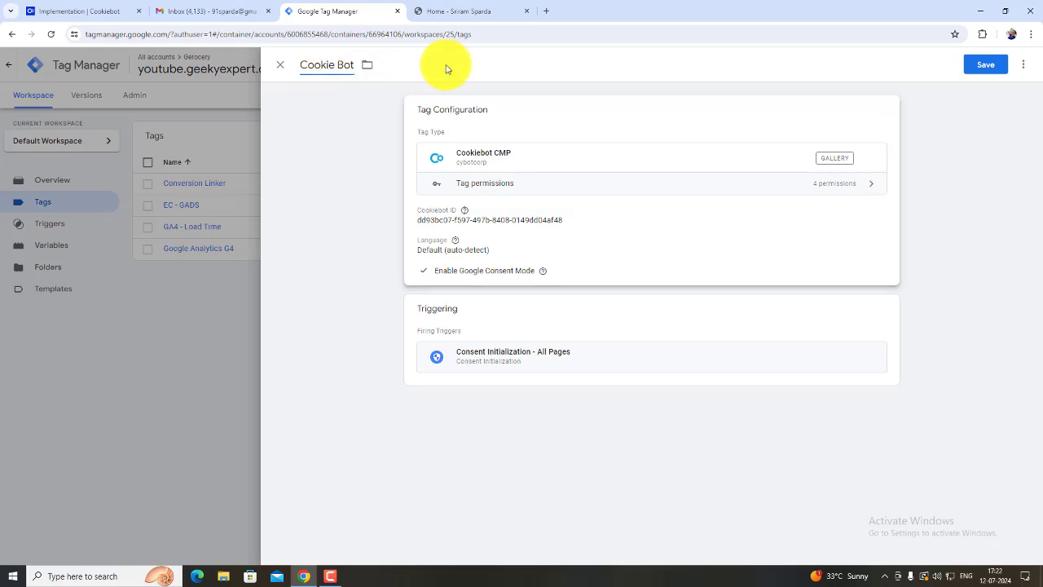
click(987, 64)
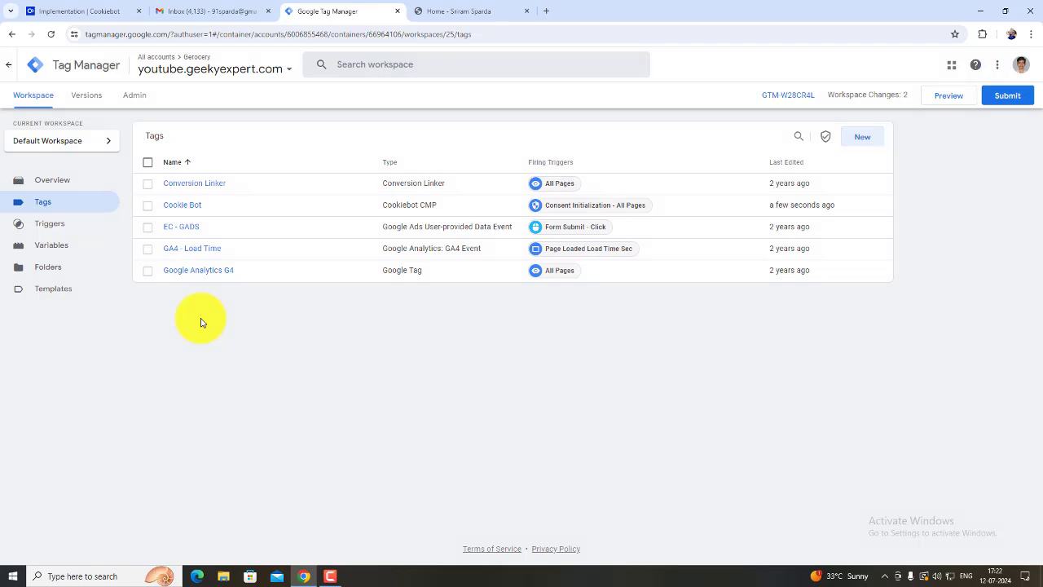
Step: Switch to the already open grocery store website and close its browser tab
click(498, 10)
key(BackSpace)
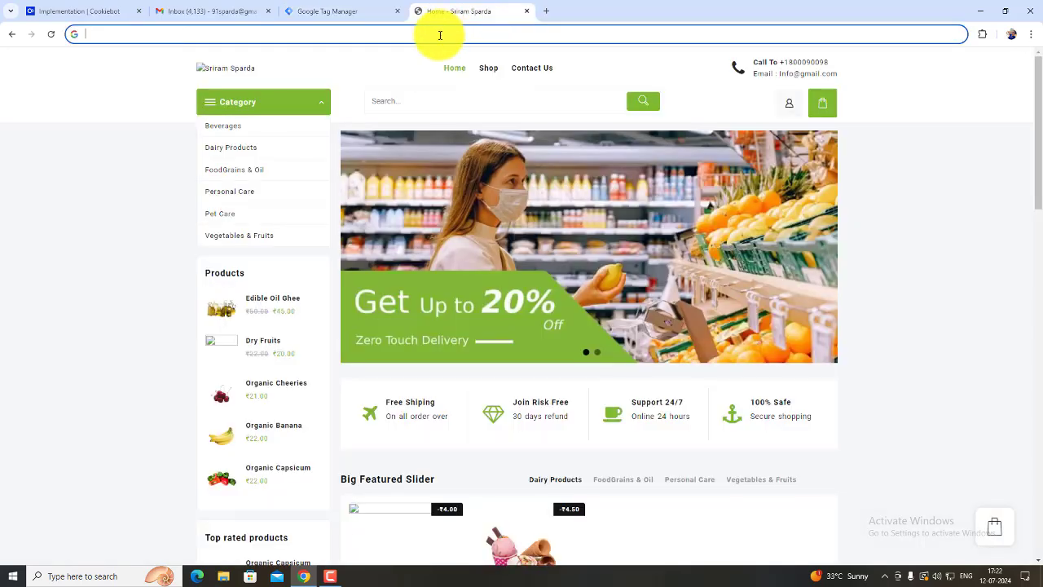
click(526, 11)
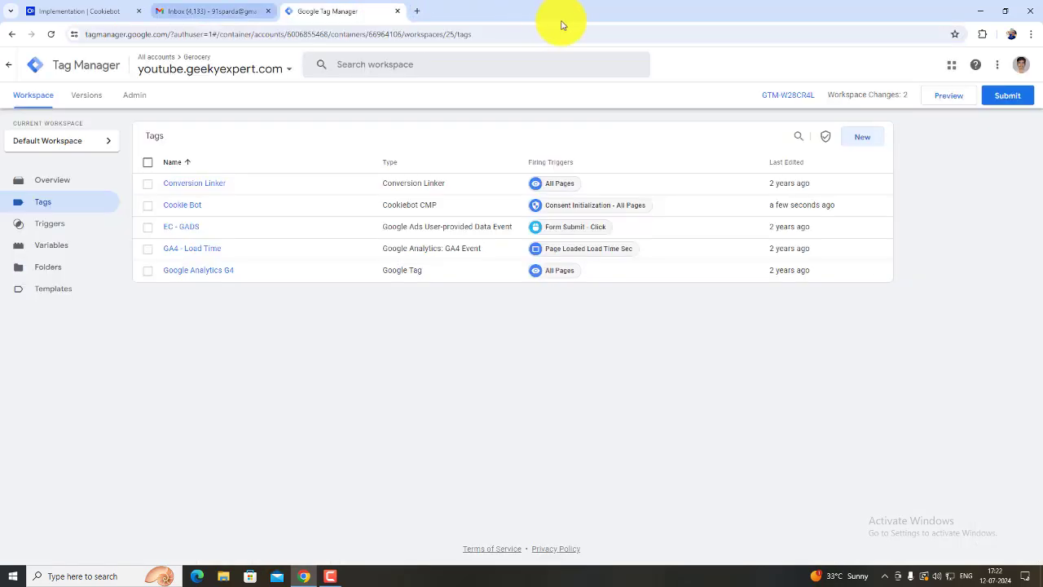
click(948, 95)
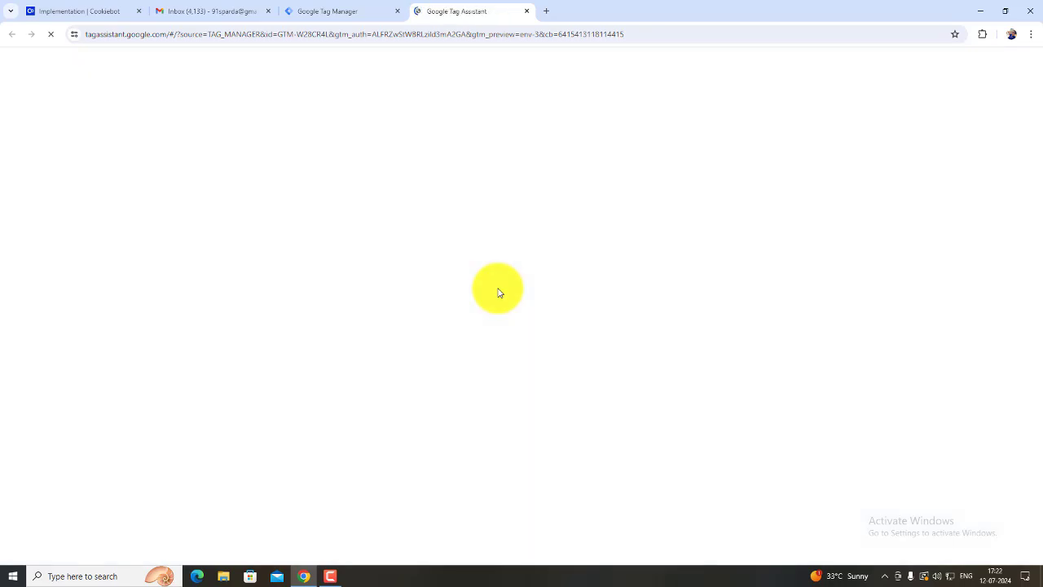
click(498, 288)
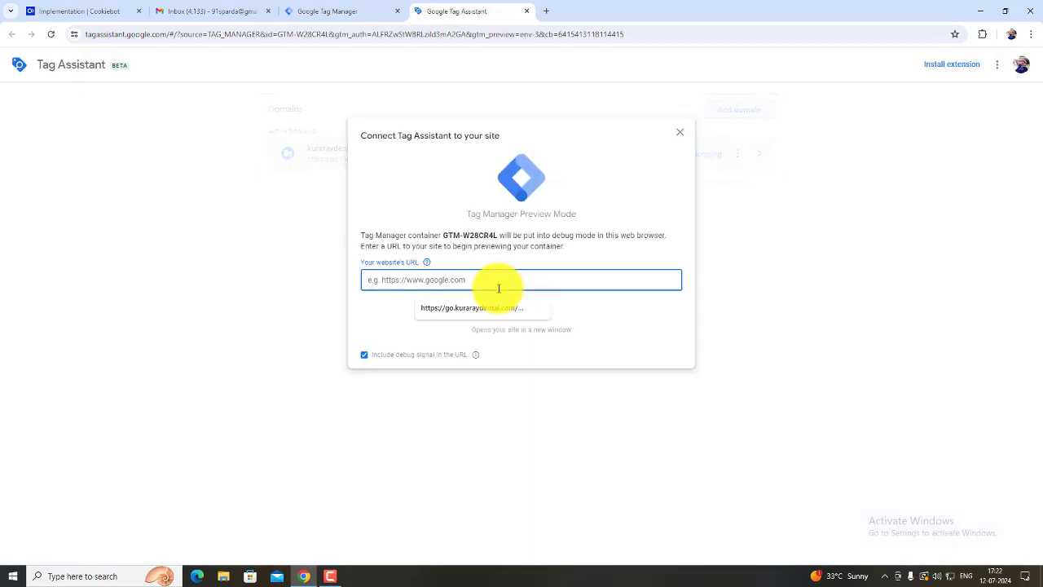
text(https://geekyexpert.com)
click(502, 303)
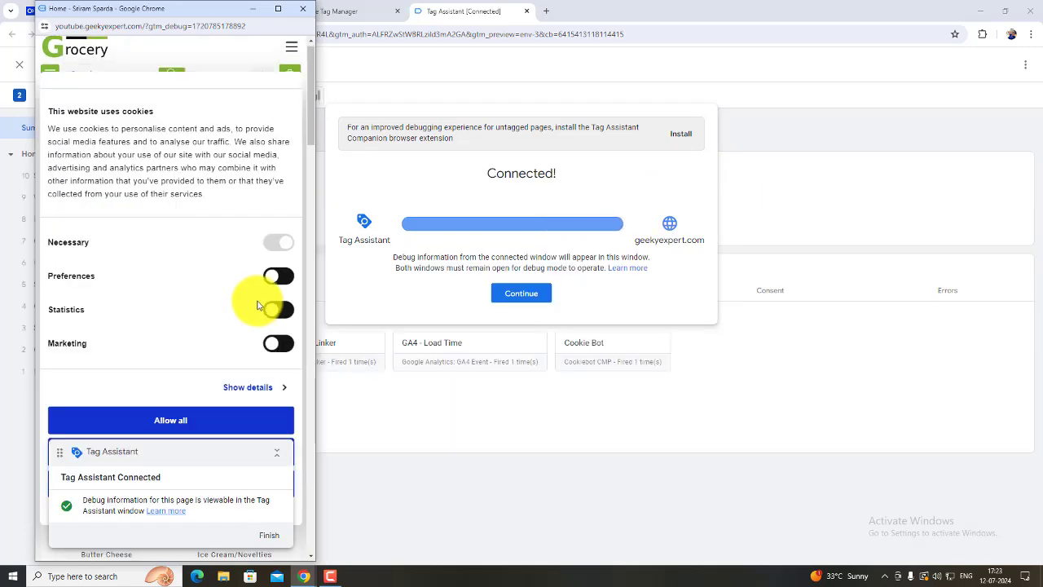
Step: Examine the Cookiebot consent banner on the maximized debug site with the Tag Assistant badge moved aside, and close that window
click(277, 10)
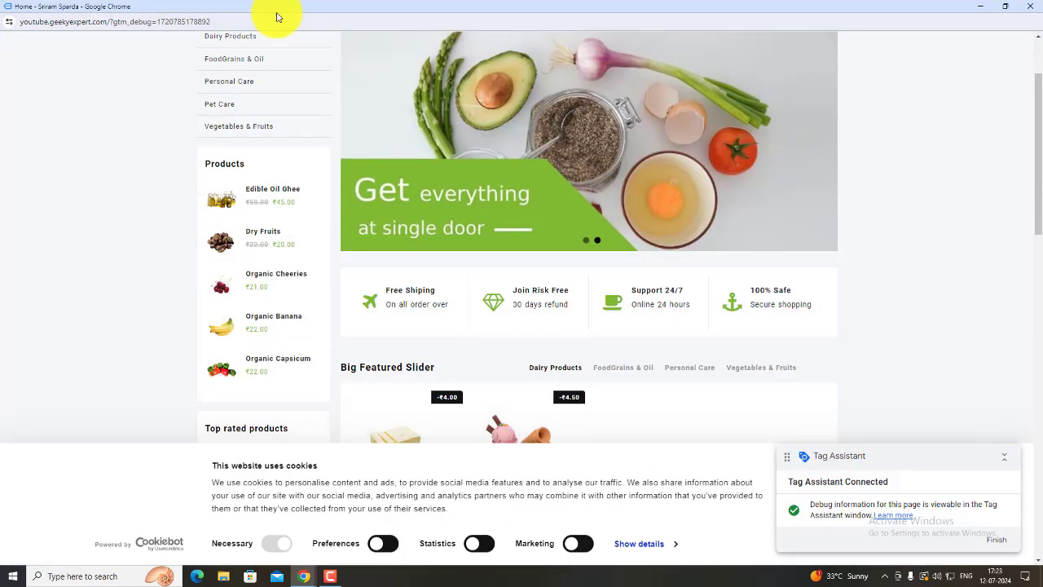
drag(919, 443, 964, 220)
scroll(666, 373, down, 3)
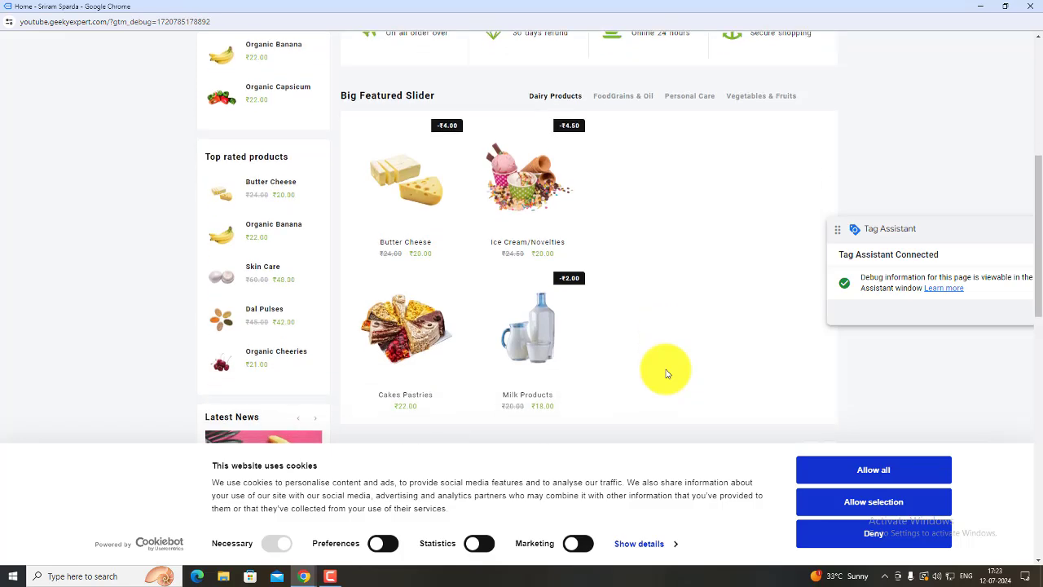
scroll(665, 372, up, 4)
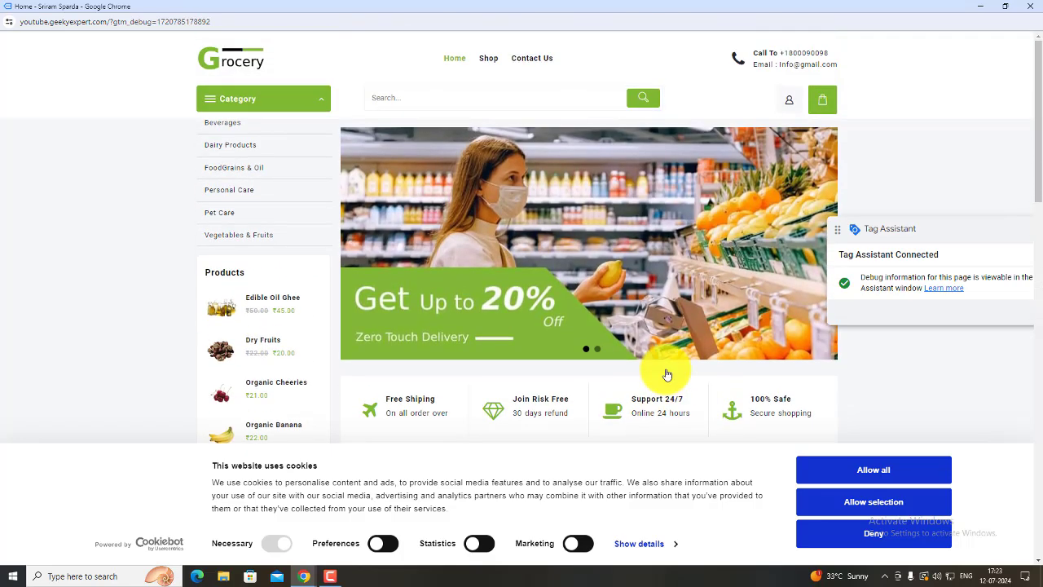
click(1026, 6)
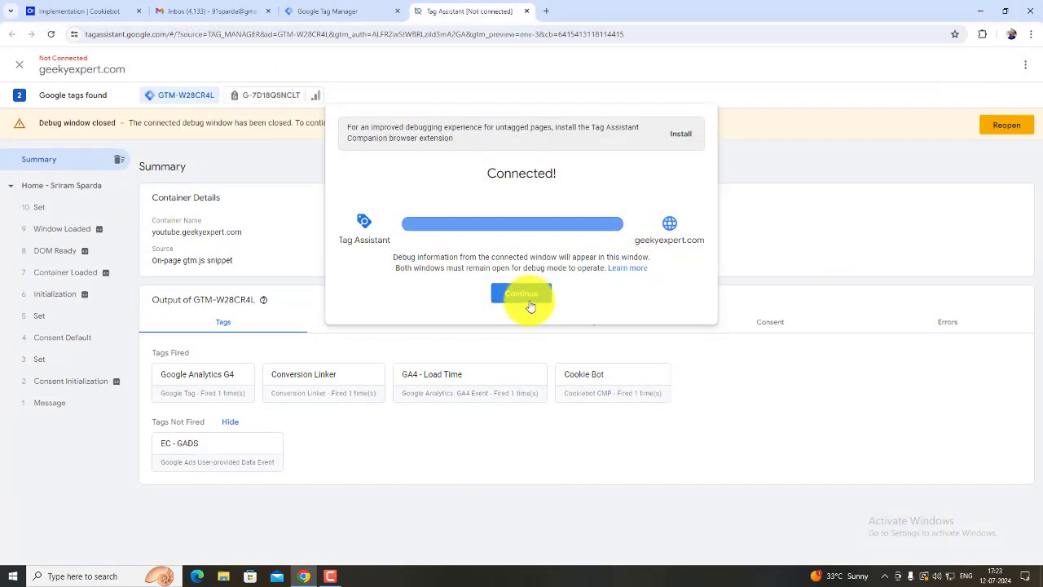
Step: Check the fired tags in the Tag Assistant summary, leave the geekyexpert.com debug session and close Tag Assistant
click(521, 295)
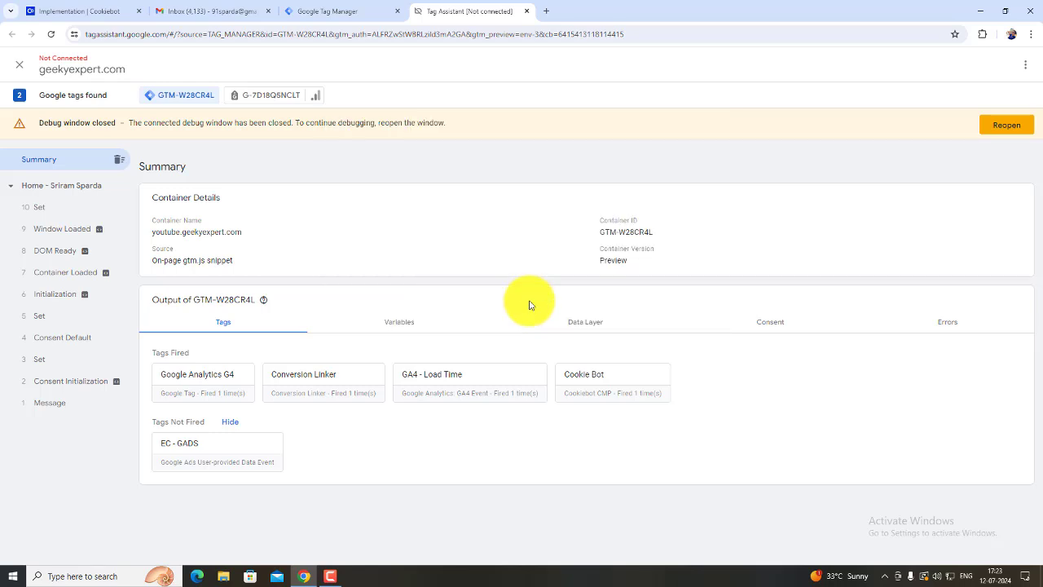
click(20, 64)
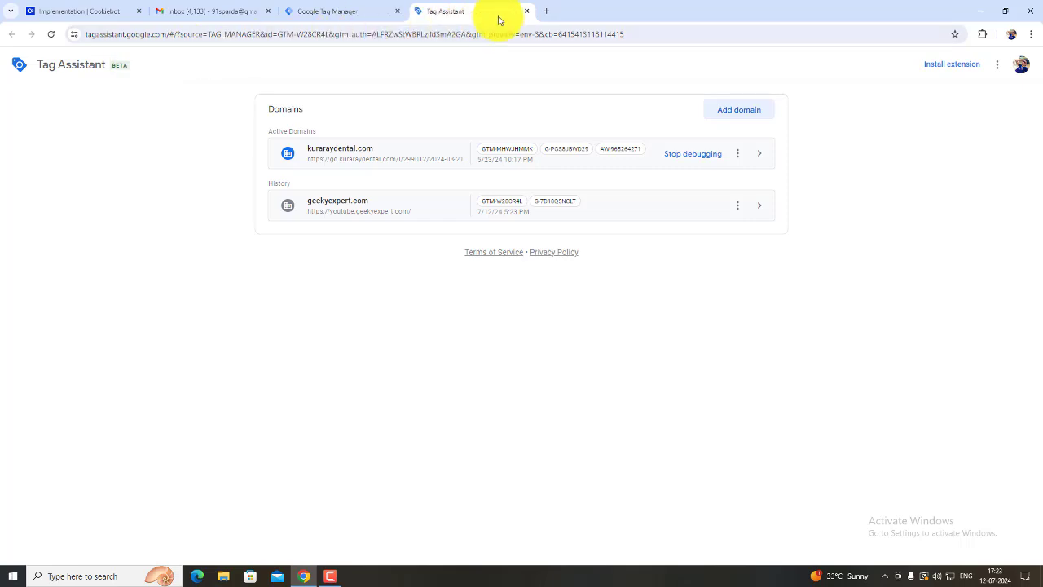
click(527, 12)
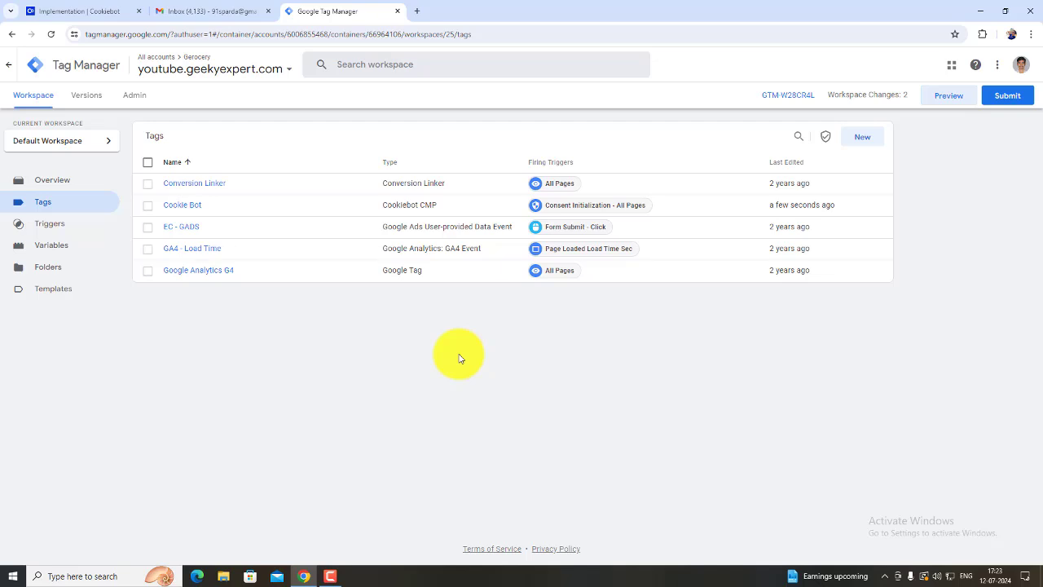
Step: From the consent overview, set the Cookie Bot tag's additional consent checks to "No additional consent required" and save it
click(826, 137)
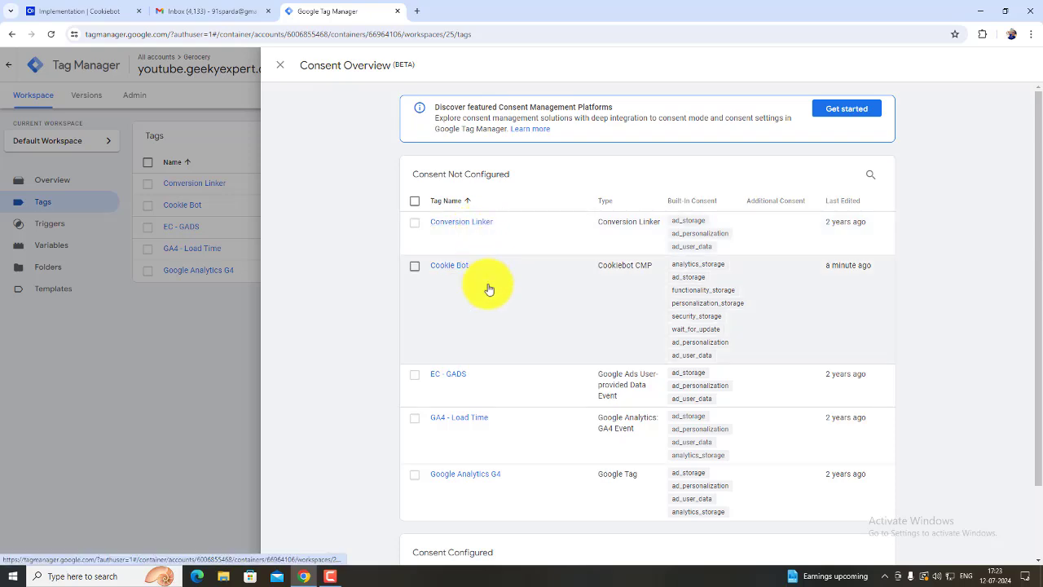
scroll(494, 331, down, 1)
scroll(495, 332, up, 1)
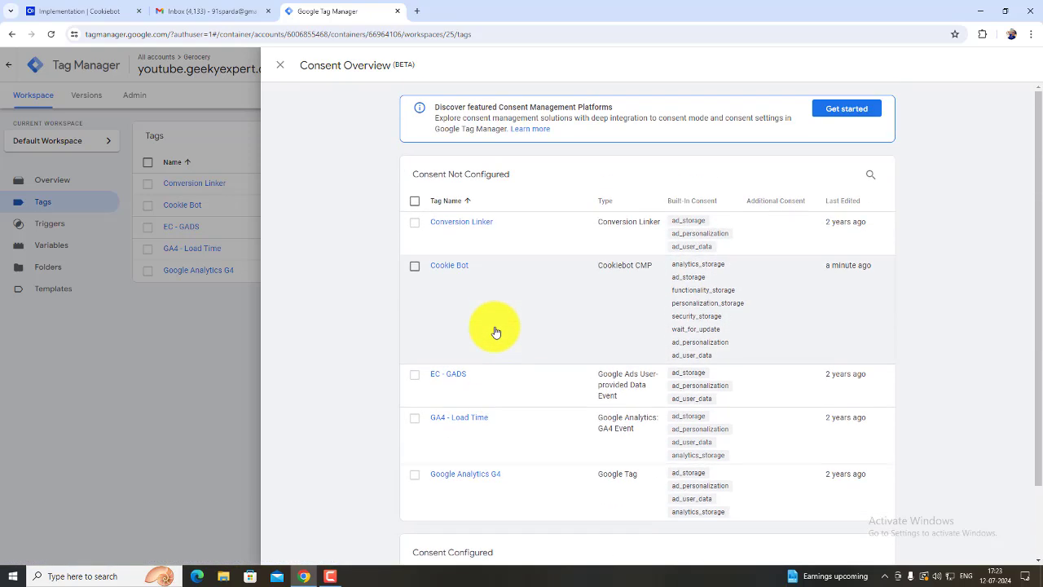
click(415, 268)
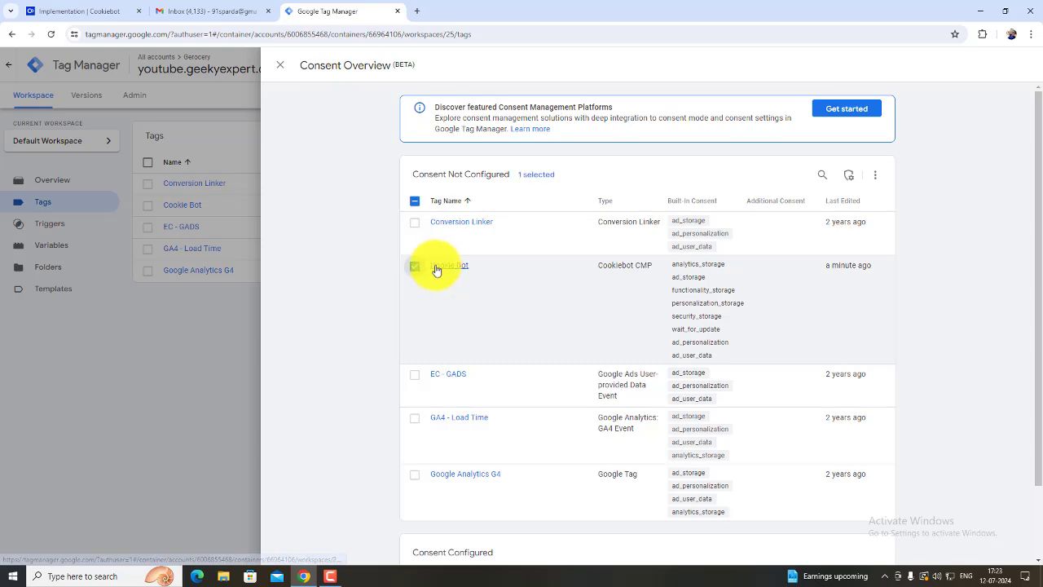
click(436, 268)
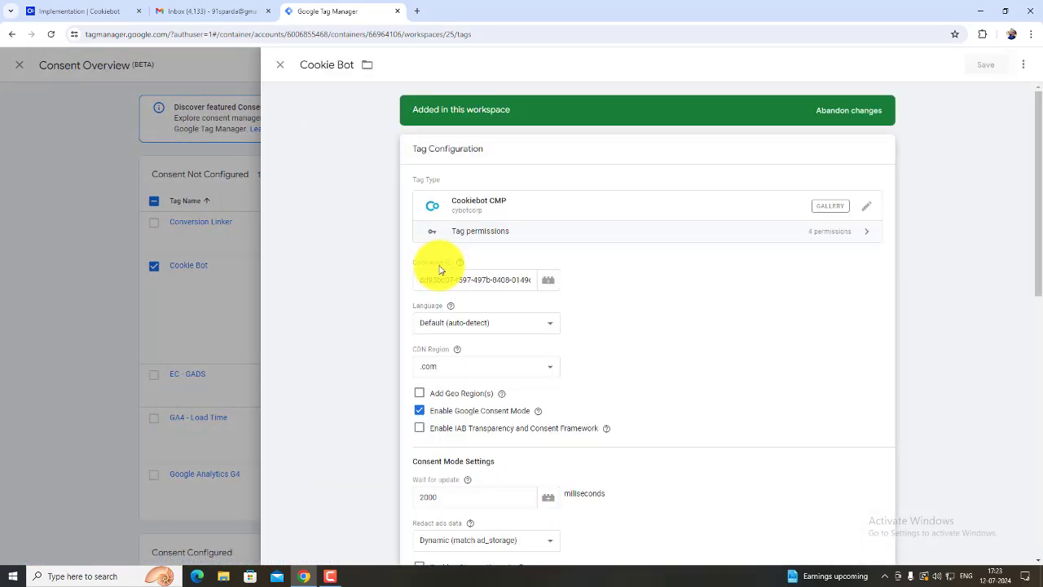
scroll(375, 285, down, 3)
scroll(381, 296, down, 4)
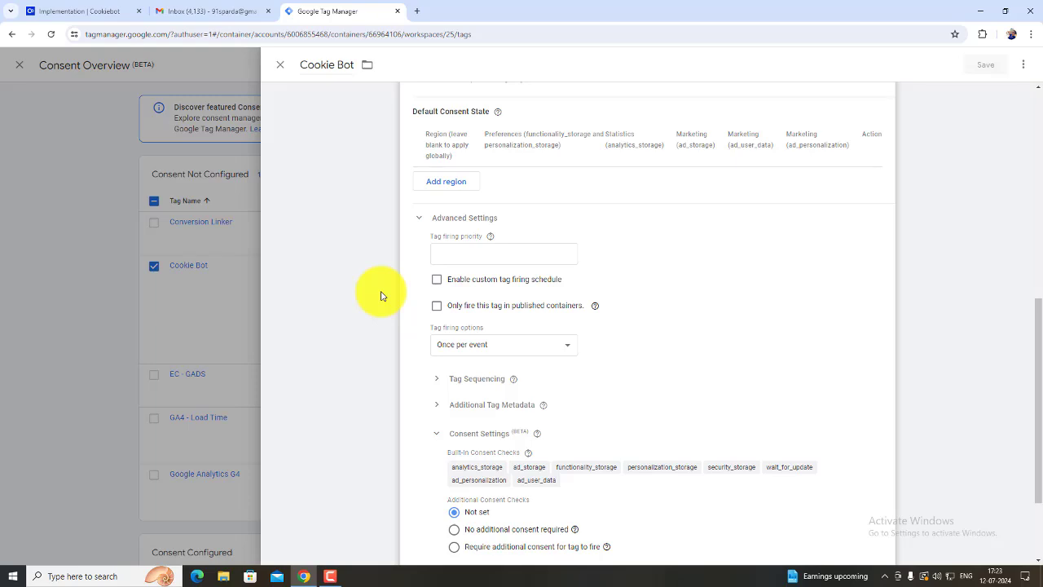
scroll(380, 296, down, 2)
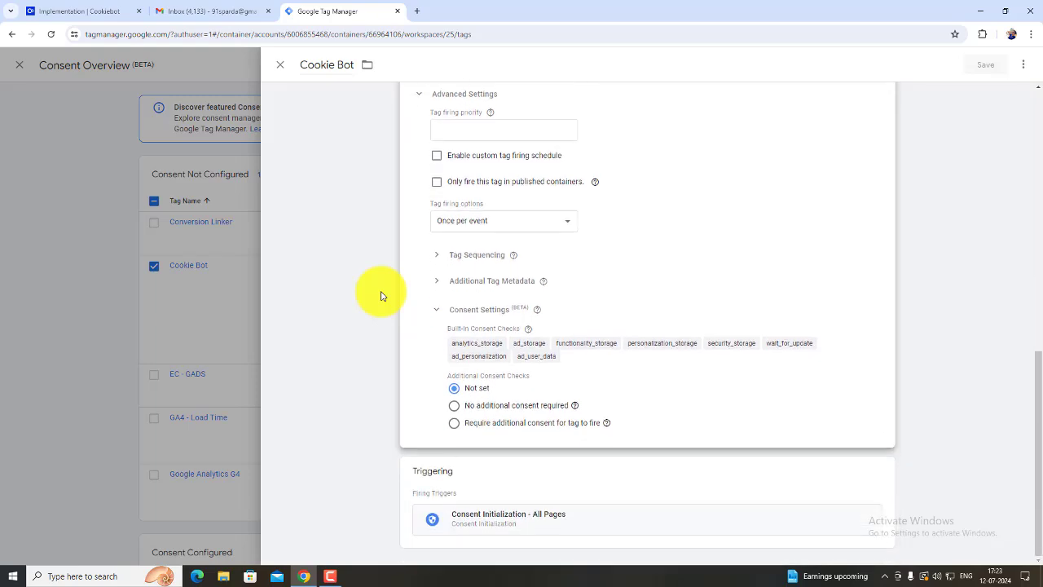
click(456, 405)
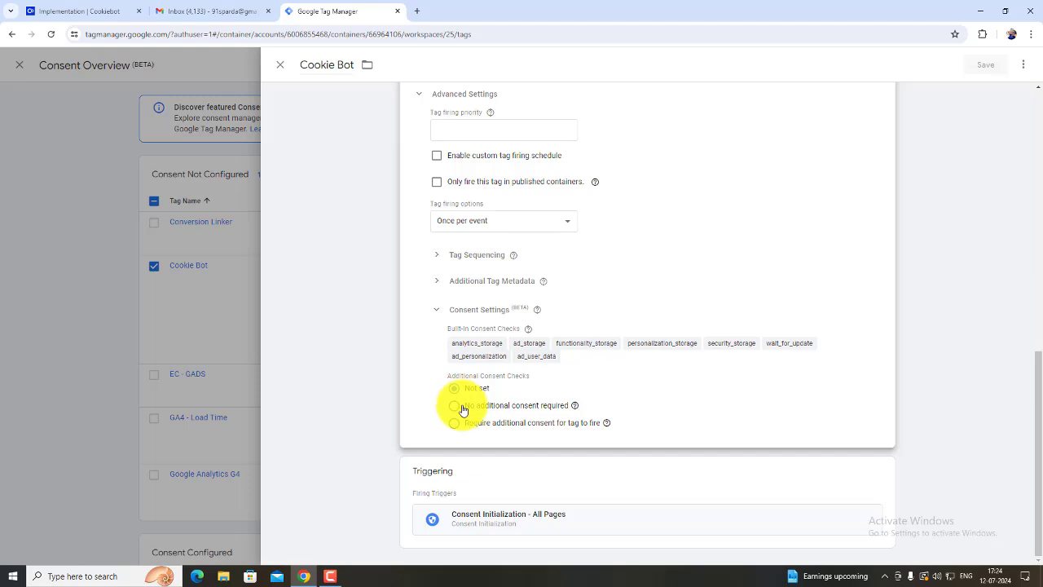
click(986, 65)
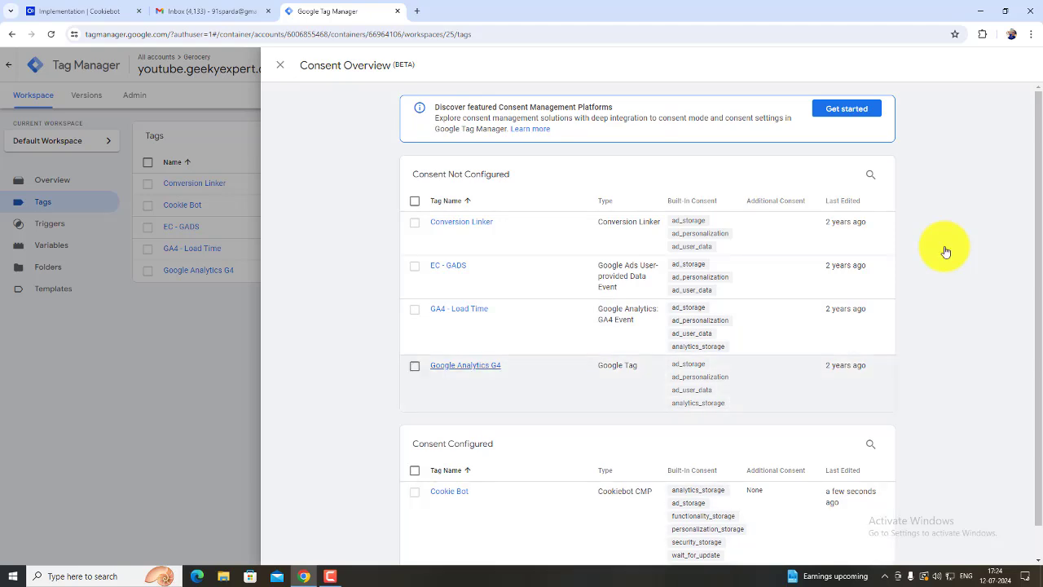
Step: Set the Conversion Linker tag's additional consent checks to "No additional consent required" and save it
click(465, 223)
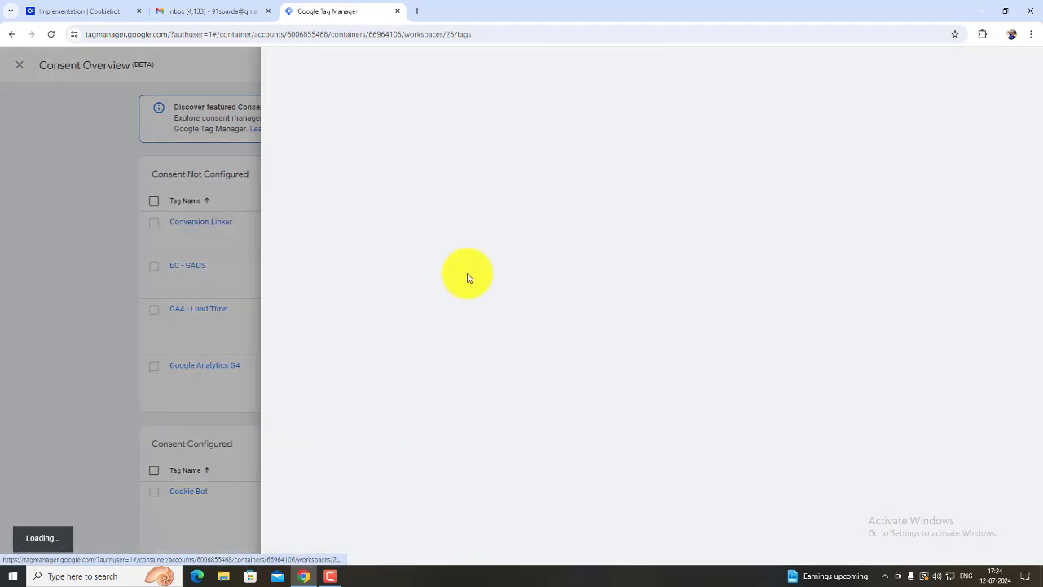
scroll(481, 326, down, 3)
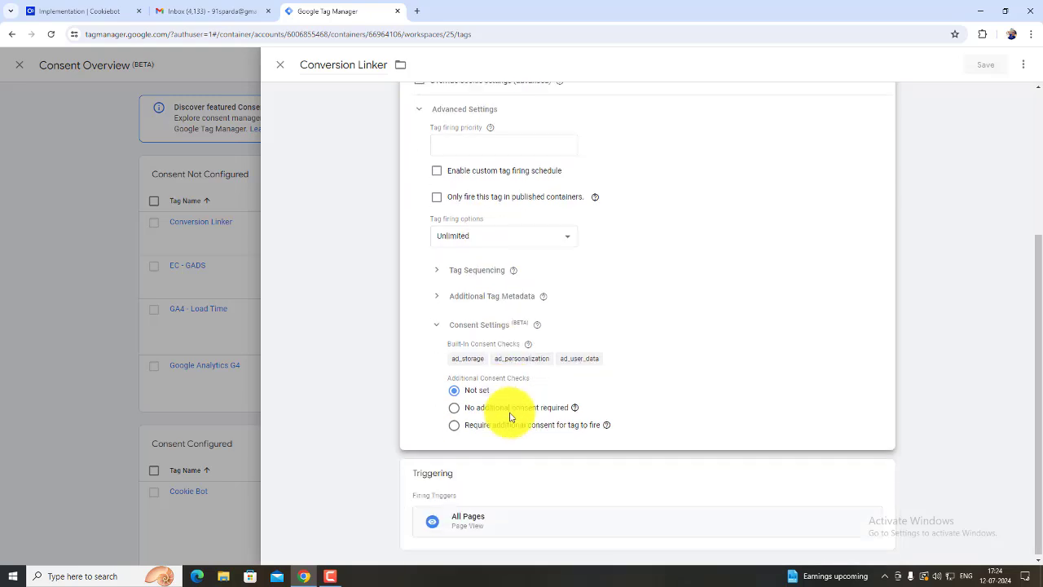
click(511, 407)
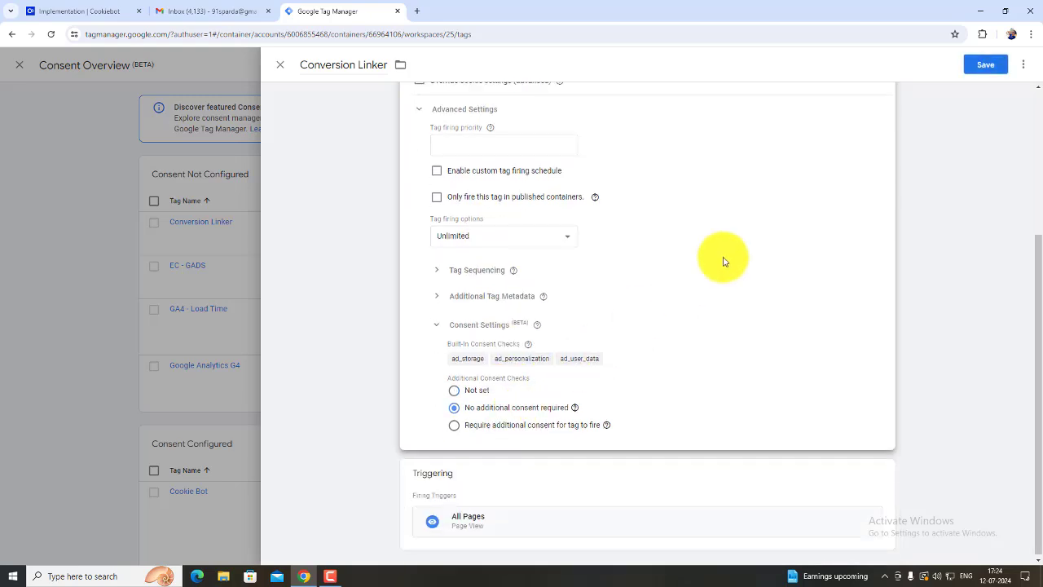
click(985, 65)
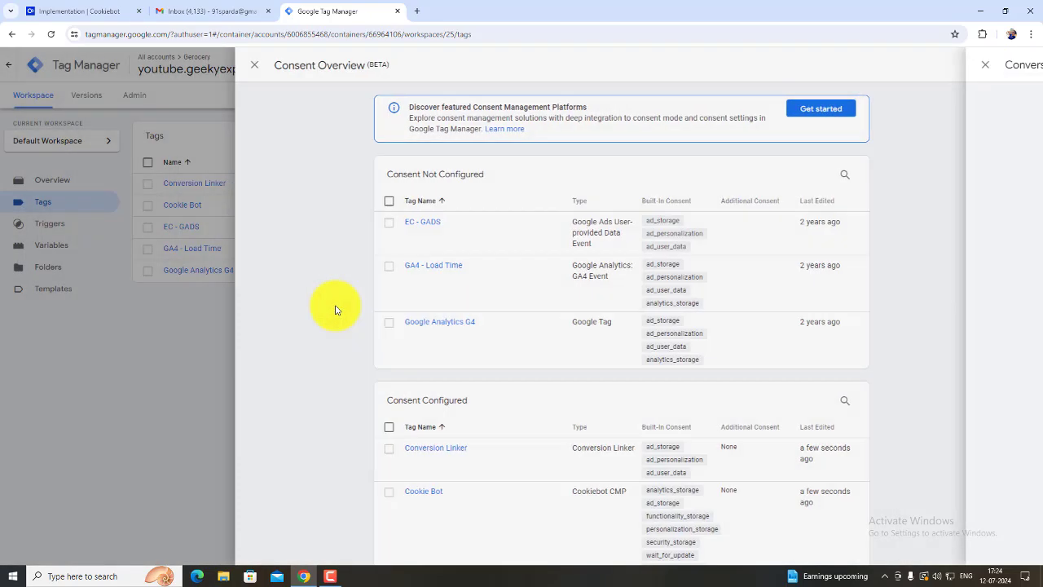
Step: Set the EC - GADS tag's additional consent checks to "No additional consent required" and save it
click(454, 222)
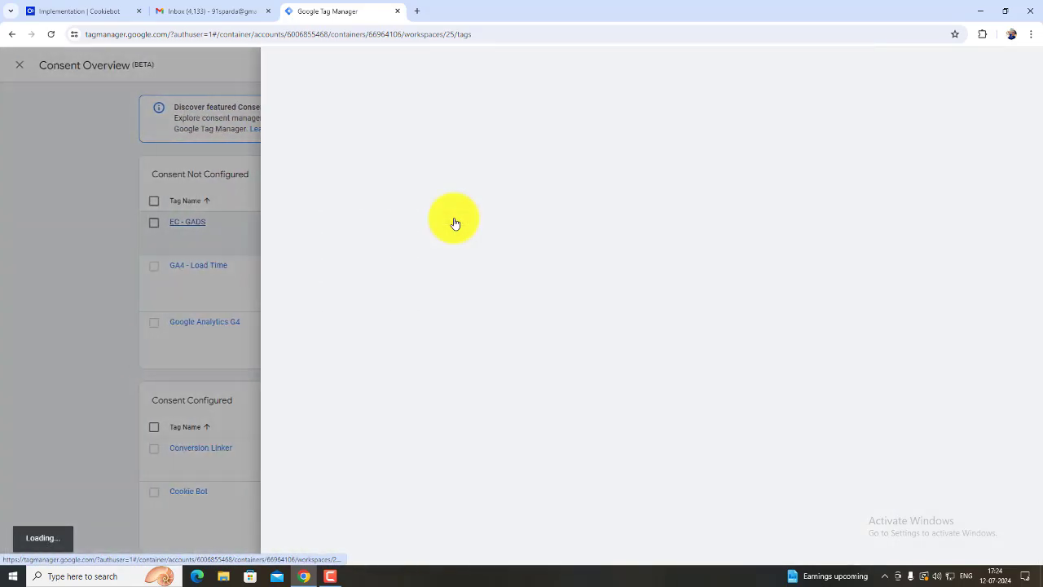
scroll(455, 226, down, 3)
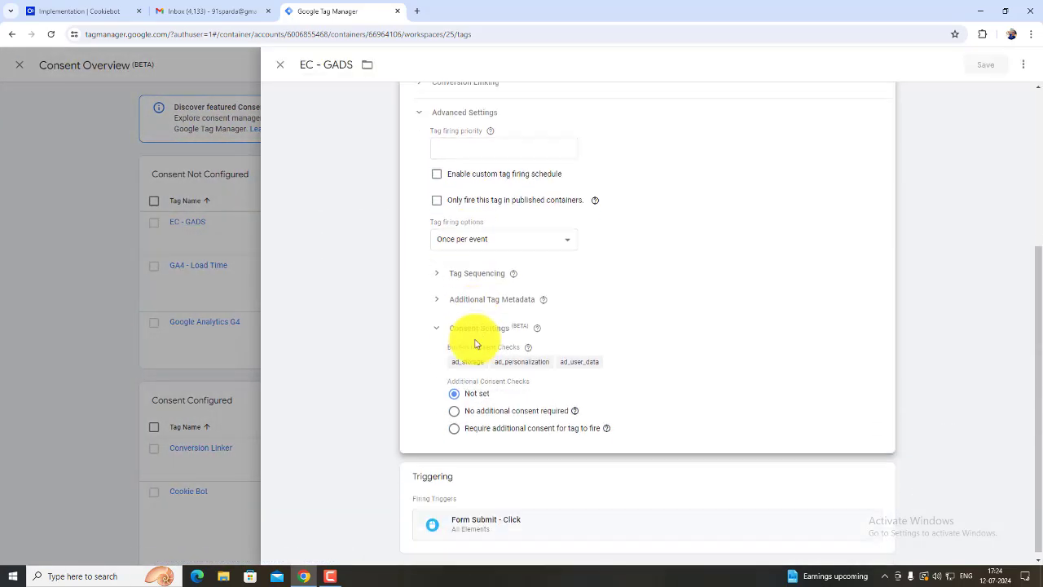
click(485, 406)
click(985, 65)
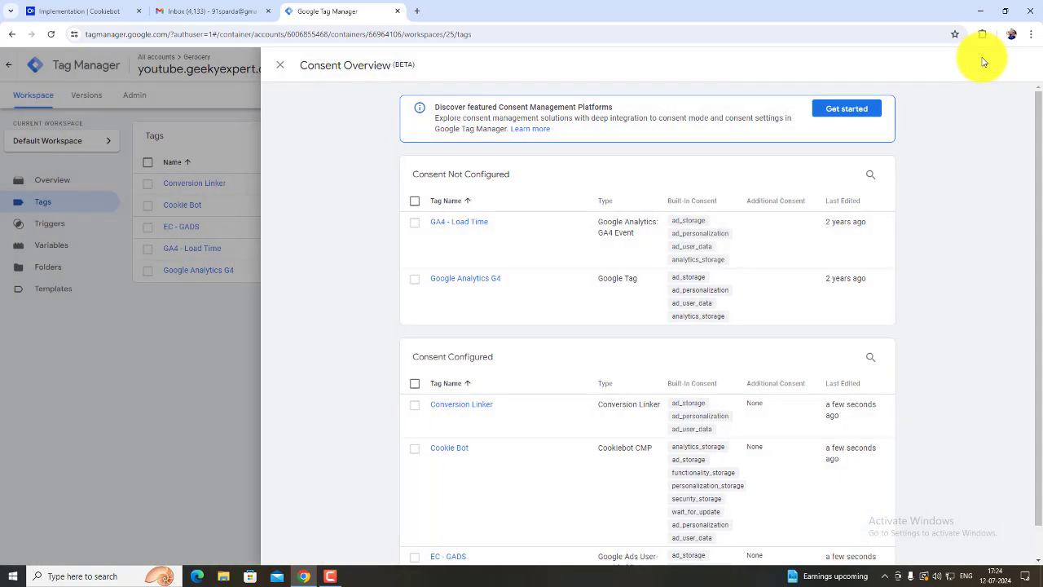
Step: Set the GA4 - Load Time tag's additional consent checks to "No additional consent required" and save it
click(471, 227)
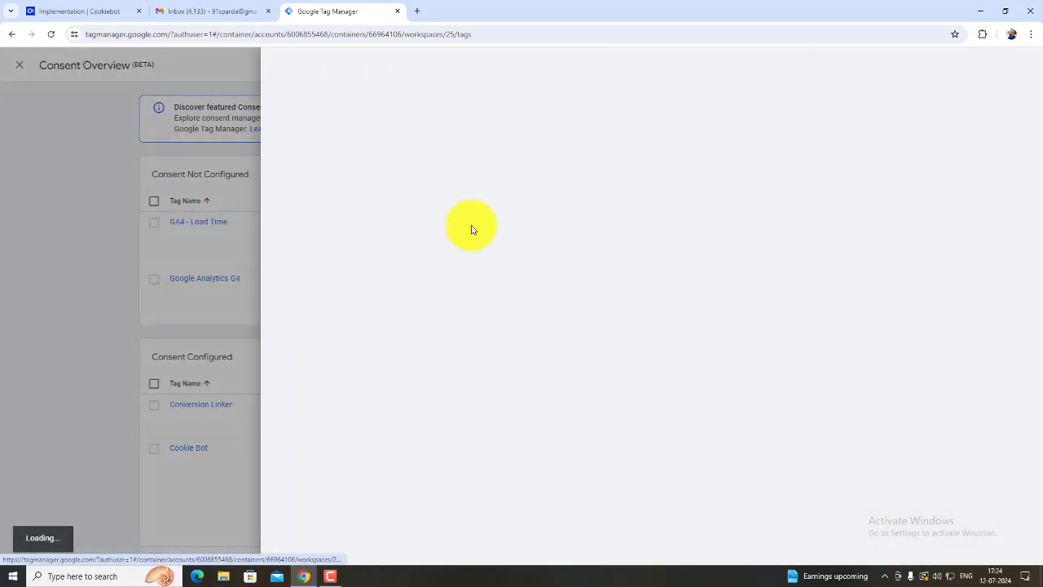
scroll(456, 419, down, 5)
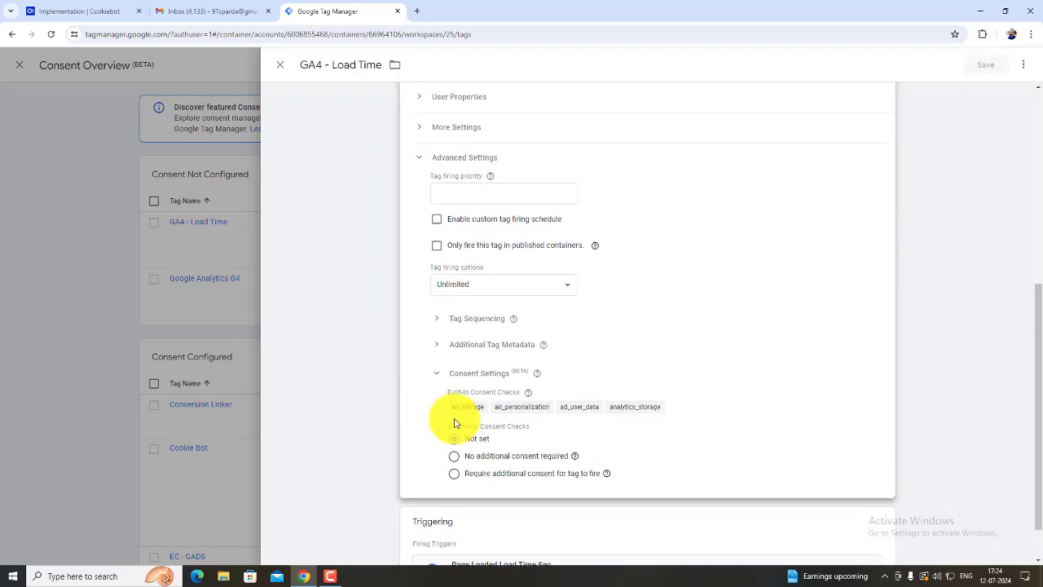
click(486, 408)
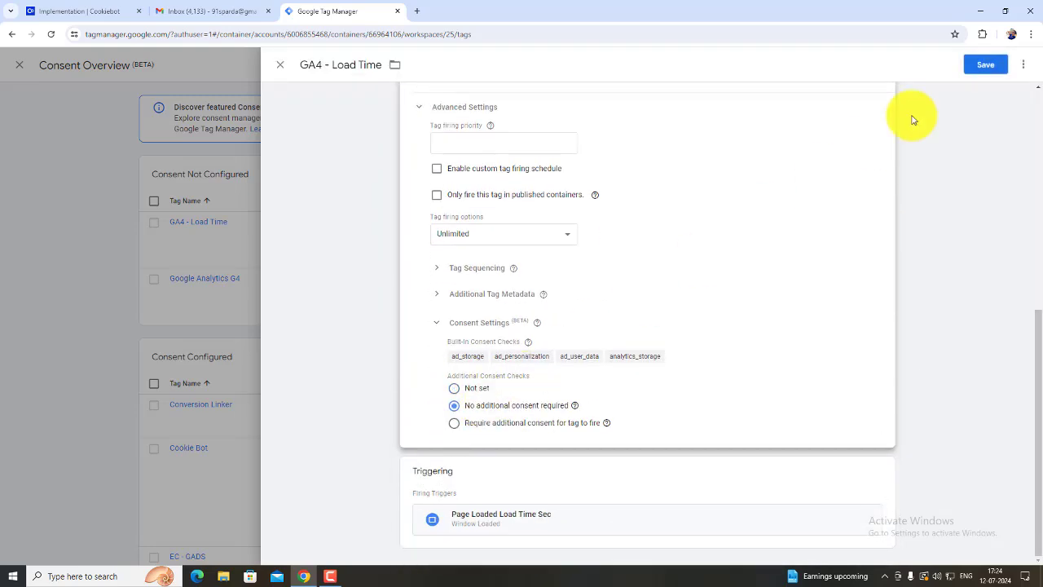
click(982, 66)
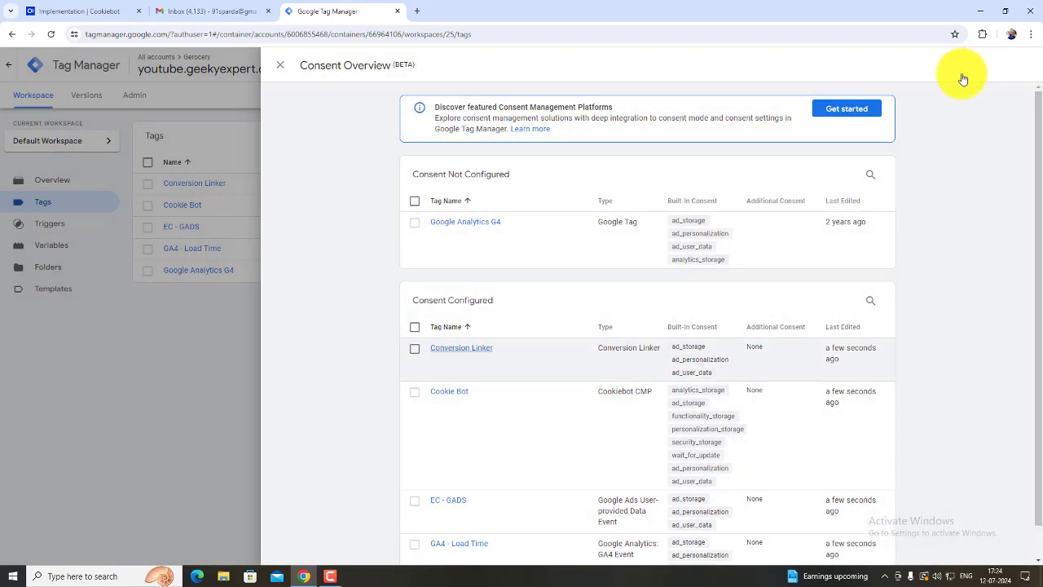
Step: Set the Google Analytics G4 tag's additional consent checks to "No additional consent required" and save it
click(476, 223)
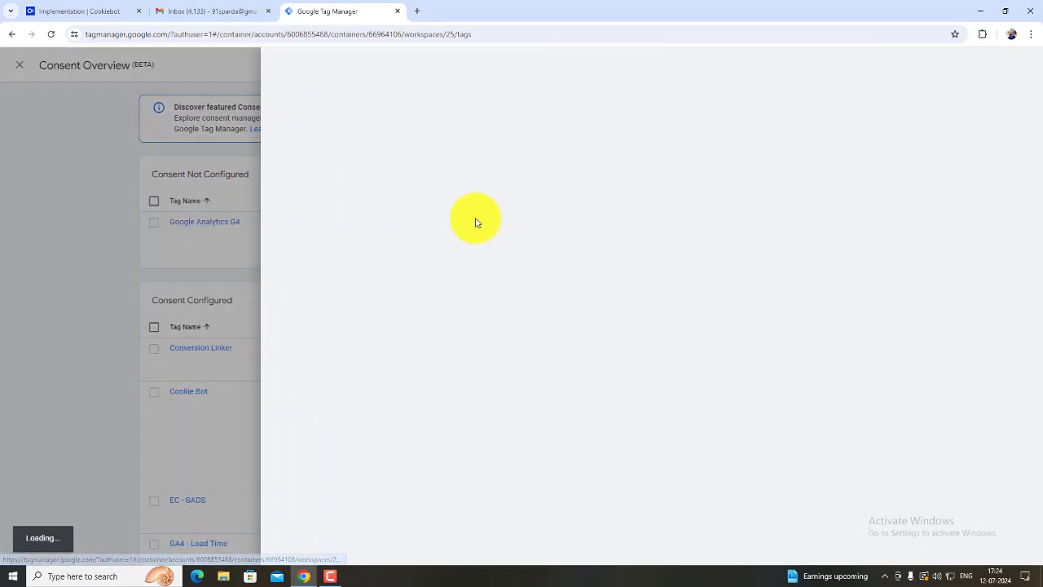
scroll(489, 285, down, 2)
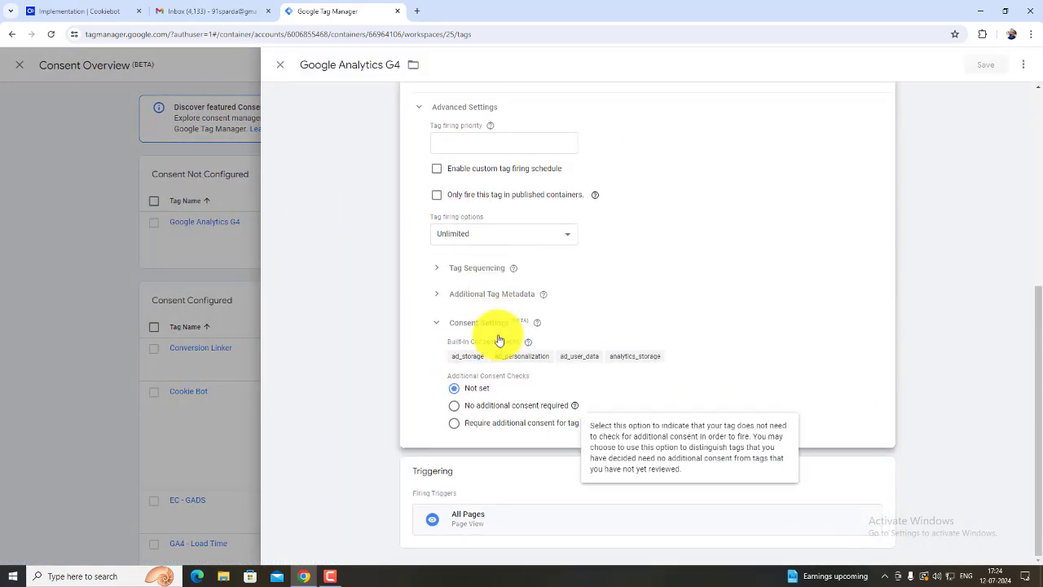
click(514, 407)
click(990, 66)
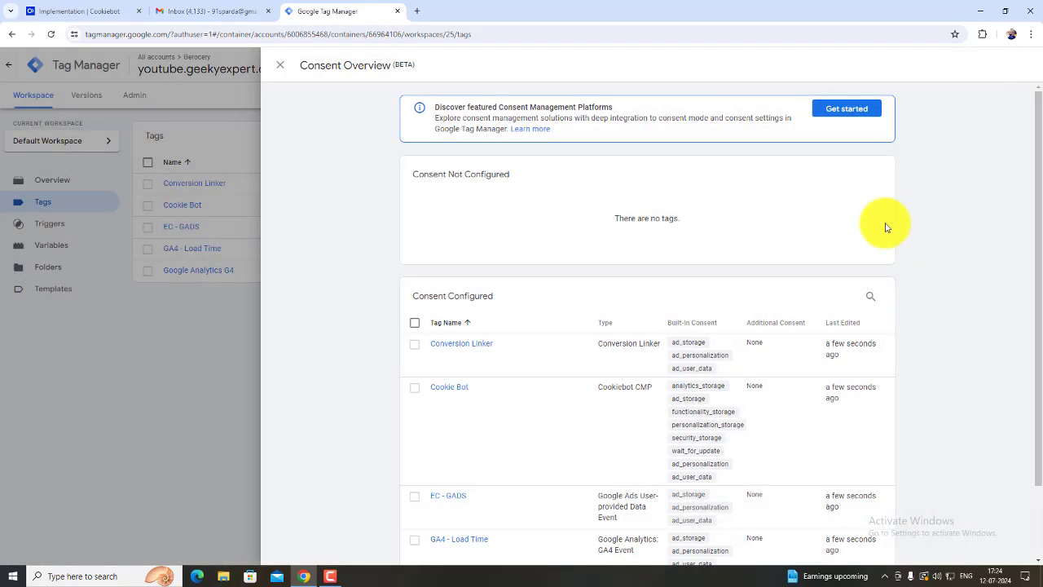
Step: Try requiring analytics_storage as additional consent for the GA4 - Load Time tag to fire
scroll(425, 220, down, 1)
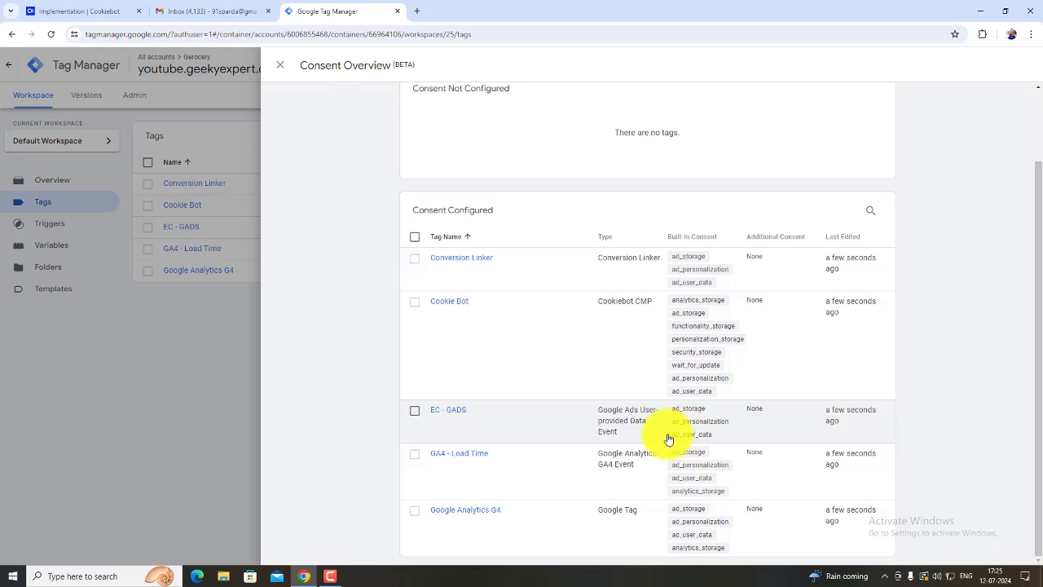
click(443, 457)
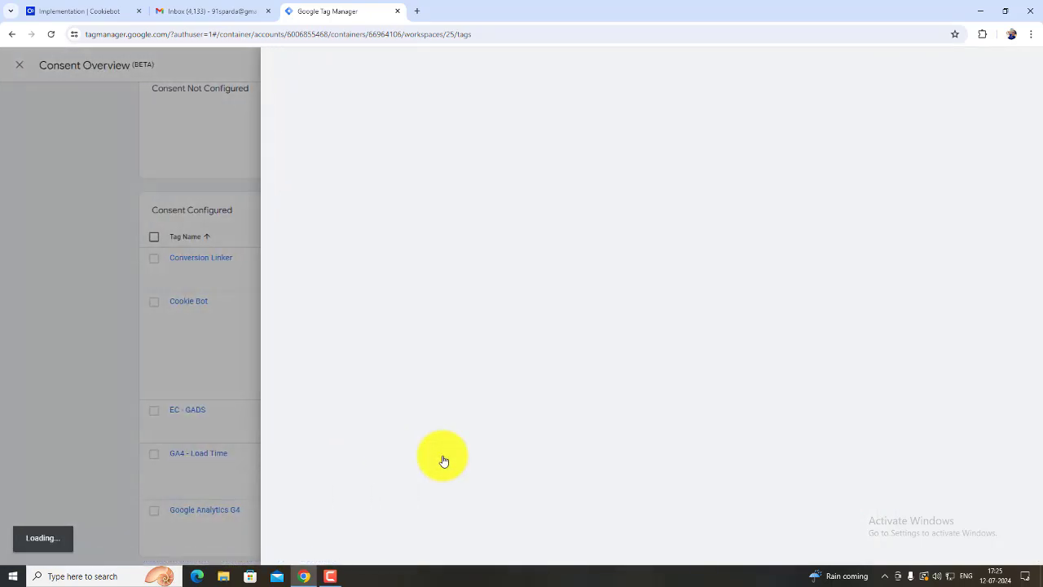
scroll(443, 460, down, 5)
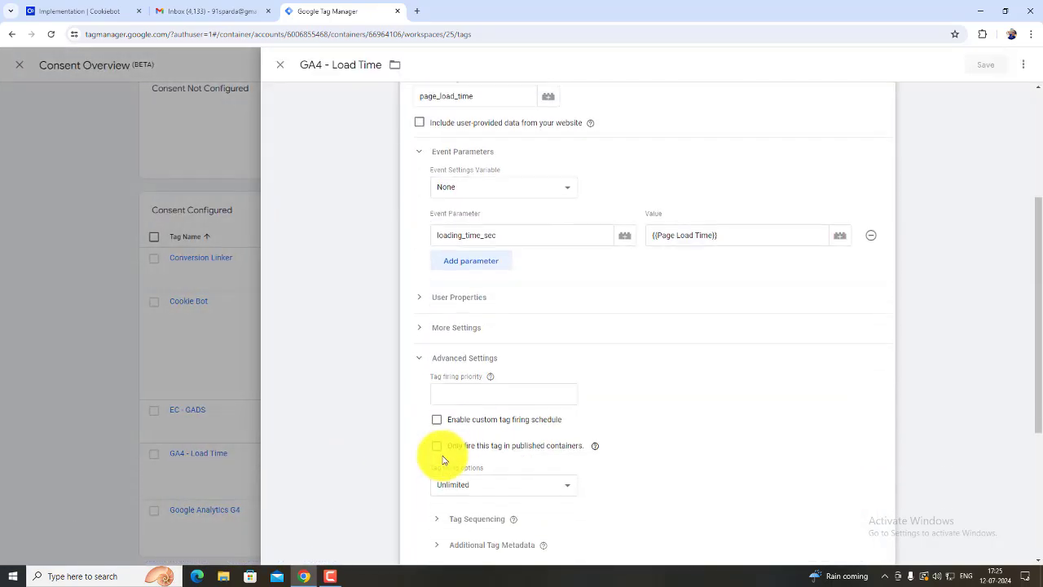
scroll(443, 460, down, 3)
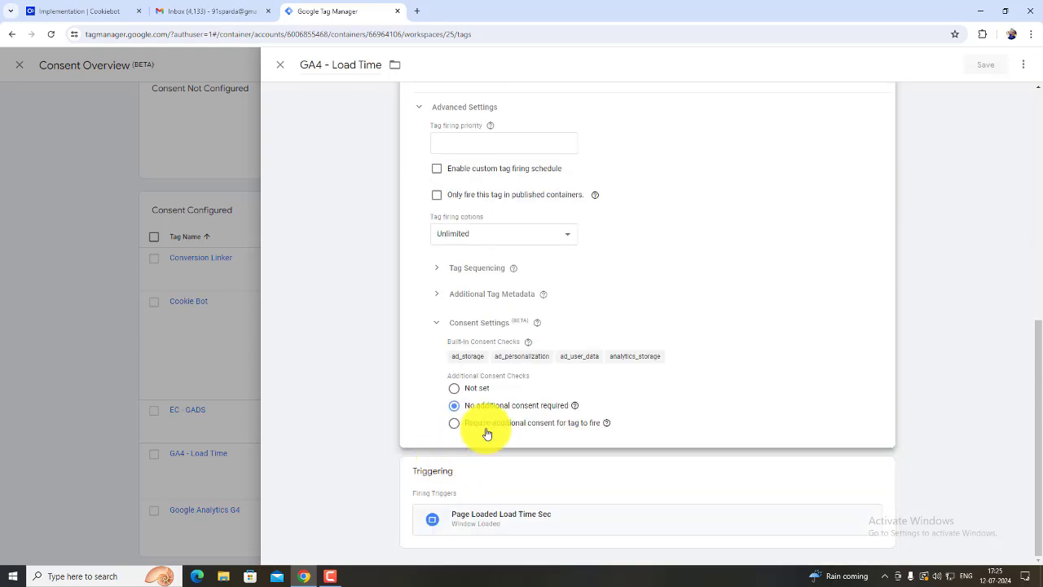
click(636, 336)
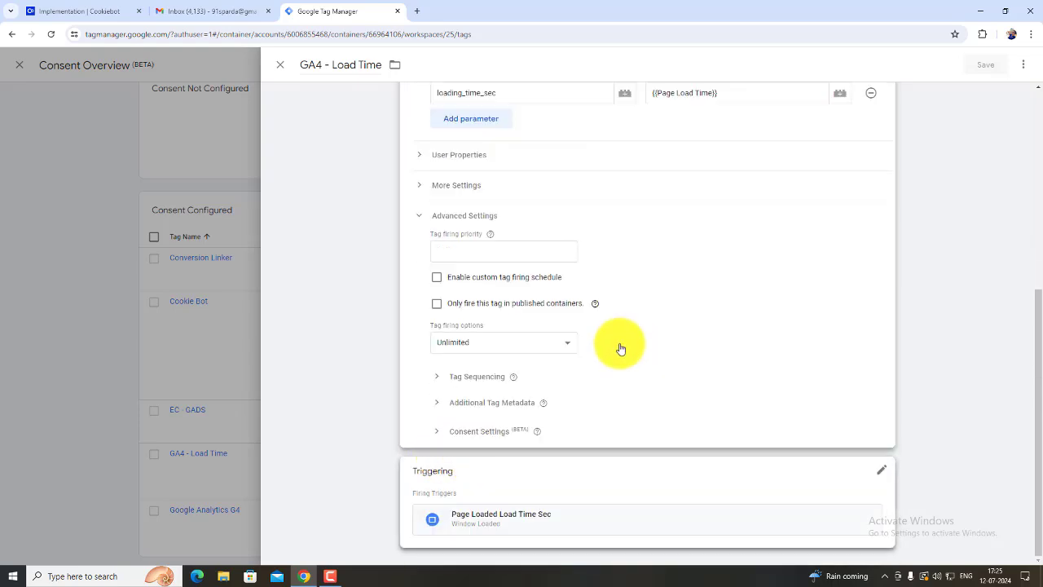
click(468, 430)
scroll(470, 432, down, 2)
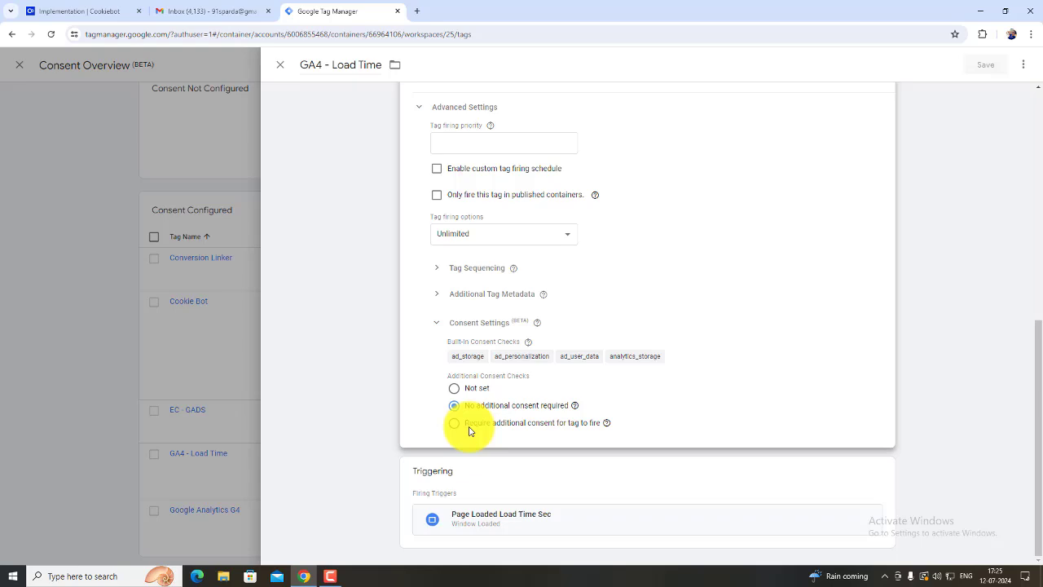
click(530, 423)
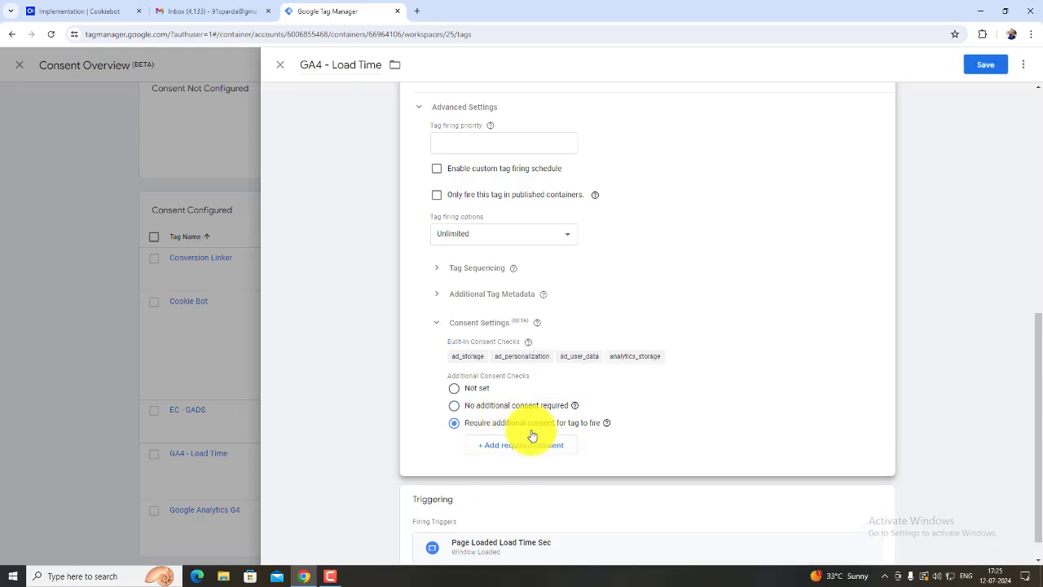
click(538, 449)
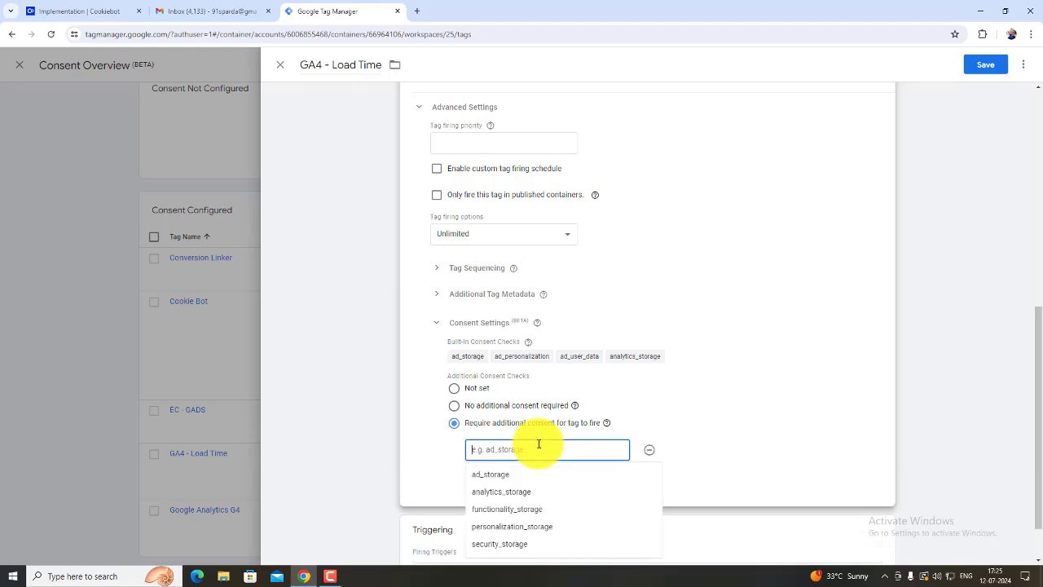
click(540, 491)
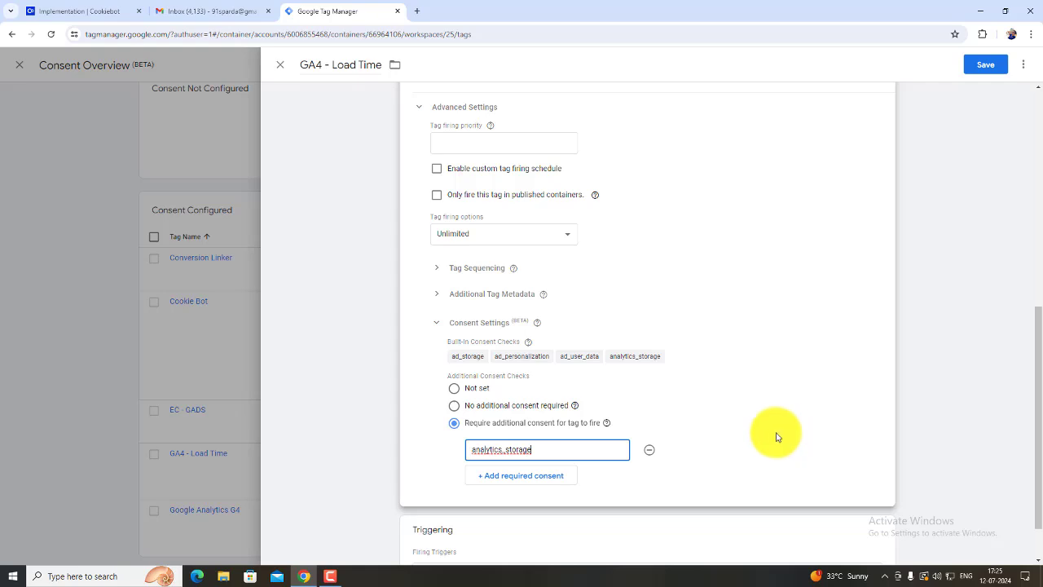
Step: Switch the GA4 - Load Time tag back to "No additional consent required" and leave it, discarding the unsaved changes
click(516, 412)
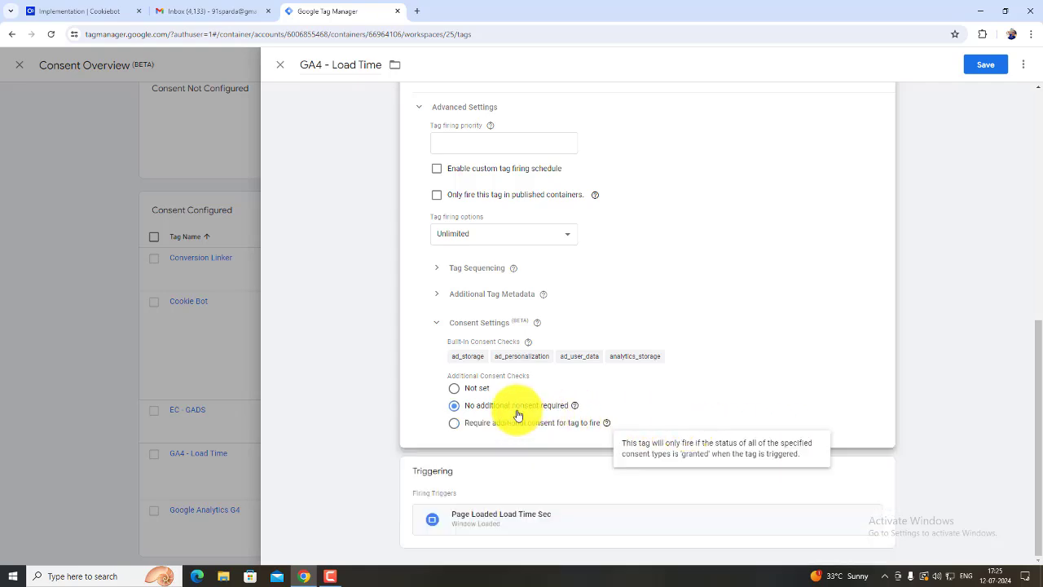
scroll(489, 367, up, 2)
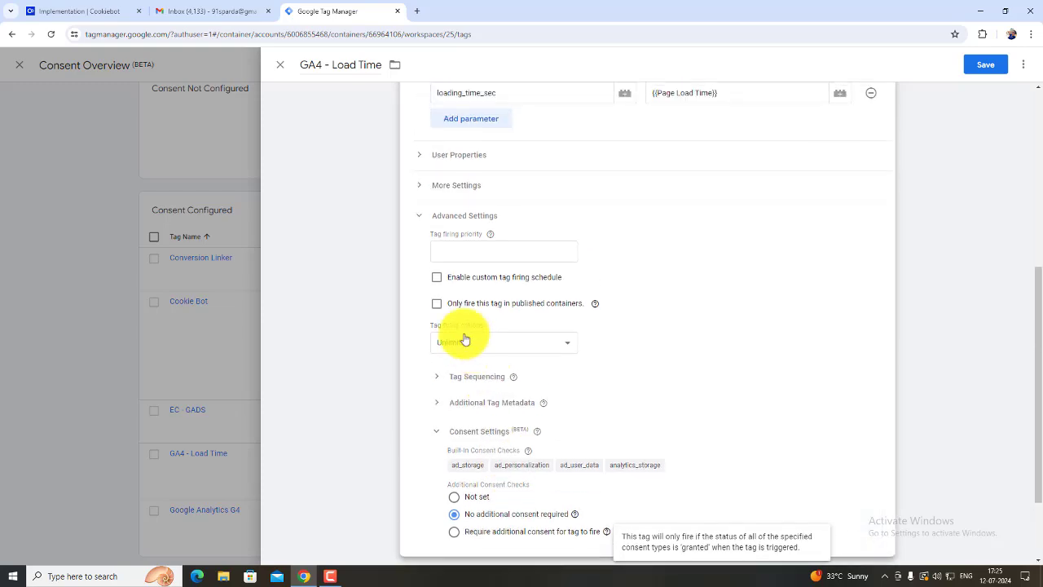
click(279, 65)
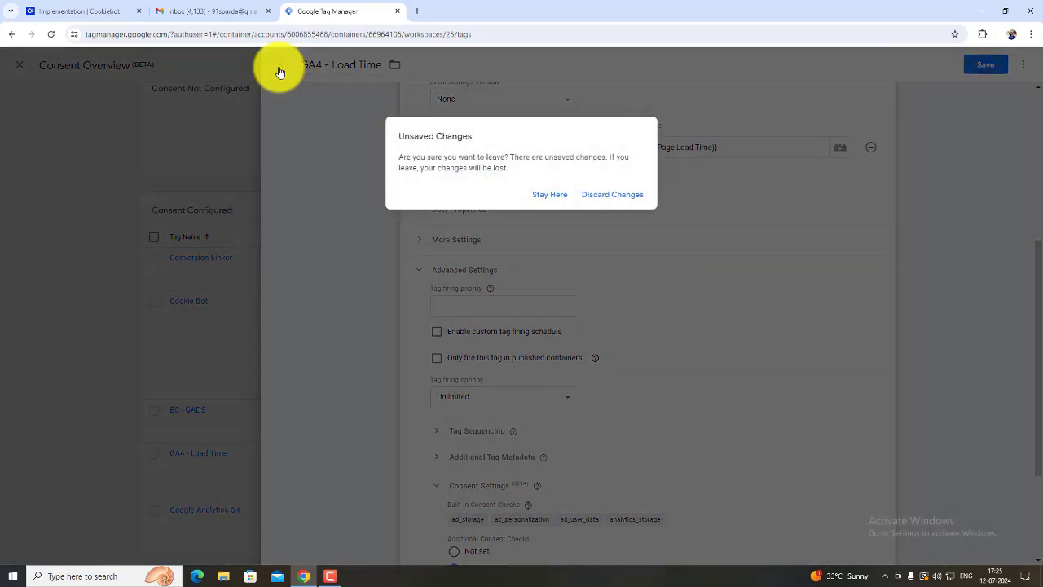
click(601, 196)
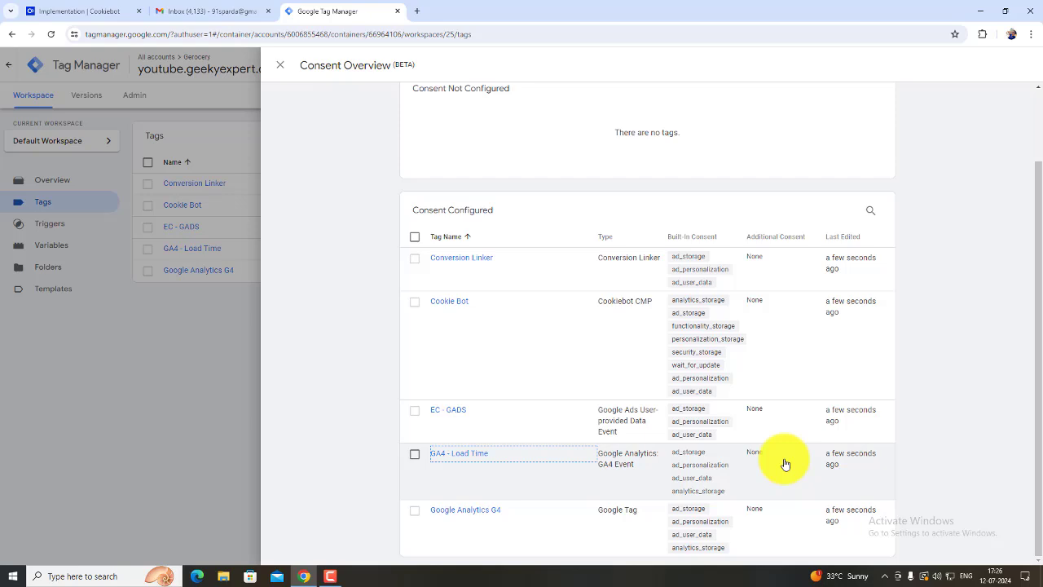
Step: Require analytics_storage as additional consent for the EC - GADS tag to fire and save the tag
click(444, 420)
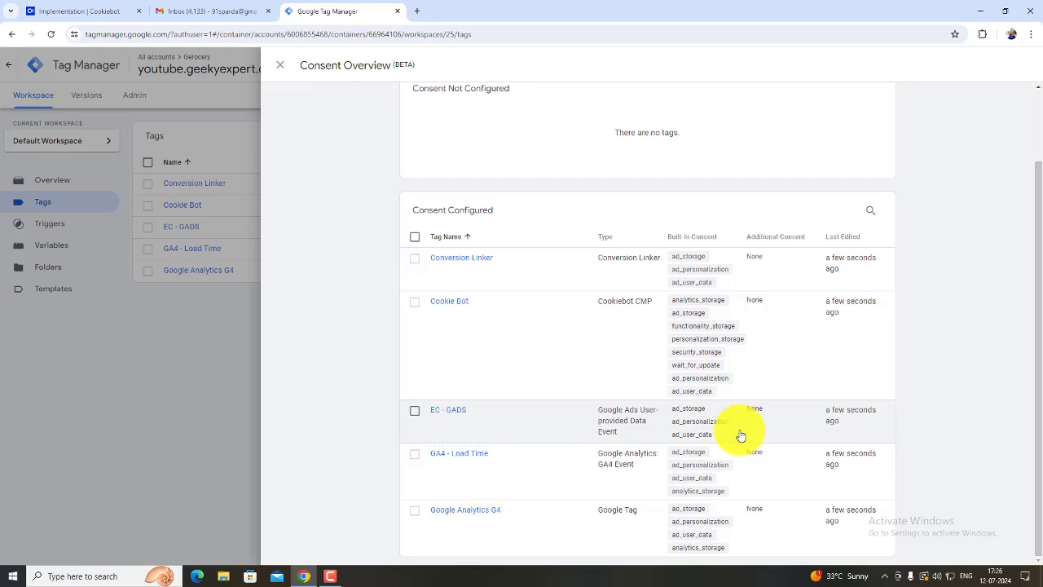
click(449, 412)
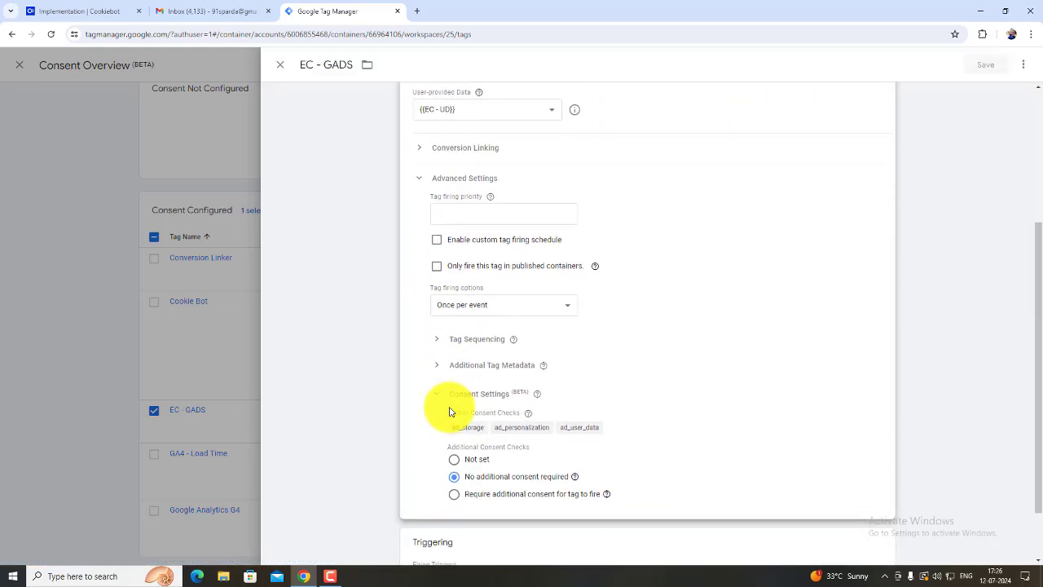
click(457, 441)
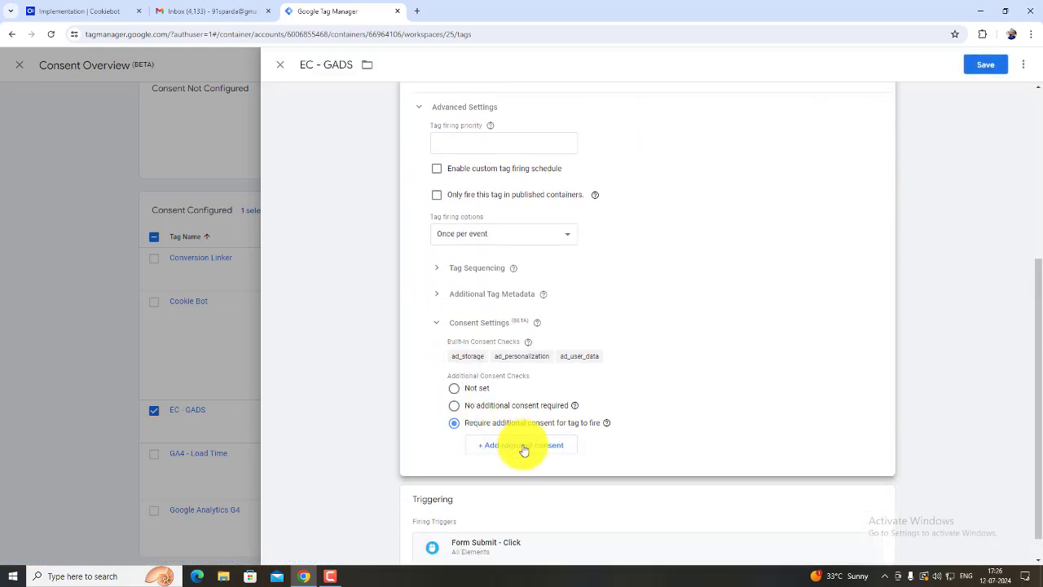
click(525, 450)
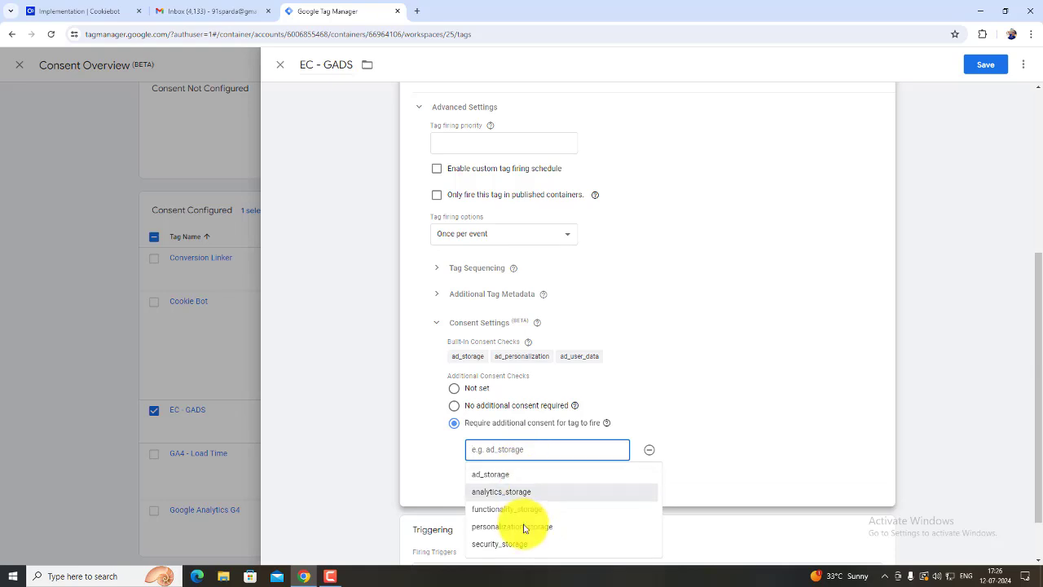
click(504, 491)
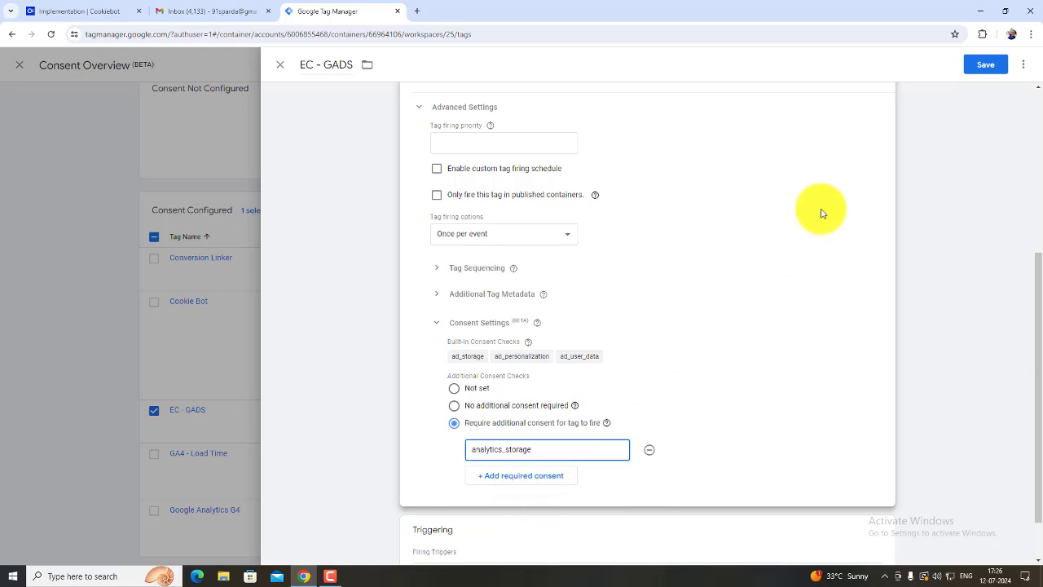
click(973, 64)
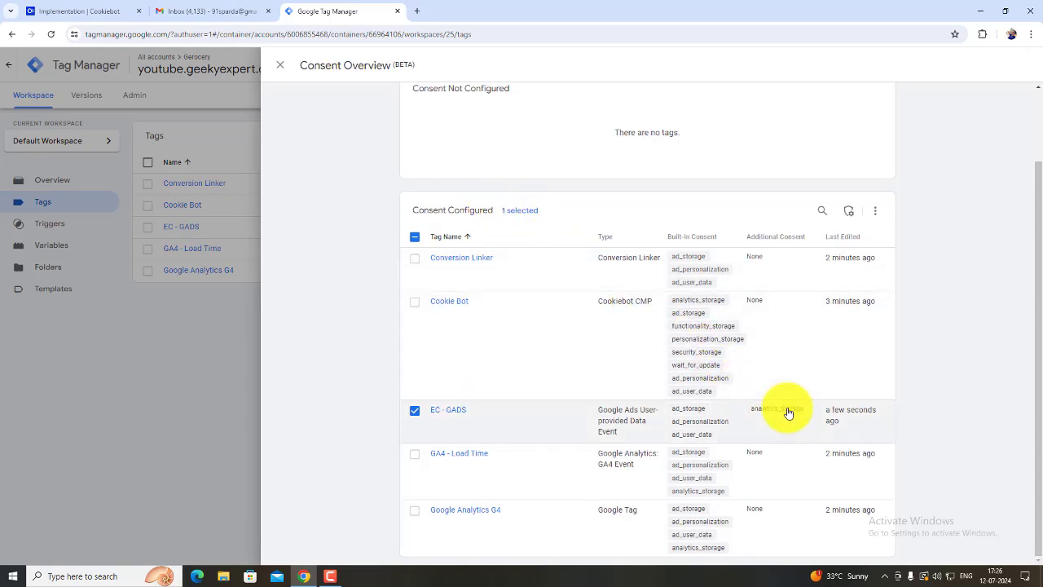
Step: Return the EC - GADS tag's additional consent checks to "No additional consent required" and save it
click(454, 413)
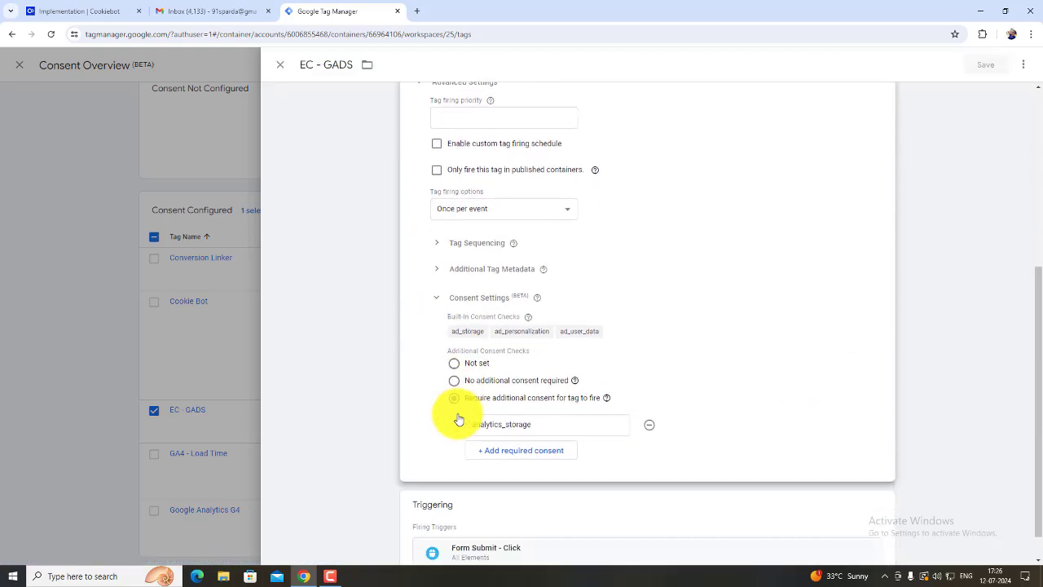
click(506, 350)
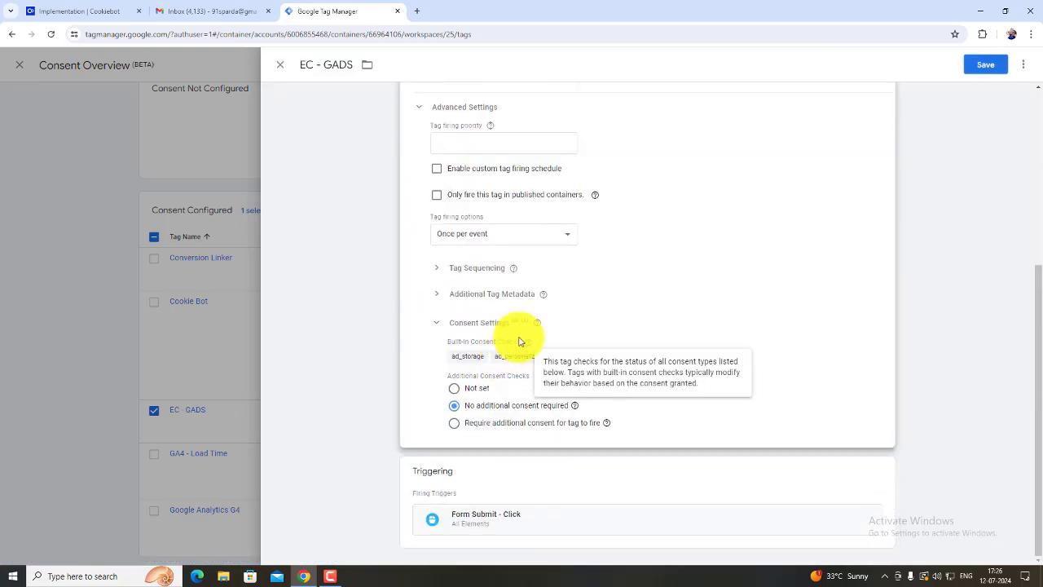
click(990, 64)
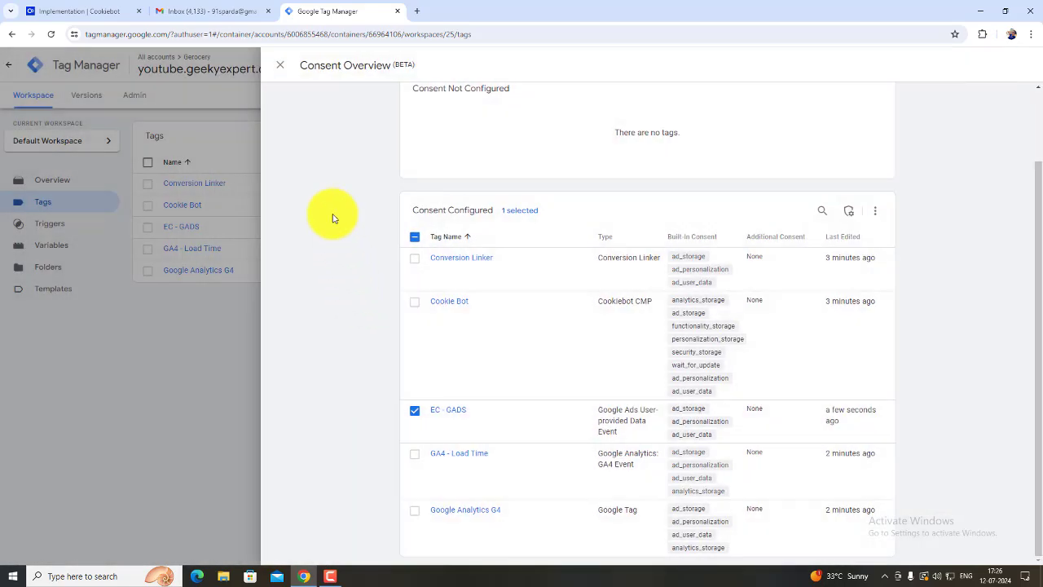
Step: Close the consent overview and publish the workspace changes to the Live environment without a version name or description
click(281, 65)
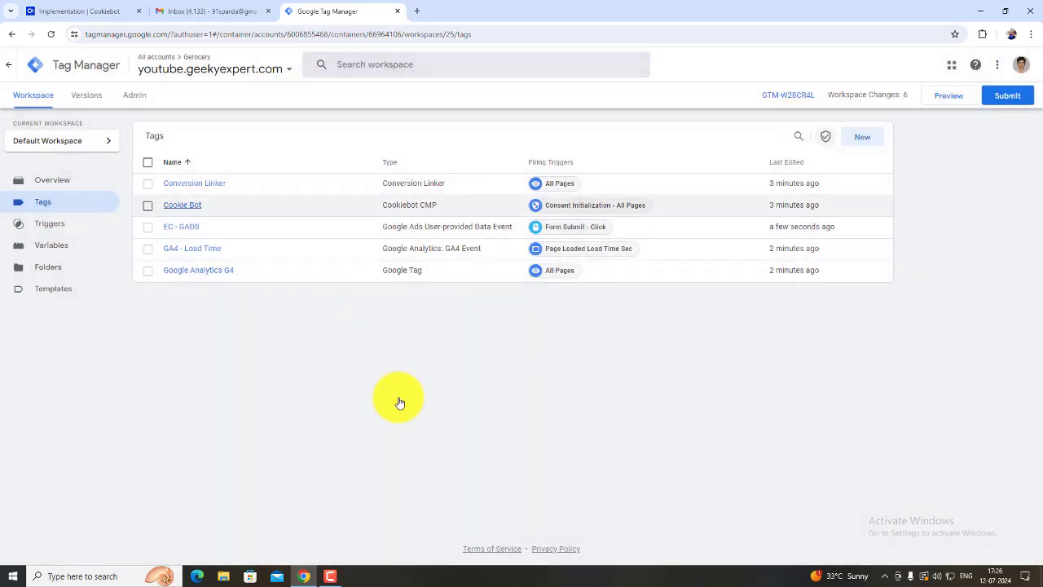
click(1007, 96)
click(1003, 65)
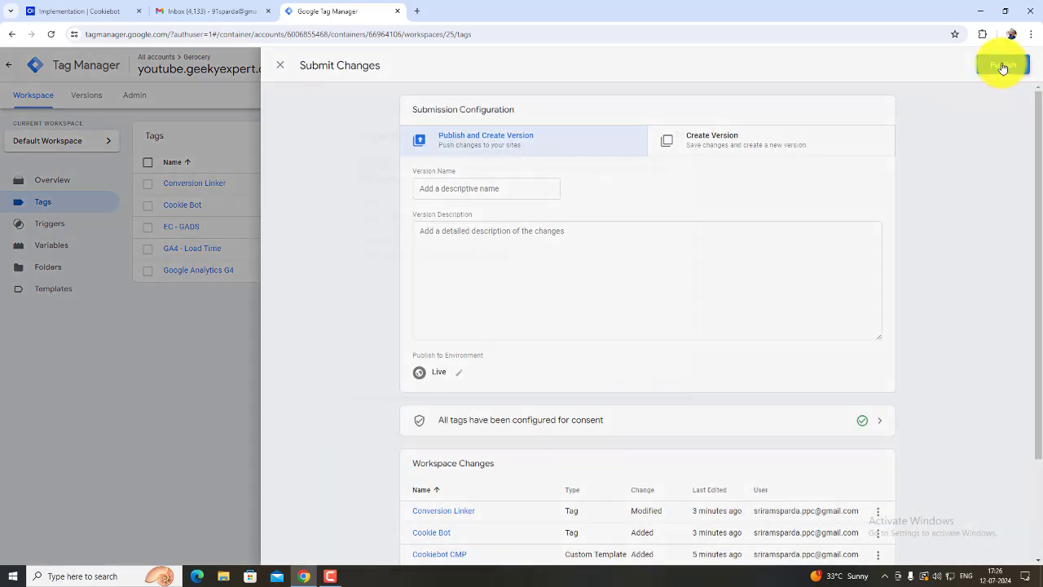
click(660, 387)
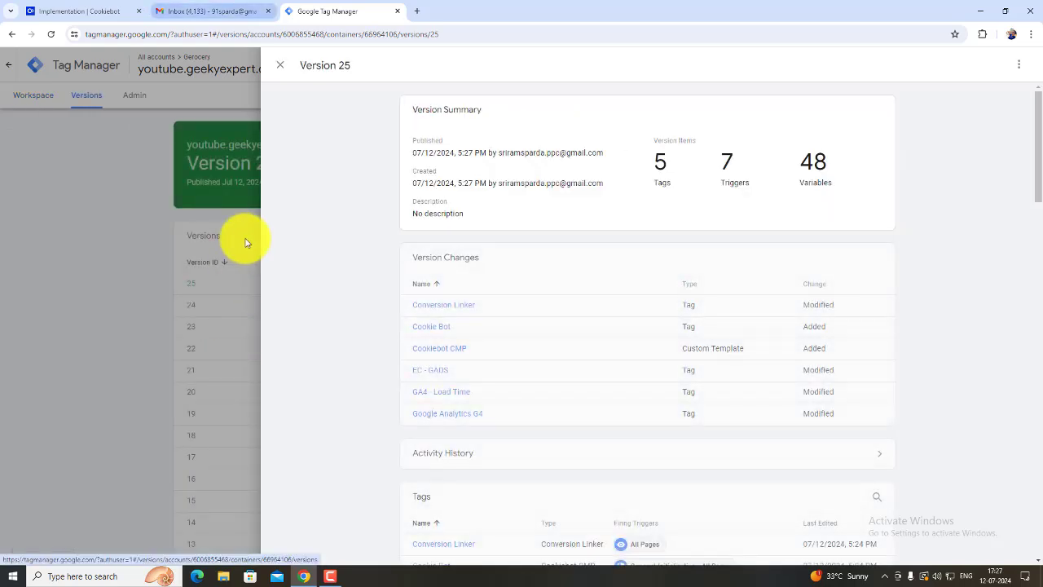
click(280, 65)
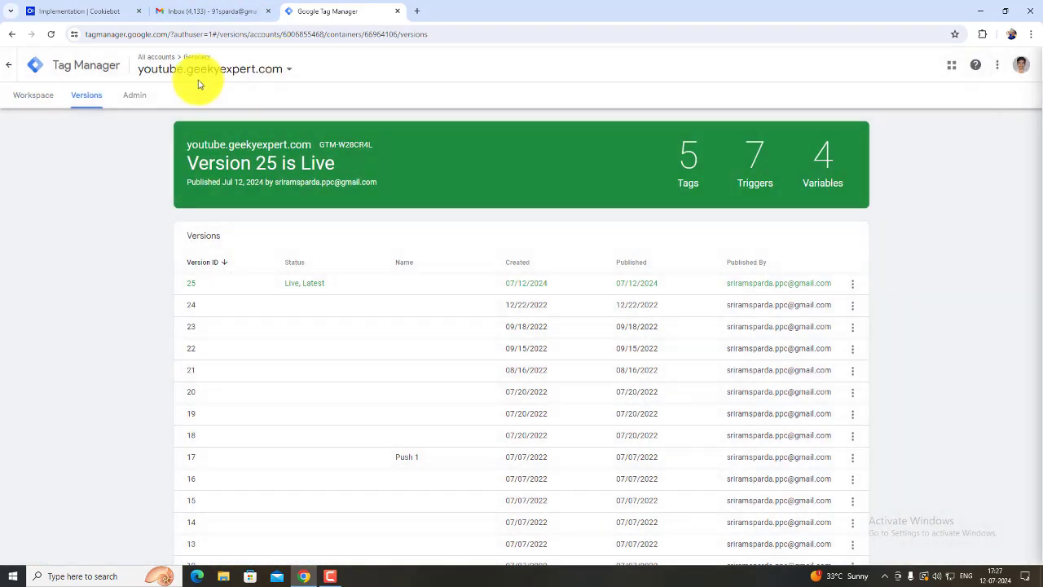
click(22, 95)
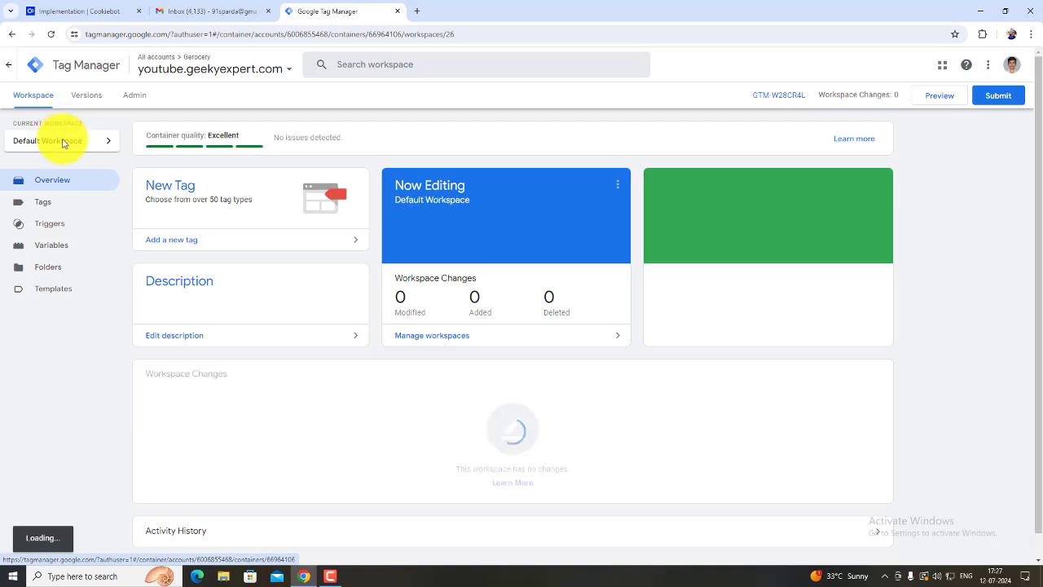
click(61, 202)
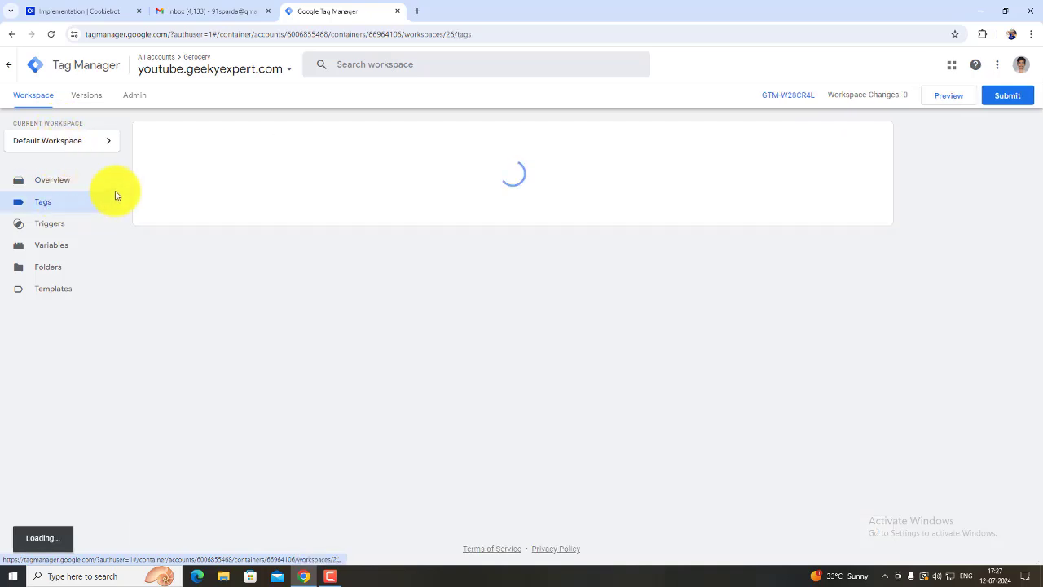
click(973, 102)
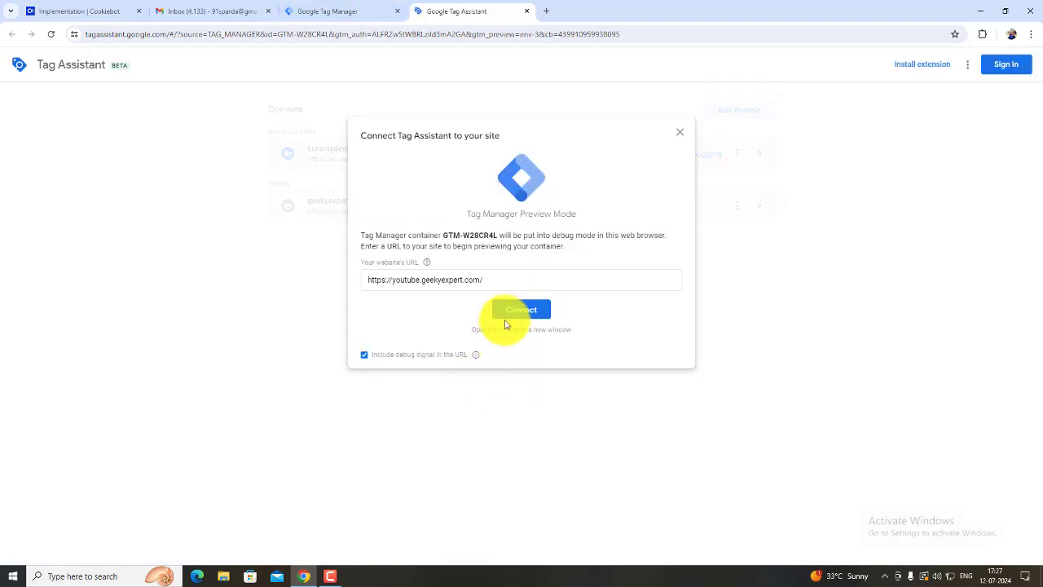
click(511, 310)
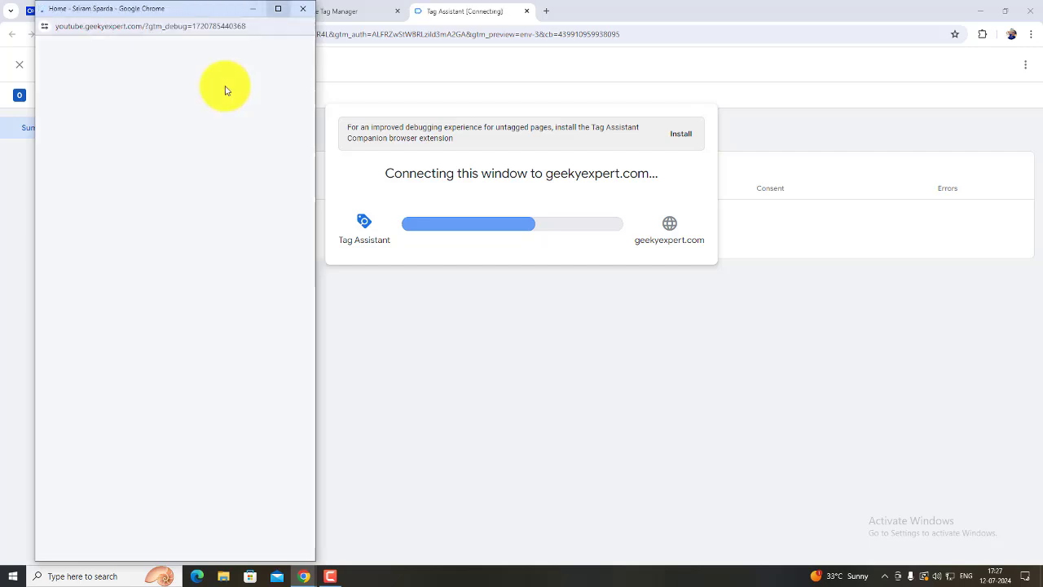
Step: Move the previewed site's window aside and view its cookie consent banner at full size before restoring the window beside Tag Assistant
drag(215, 12, 801, 58)
click(537, 296)
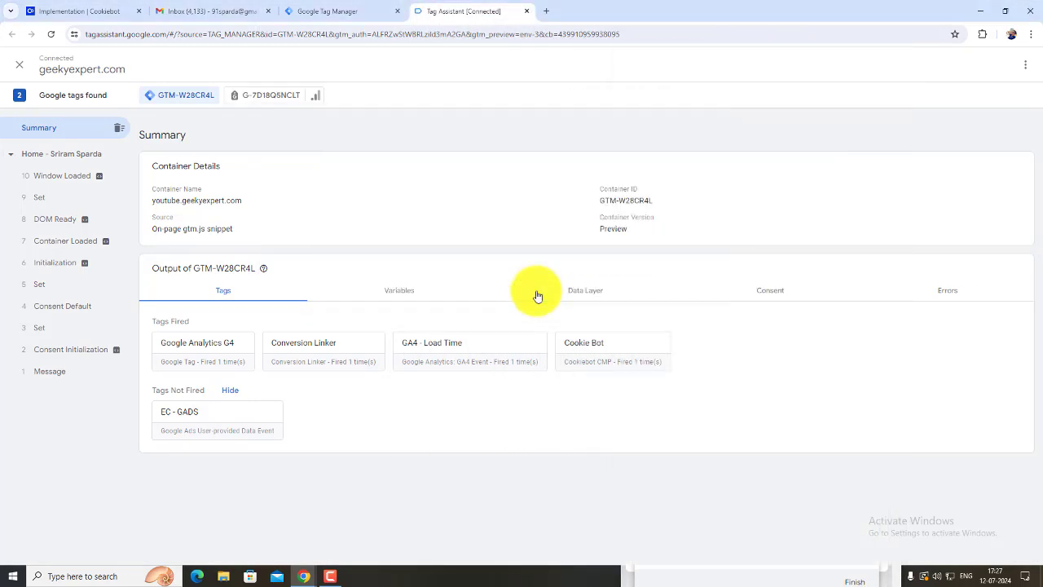
click(652, 583)
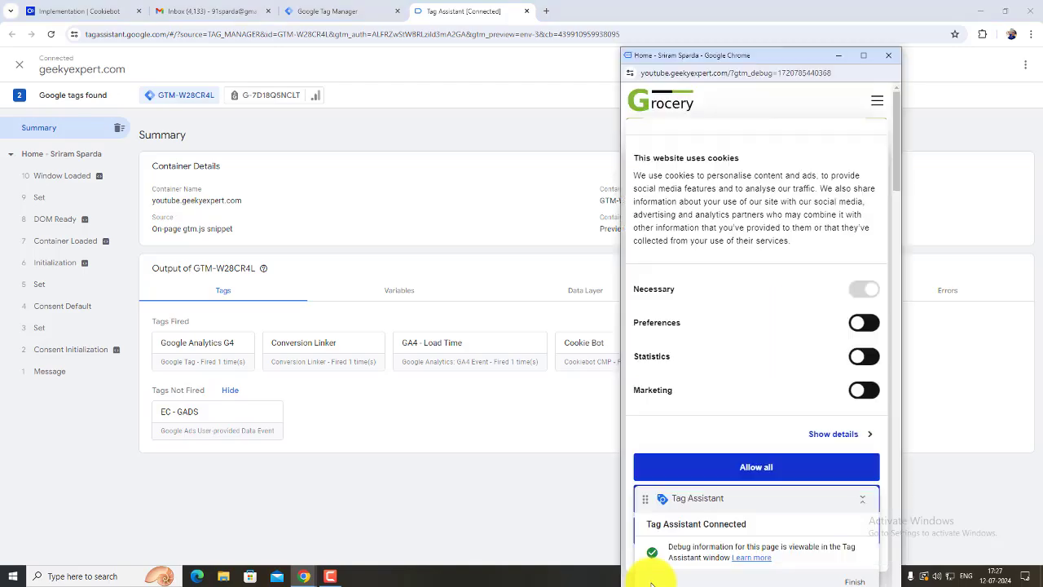
click(863, 55)
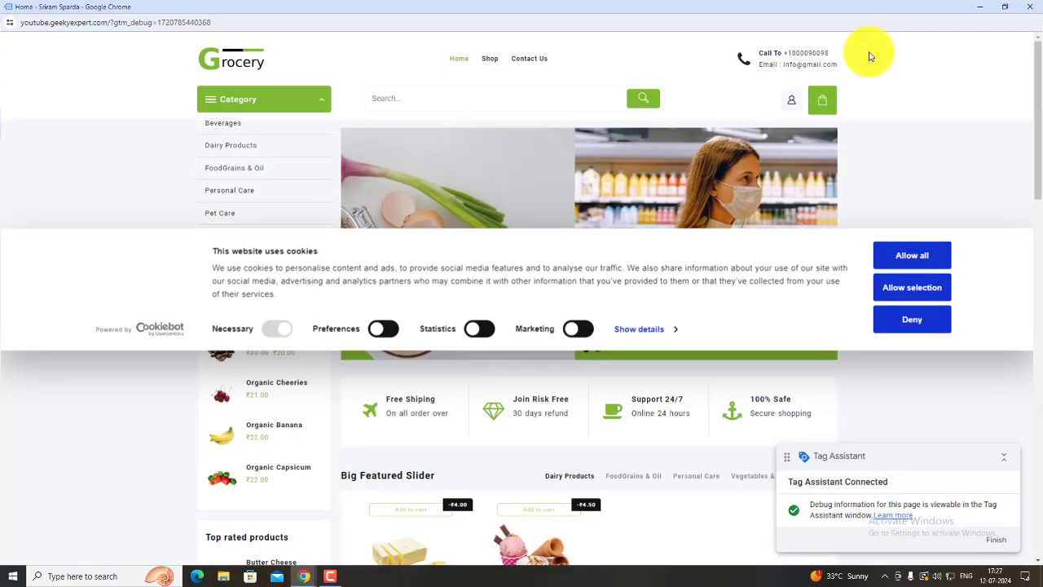
drag(565, 9, 880, 95)
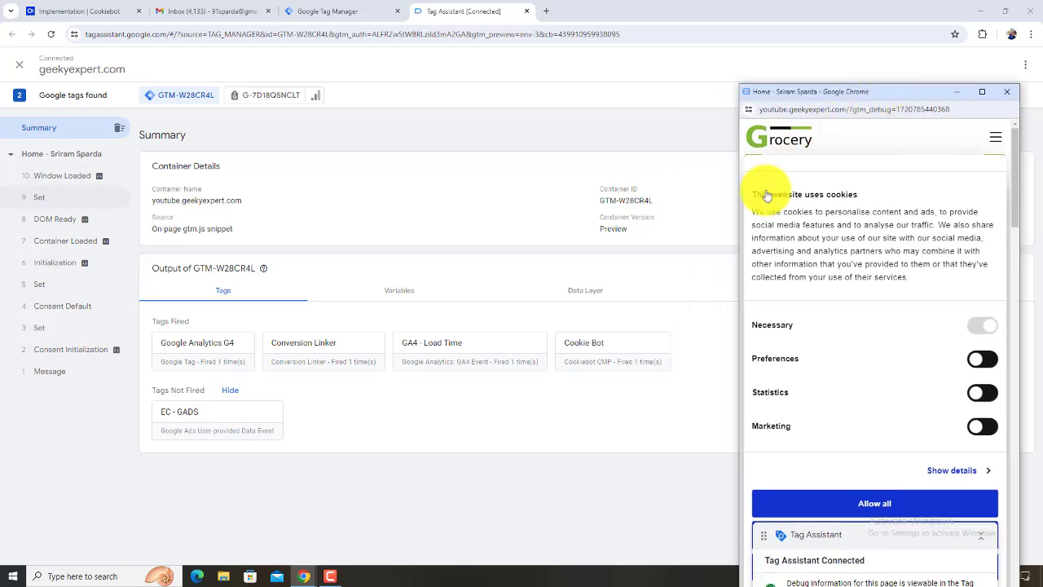
Step: Inspect the fired Cookie Bot tag's details and the Cookie Consent State in the G-7D18Q5NCLT Page View hit
click(578, 353)
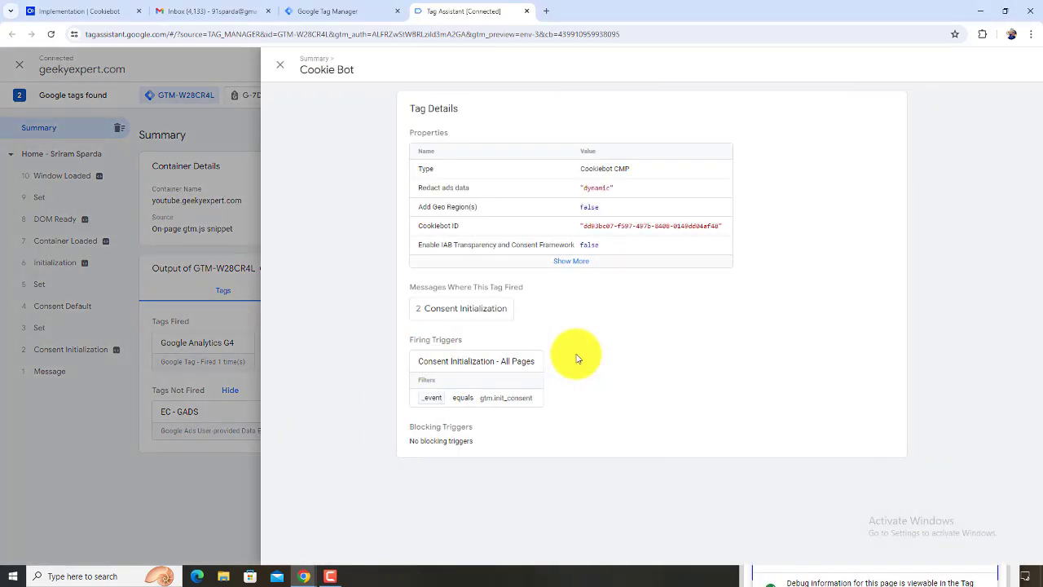
click(279, 64)
click(286, 93)
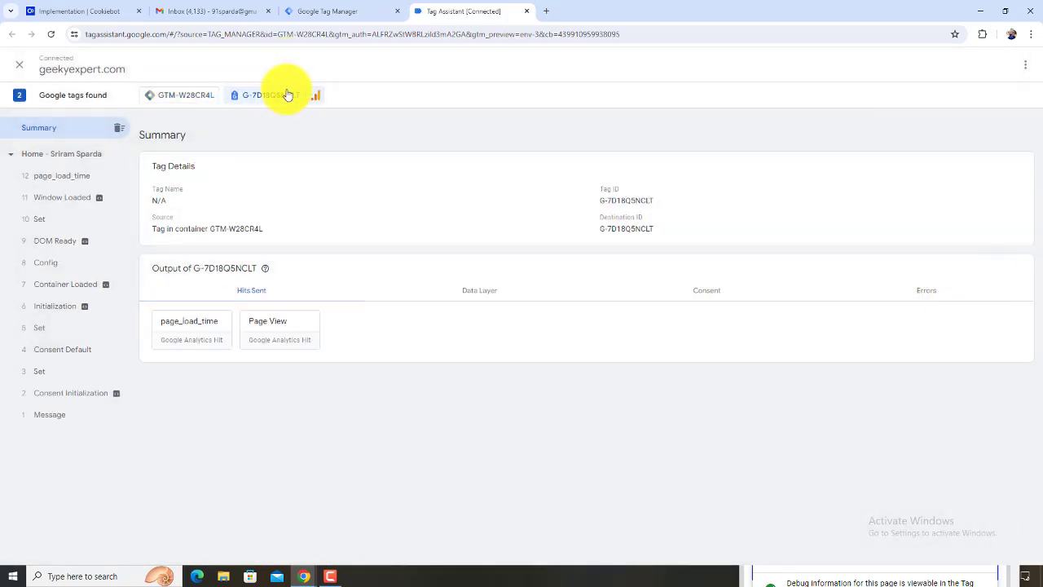
click(282, 327)
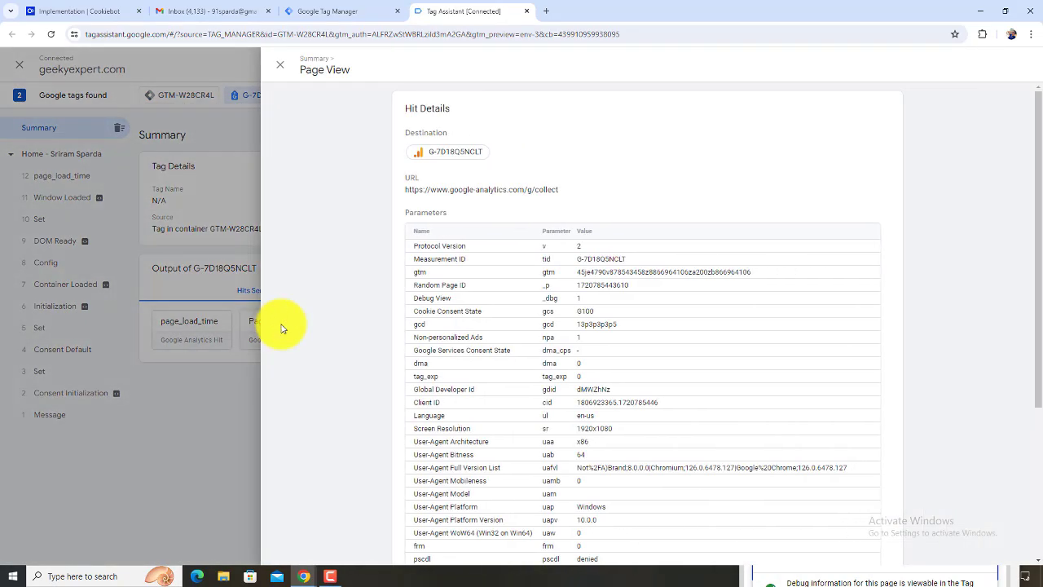
drag(576, 311, 595, 318)
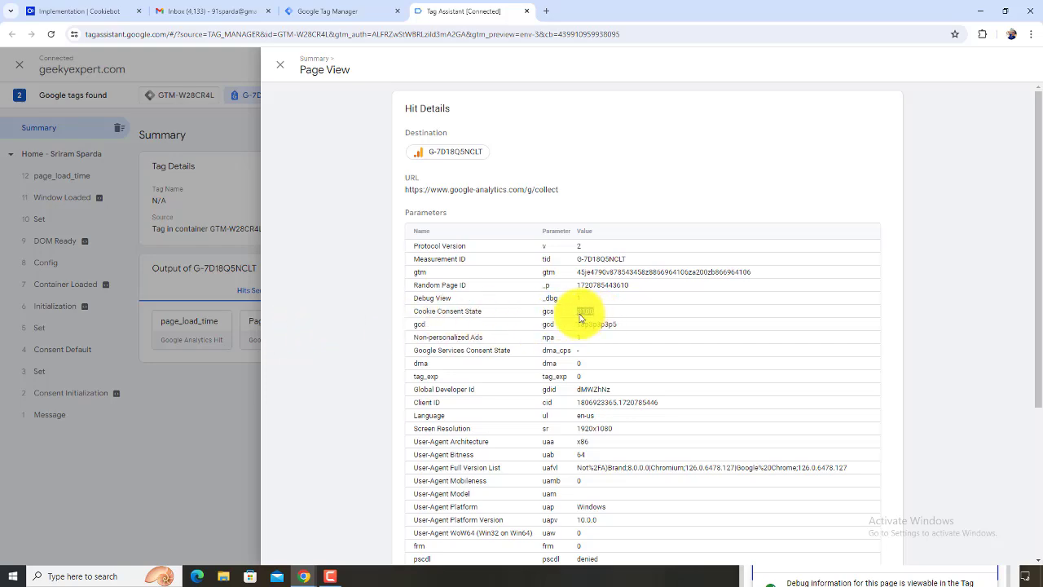
click(281, 66)
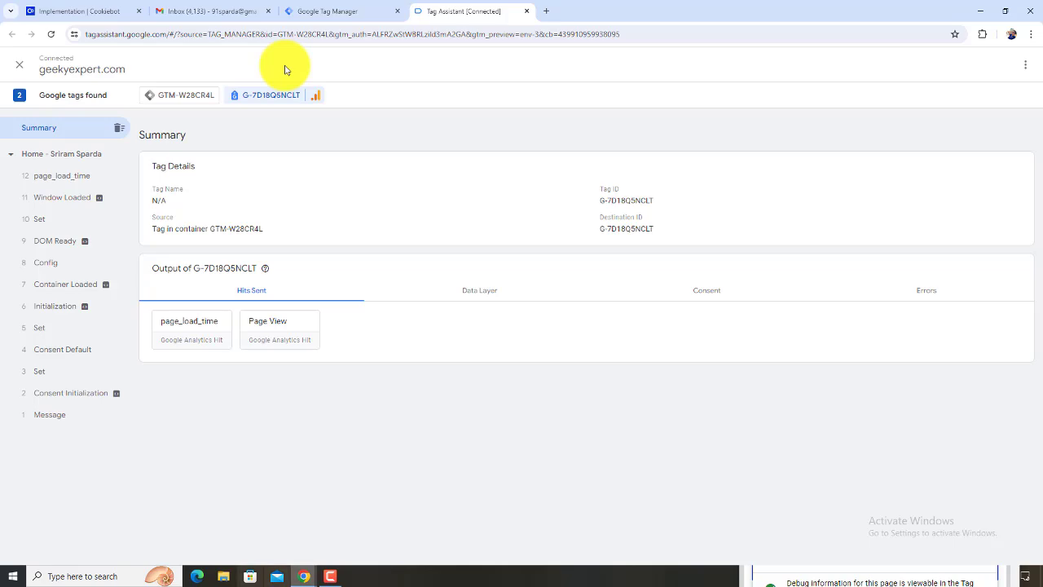
Step: Maximize the previewed site, collapse the Tag Assistant badge and move it clear of the cookie banner, and allow all cookies
click(787, 570)
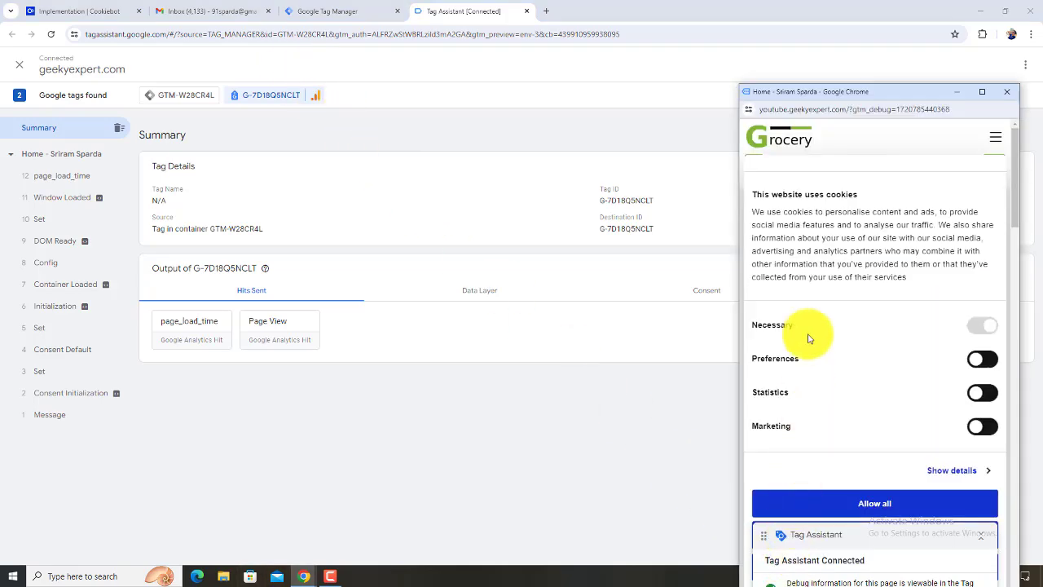
double_click(829, 91)
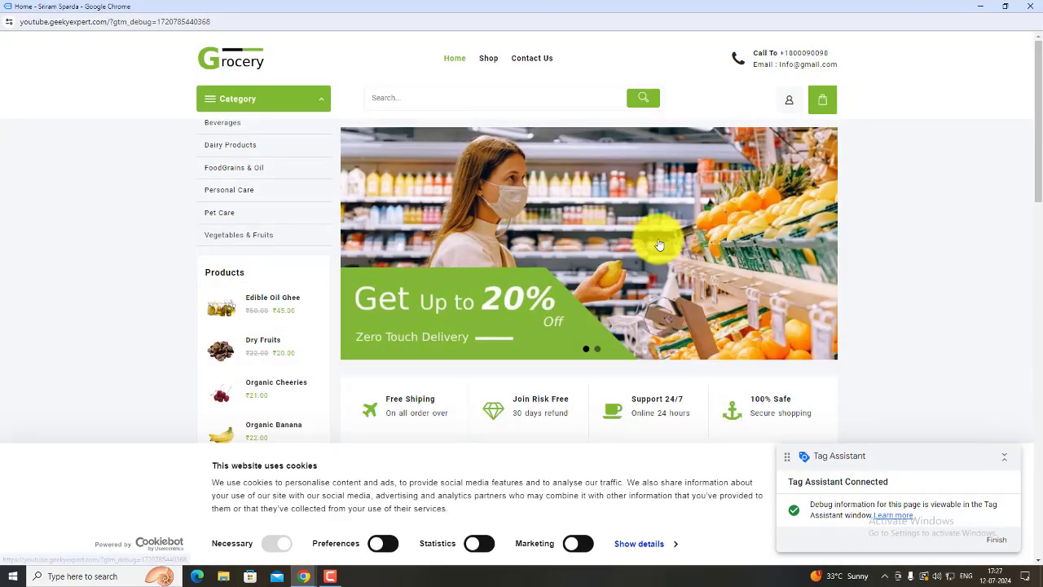
scroll(661, 244, down, 5)
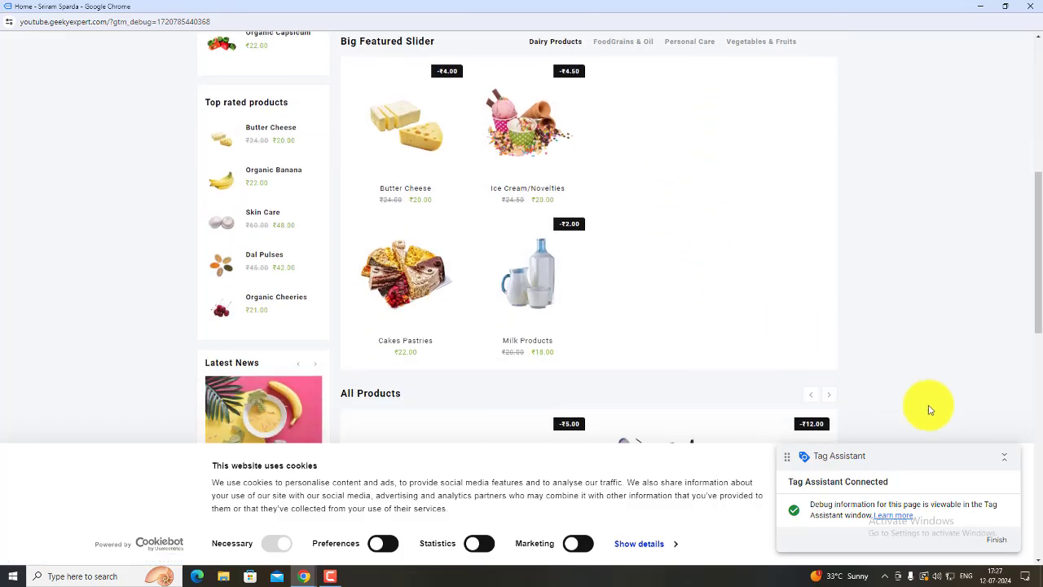
click(1004, 455)
drag(839, 454, 834, 299)
click(874, 468)
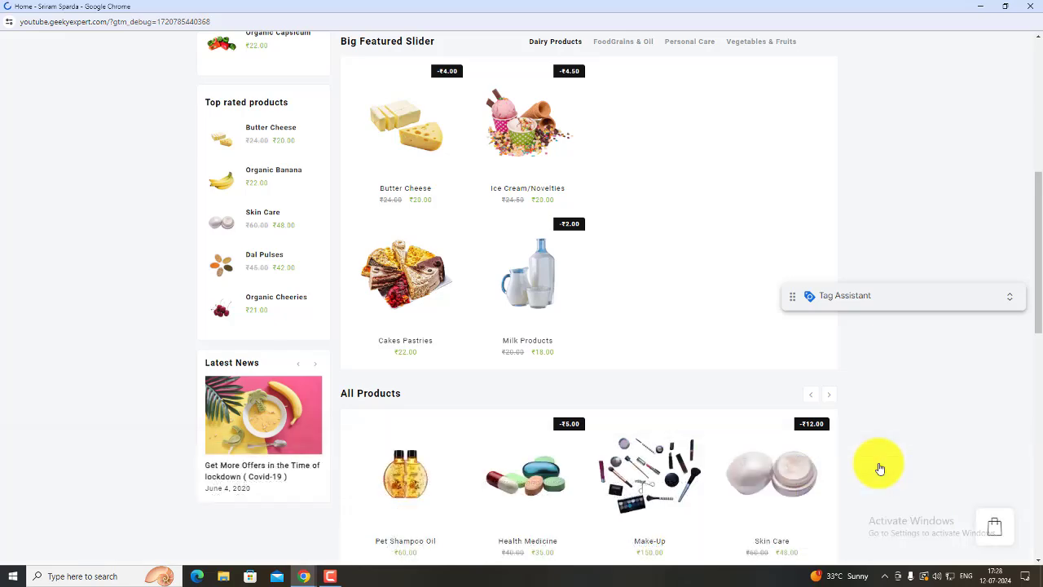
Step: Open the site's Dairy Products category page and switch back to Tag Assistant
scroll(880, 469, up, 5)
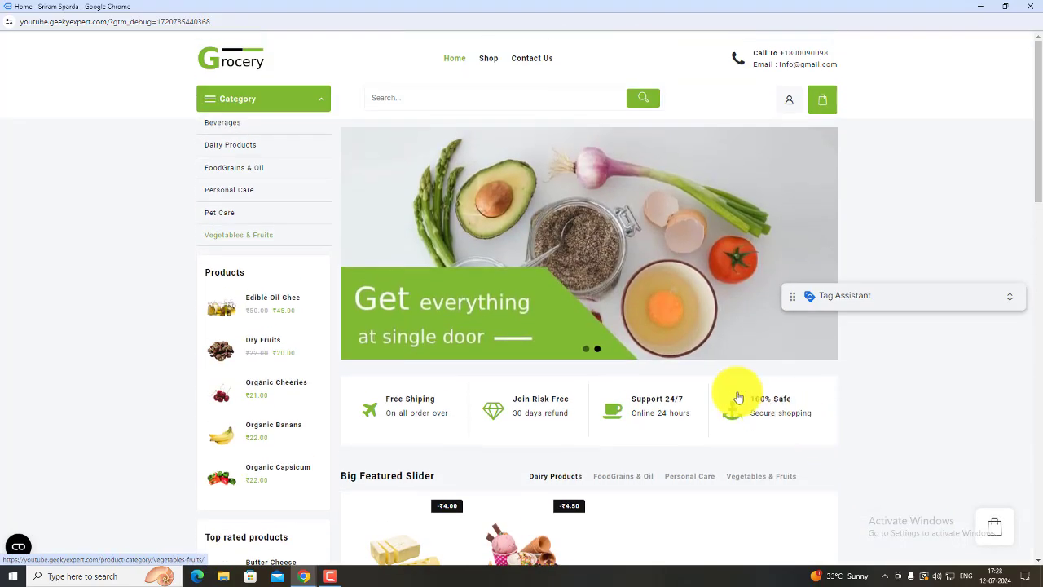
click(240, 145)
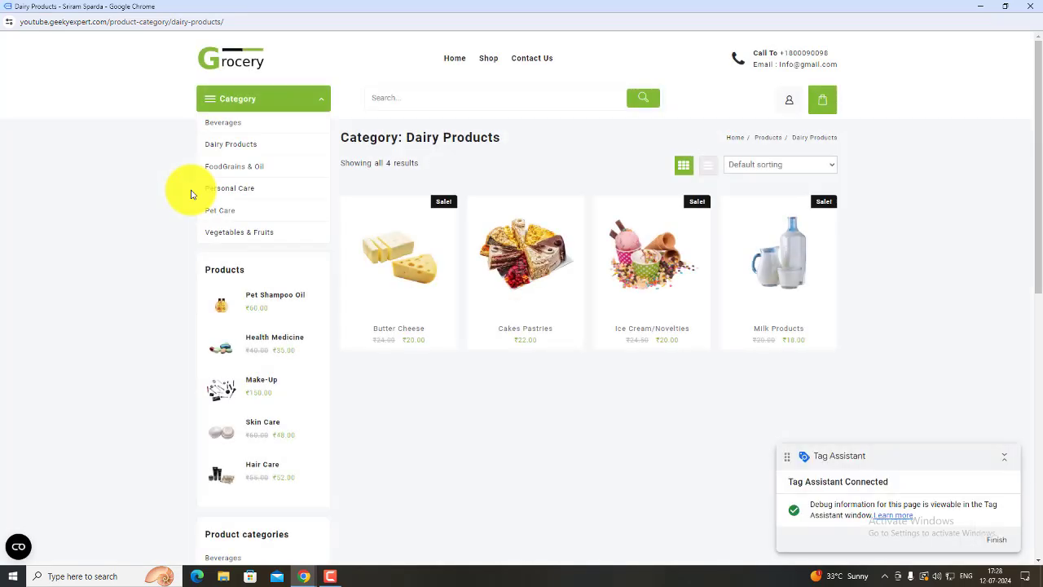
click(306, 575)
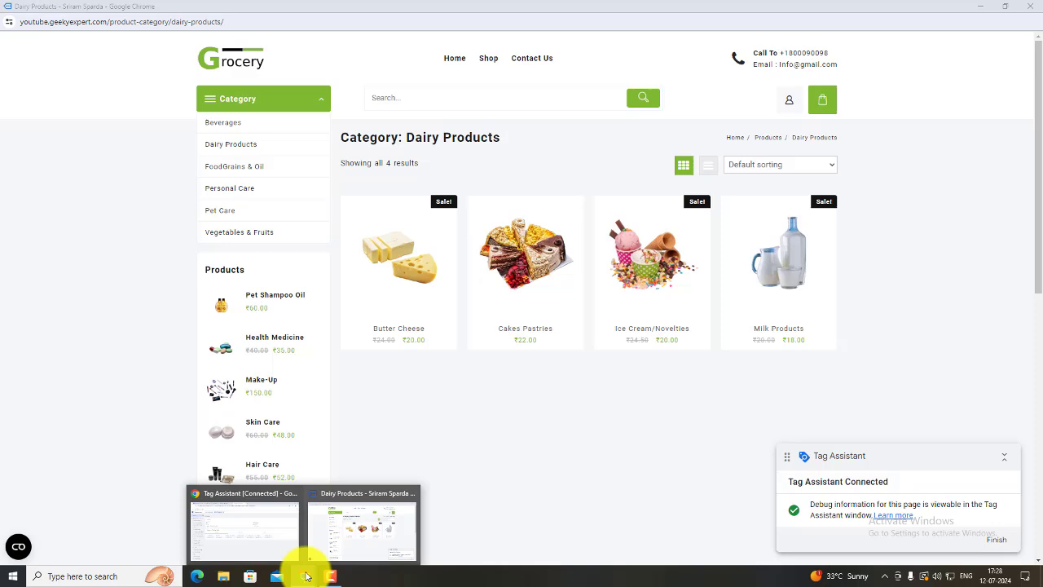
click(256, 533)
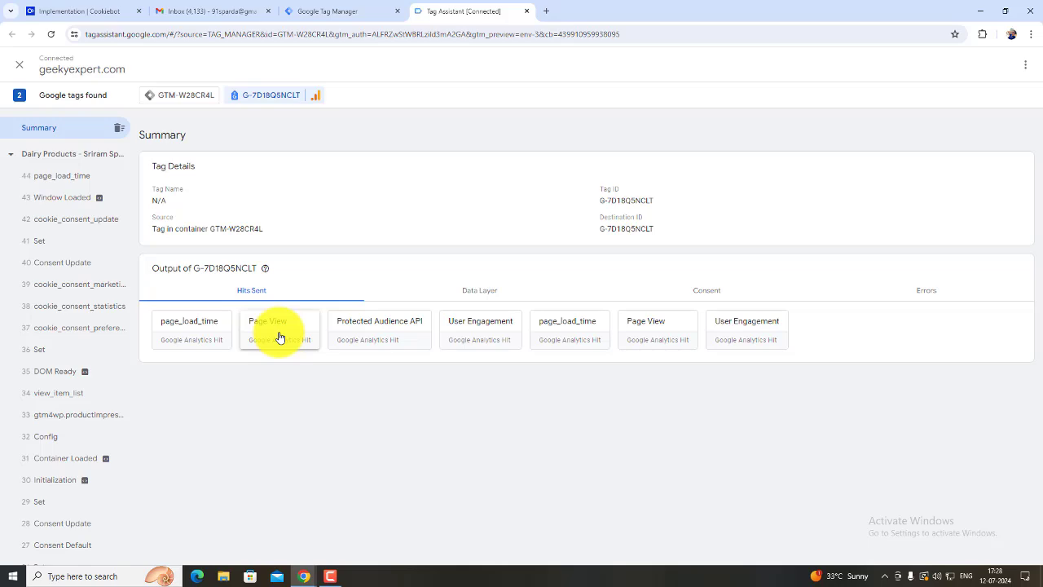
Step: Compare the Cookie Consent State of the Page View hits sent before and after cookies were allowed
click(637, 337)
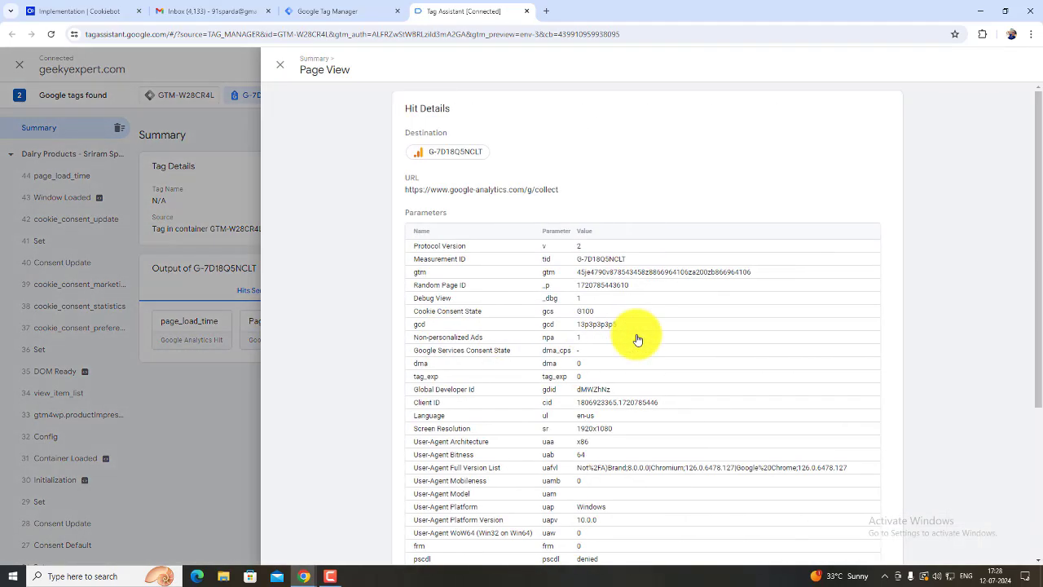
click(280, 64)
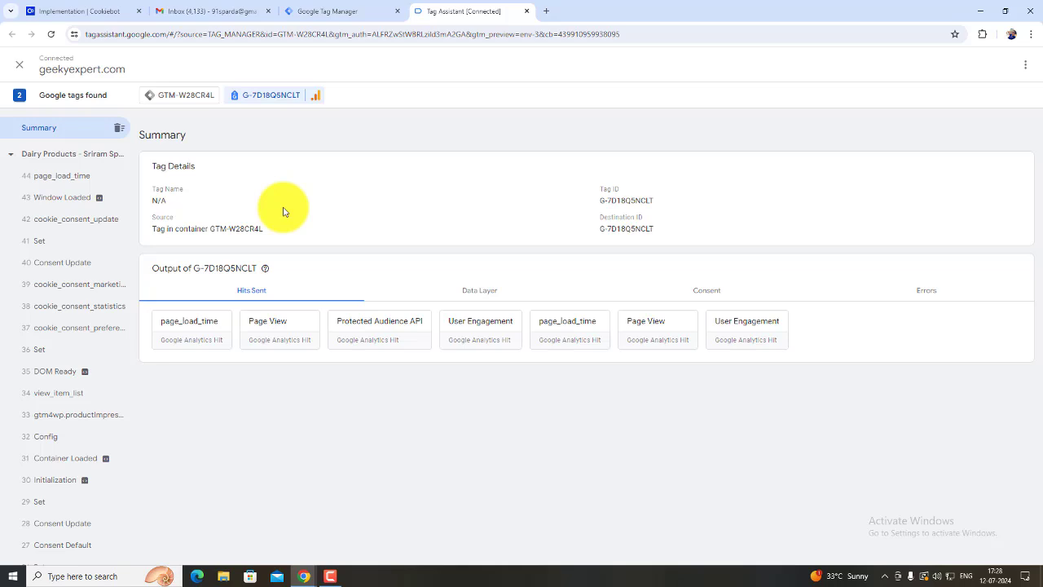
click(282, 321)
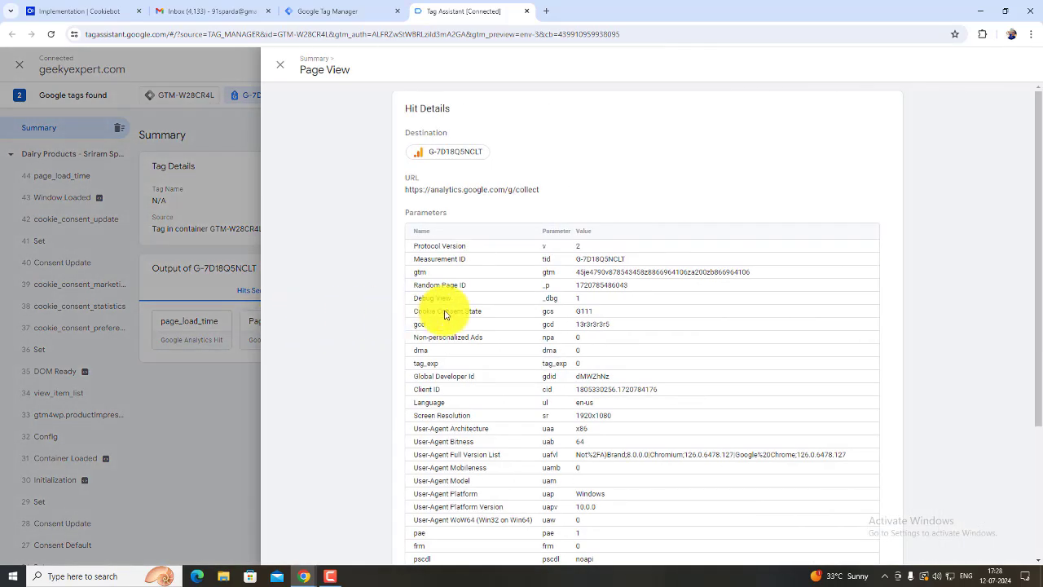
drag(445, 312, 477, 315)
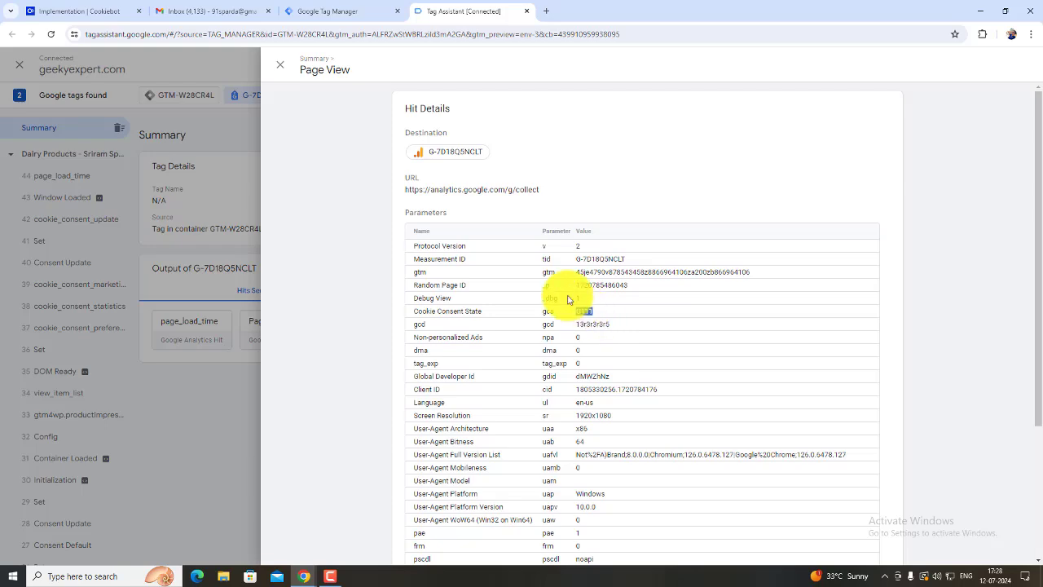
click(280, 65)
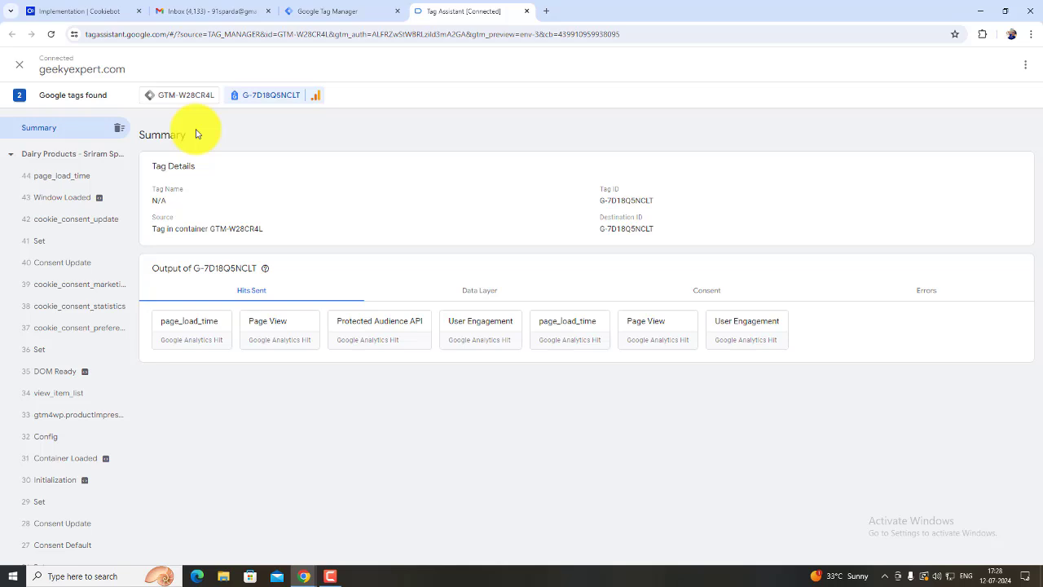
Step: Inspect the cookie_consent_update event and the Cookie Consent State in the Dairy Products page's Page View hit
click(70, 225)
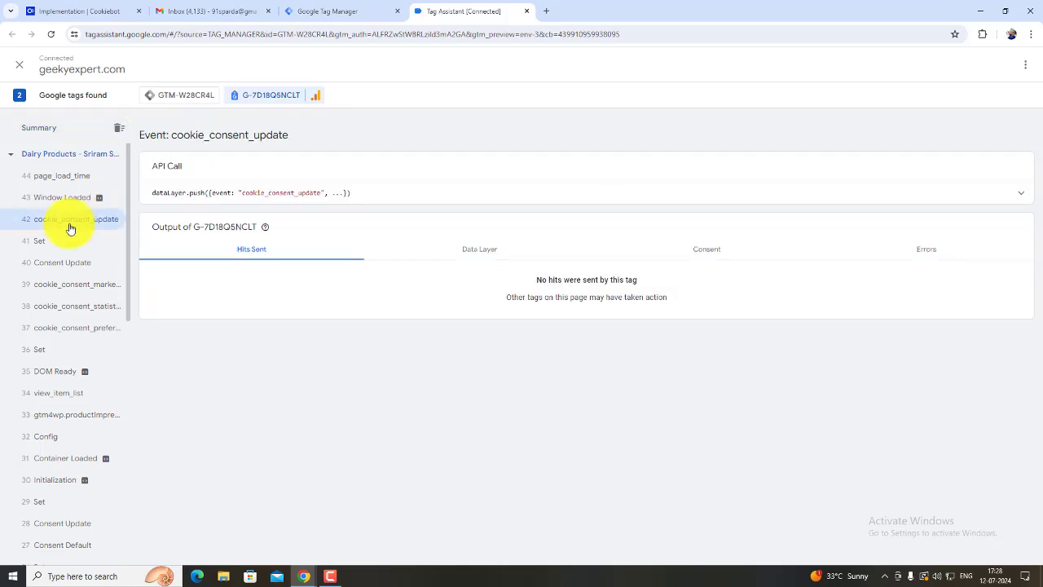
click(75, 162)
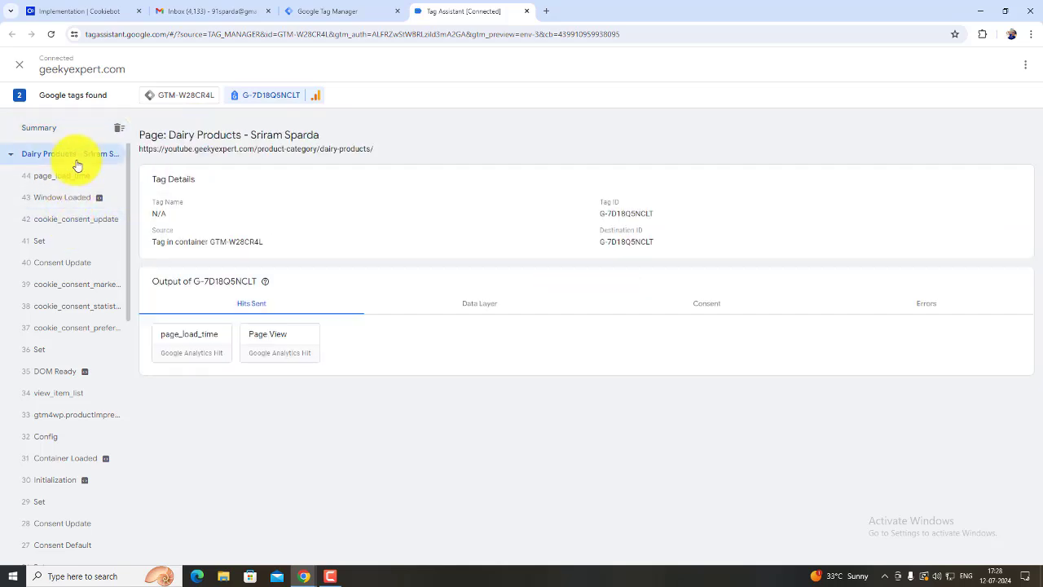
click(271, 344)
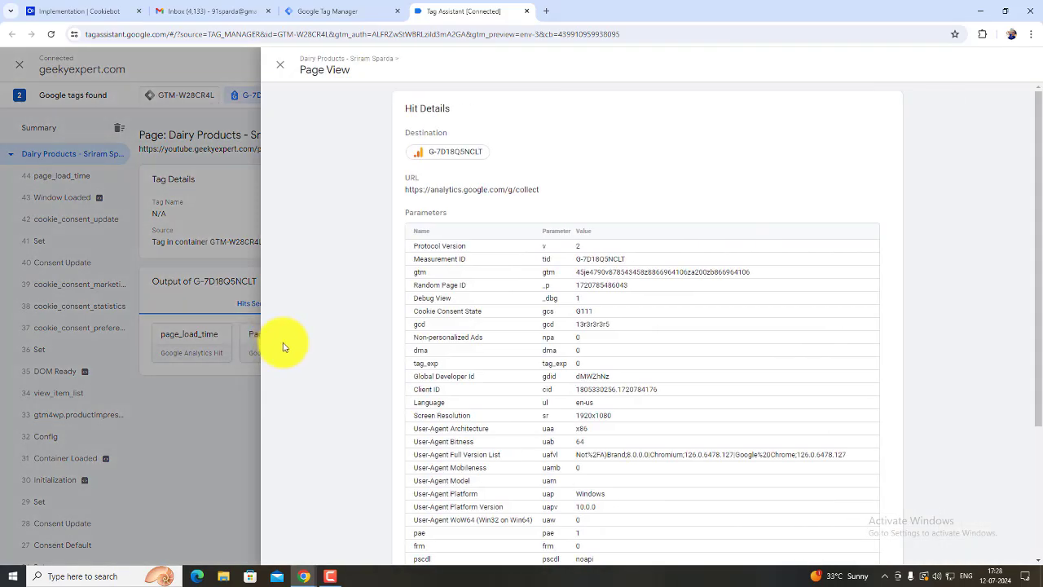
double_click(582, 310)
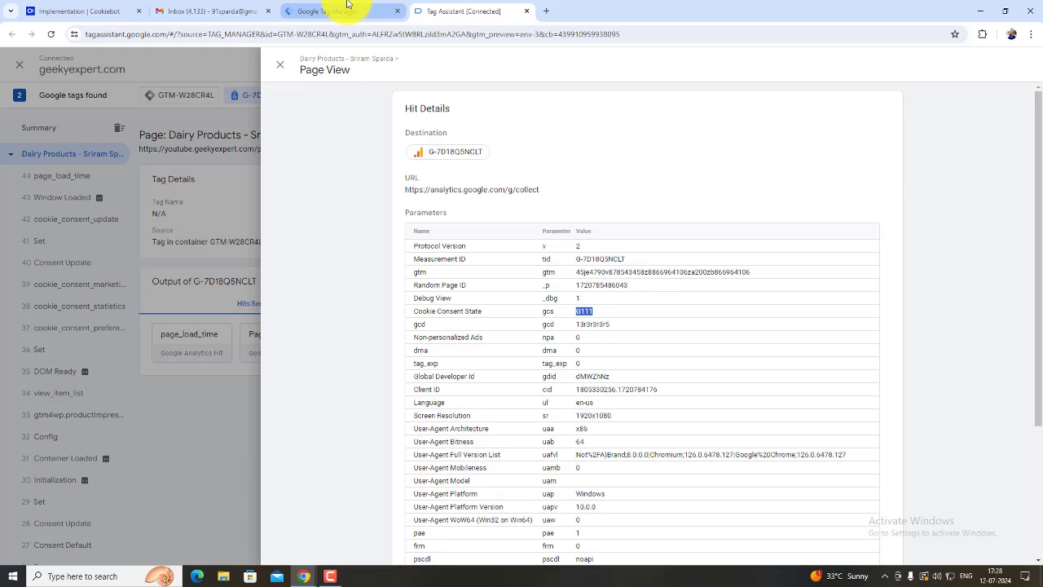
click(282, 72)
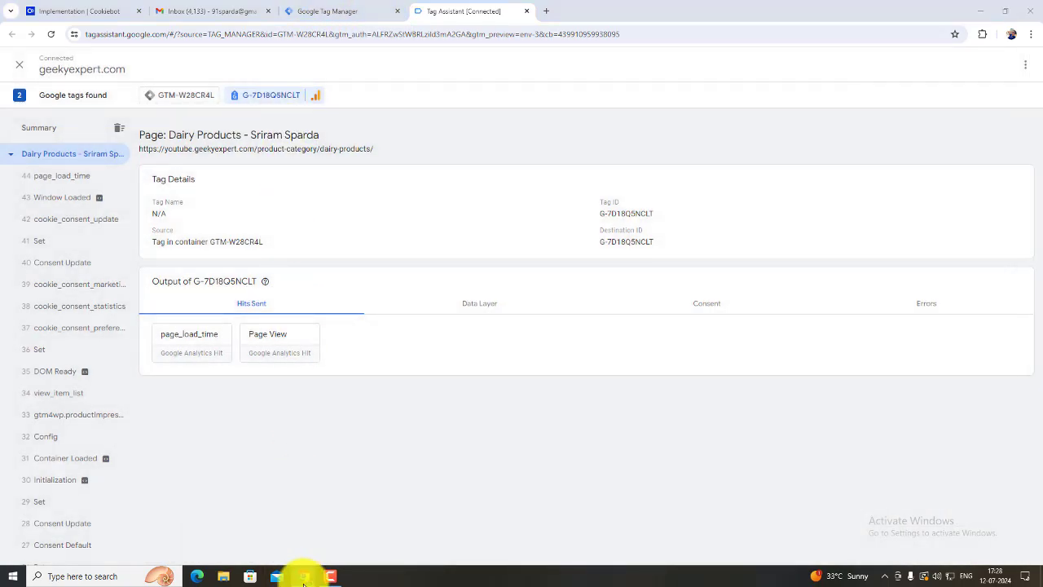
Step: Switch to the Dairy Products page and view the current consent state and its details in the Cookiebot cookie settings
mouse_move(306, 575)
click(342, 527)
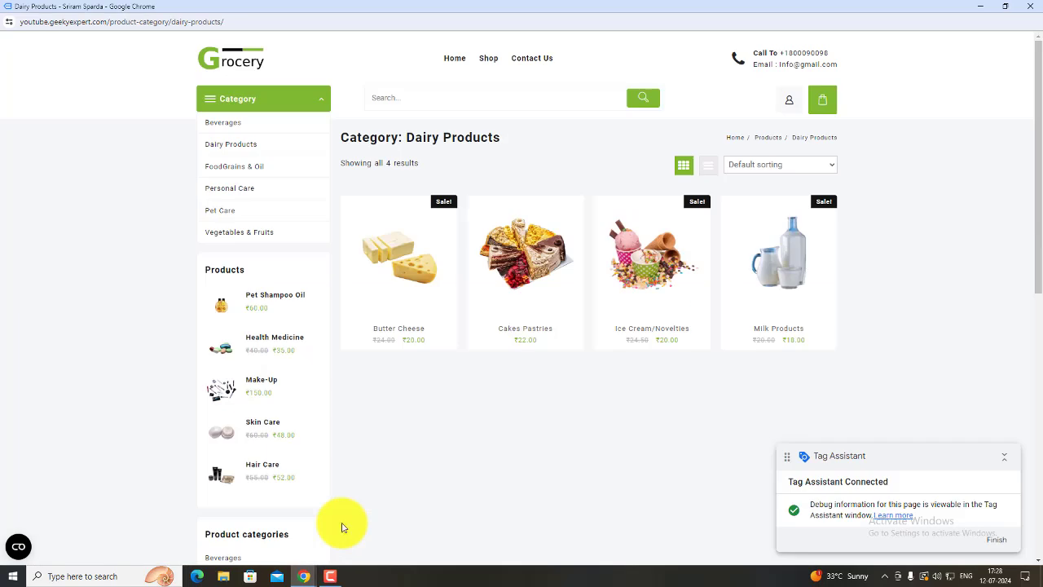
click(19, 547)
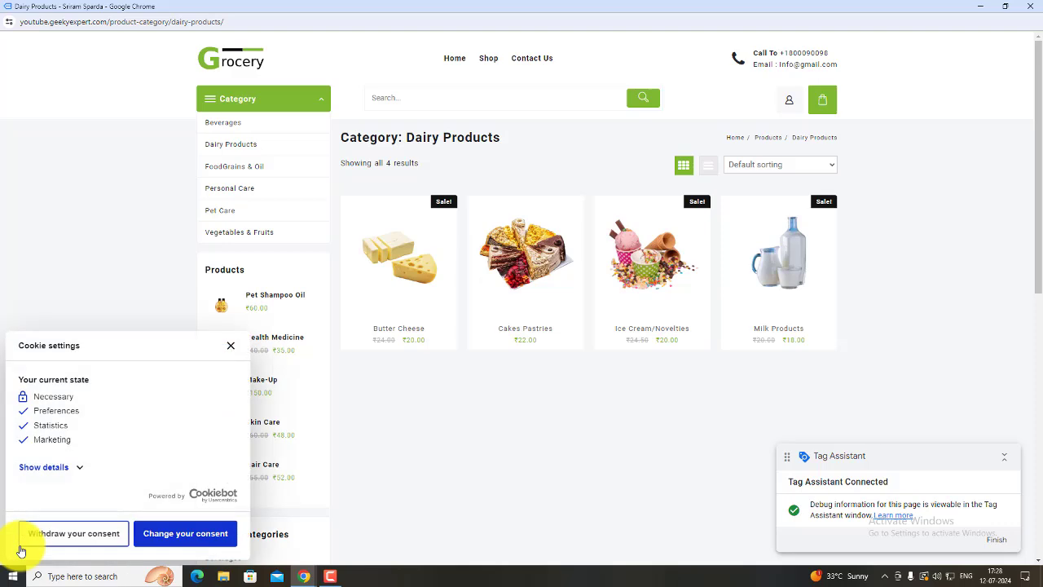
click(49, 467)
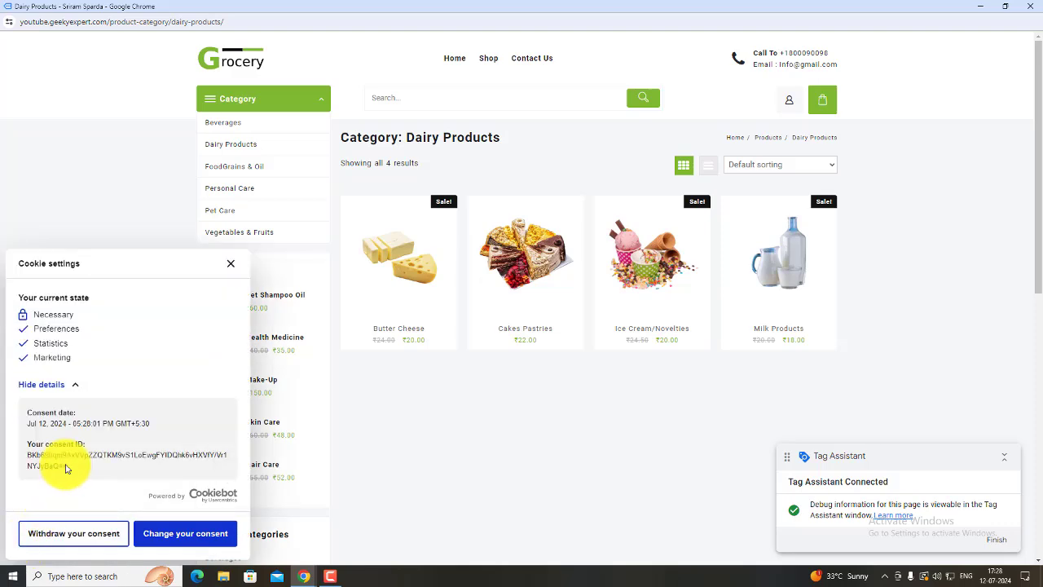
Step: Withdraw the cookie consent in the Cookiebot settings, close them, and open the FoodGrains & Oil category page
click(65, 385)
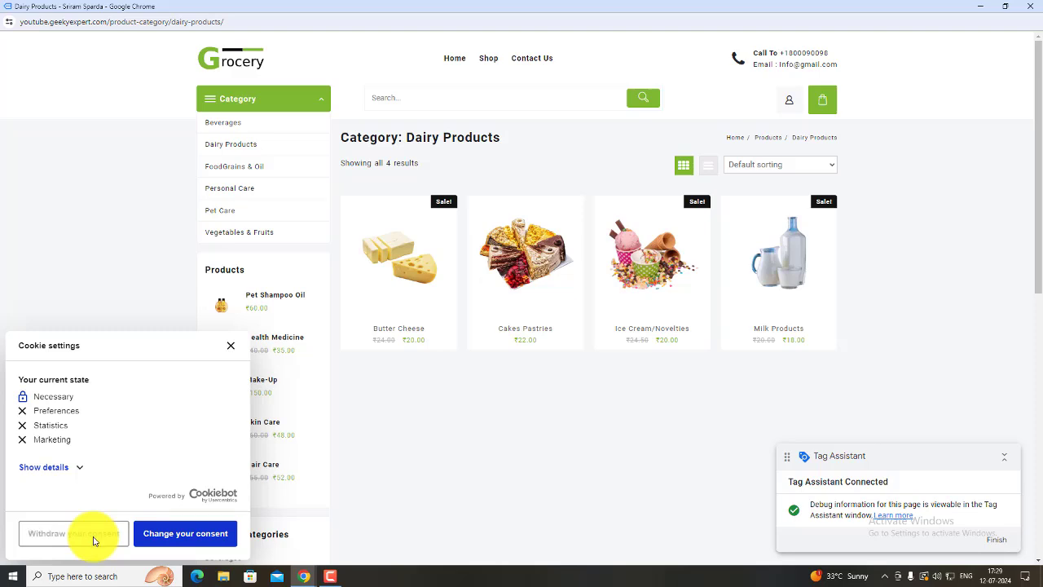
click(230, 347)
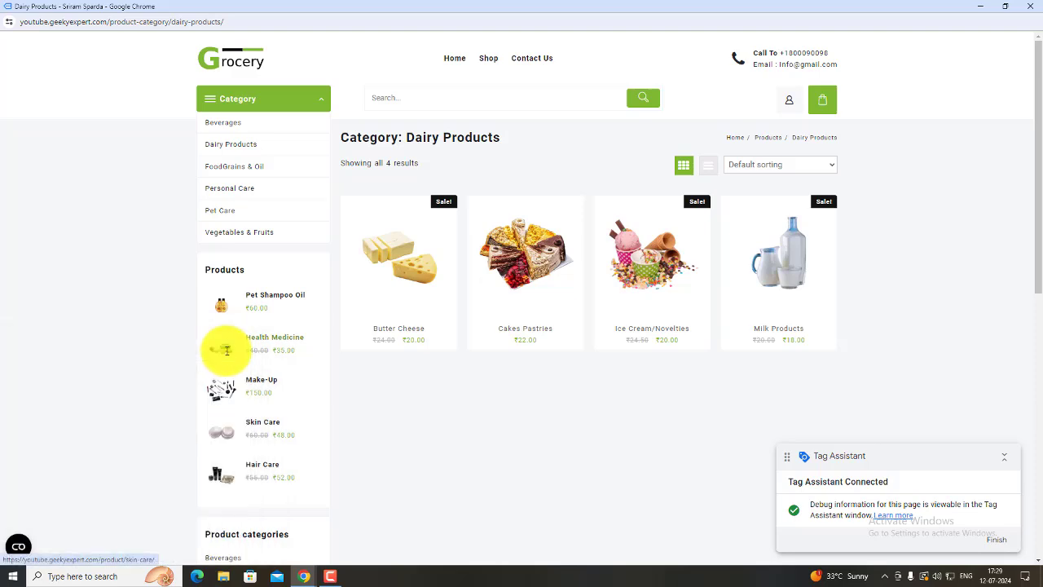
click(233, 167)
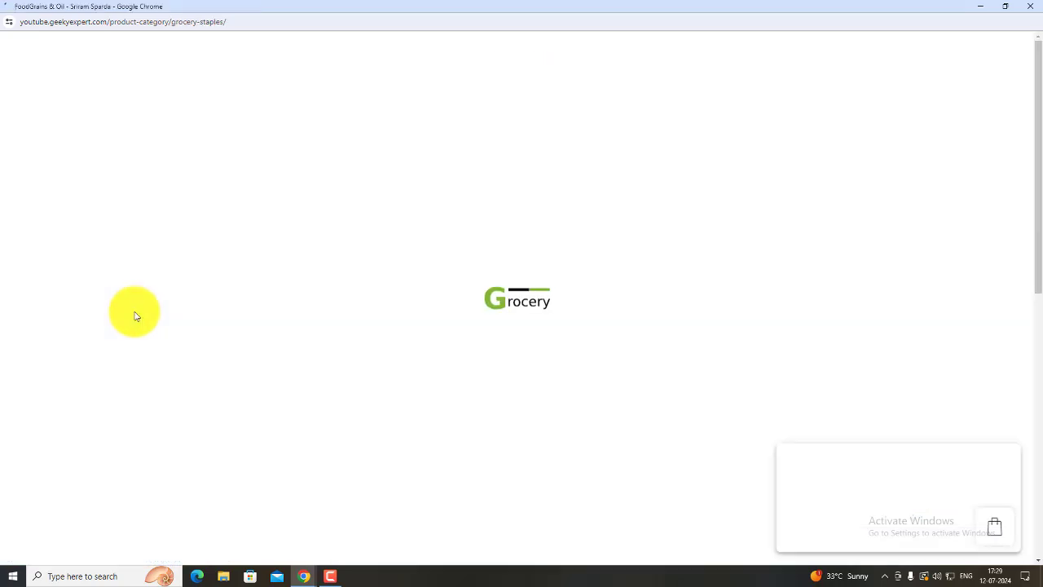
Step: Switch to Tag Assistant and check the Cookie Consent State in the FoodGrains & Oil page's Page View hit
mouse_move(297, 576)
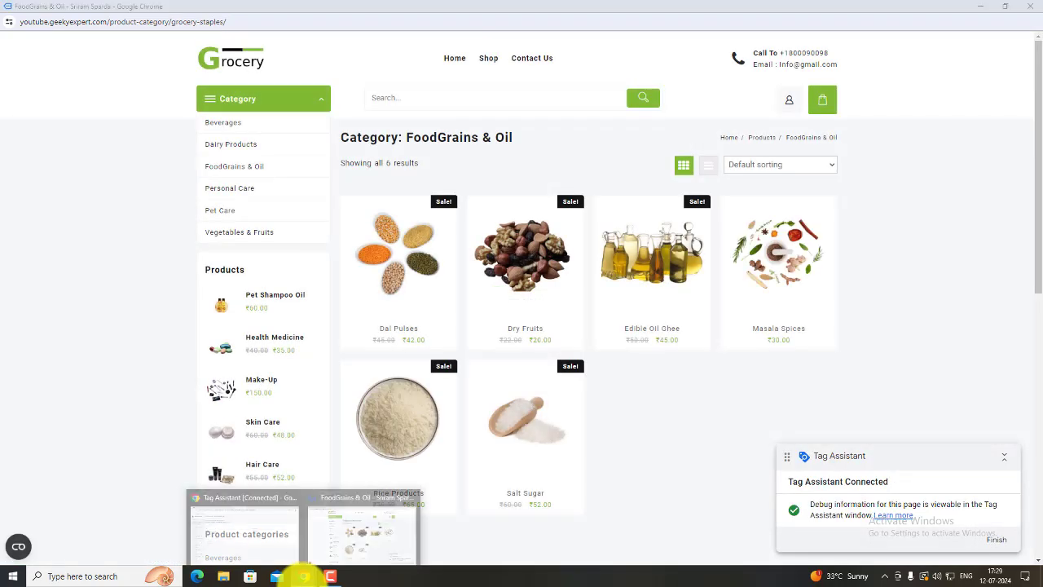
click(261, 517)
click(79, 161)
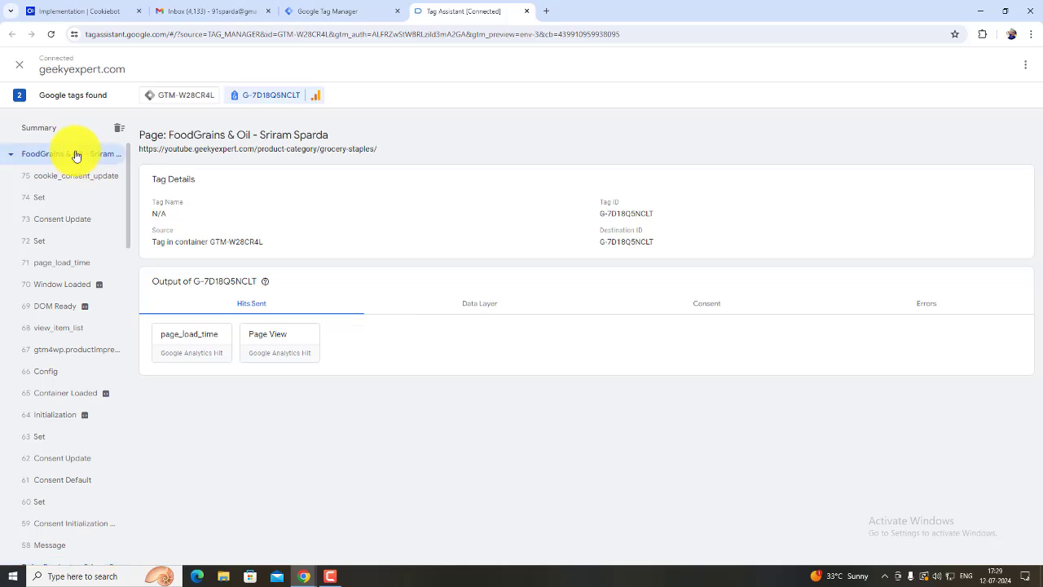
click(271, 344)
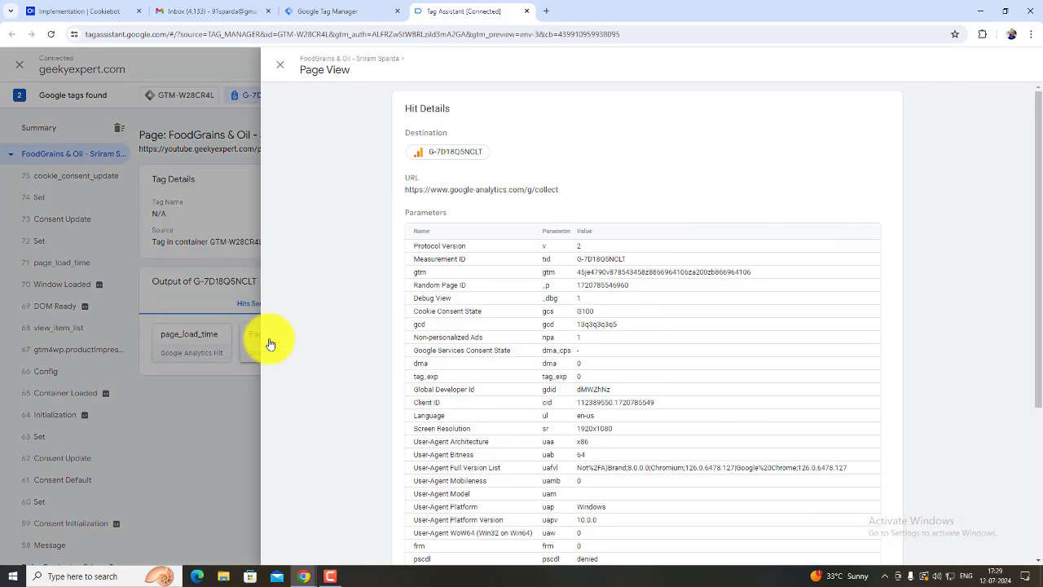
double_click(582, 313)
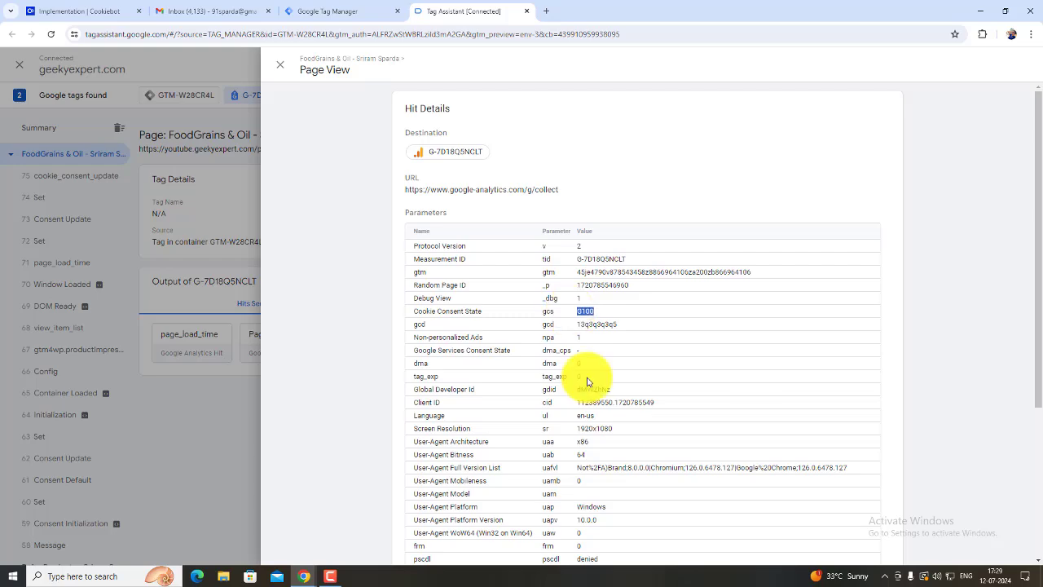
Step: Review the remaining parameters of the Page View hit, including its Page Title, and close the hit details
scroll(588, 381, down, 4)
scroll(589, 381, up, 1)
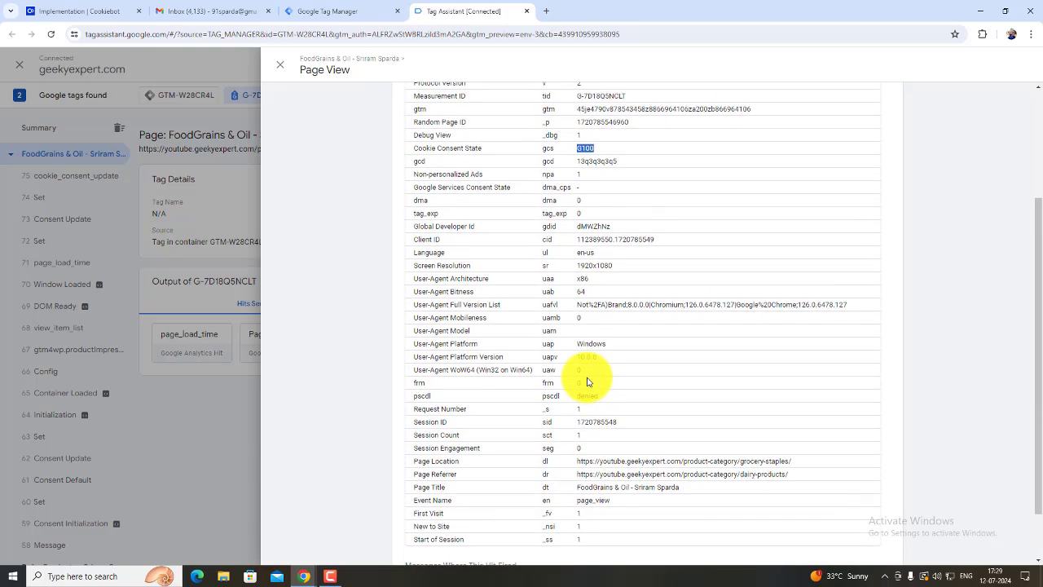
scroll(589, 381, up, 3)
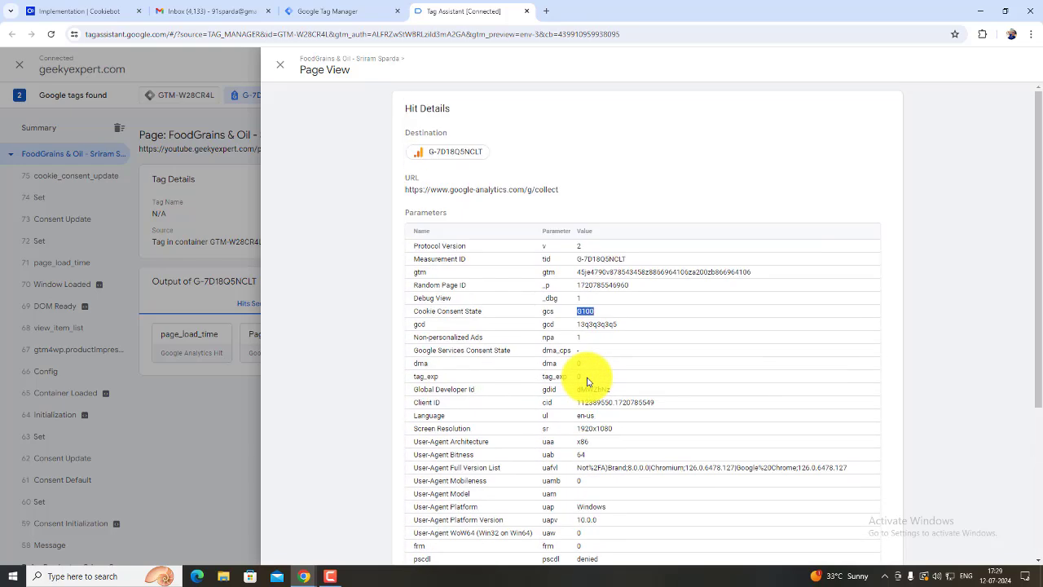
scroll(588, 381, down, 4)
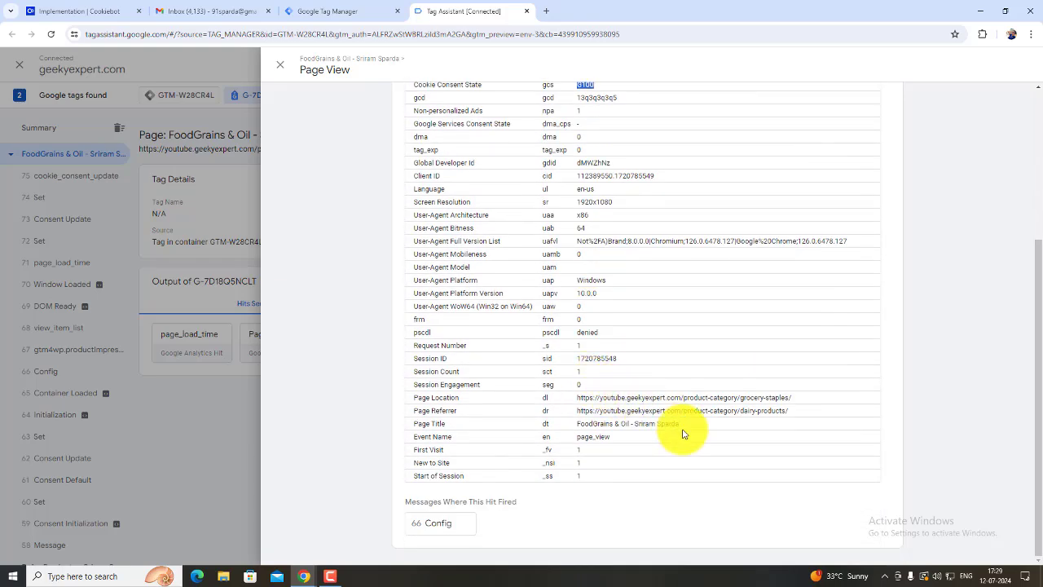
drag(683, 434, 572, 426)
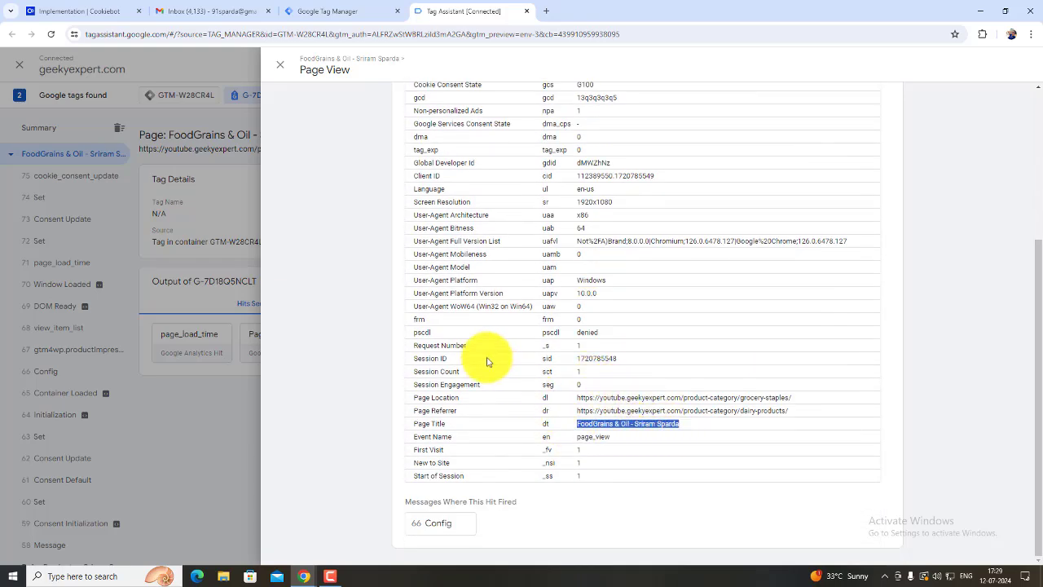
scroll(477, 350, up, 3)
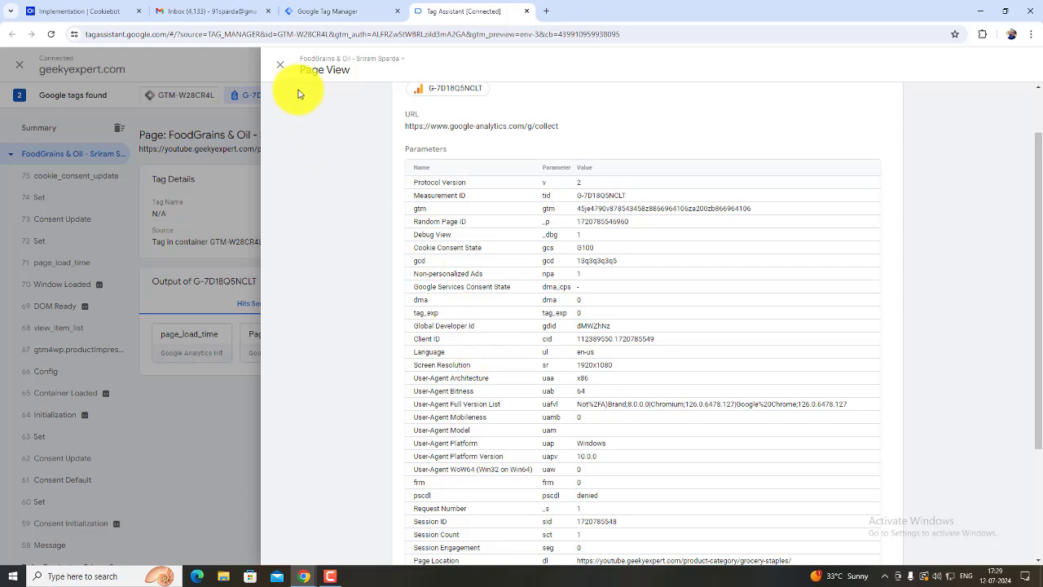
click(279, 64)
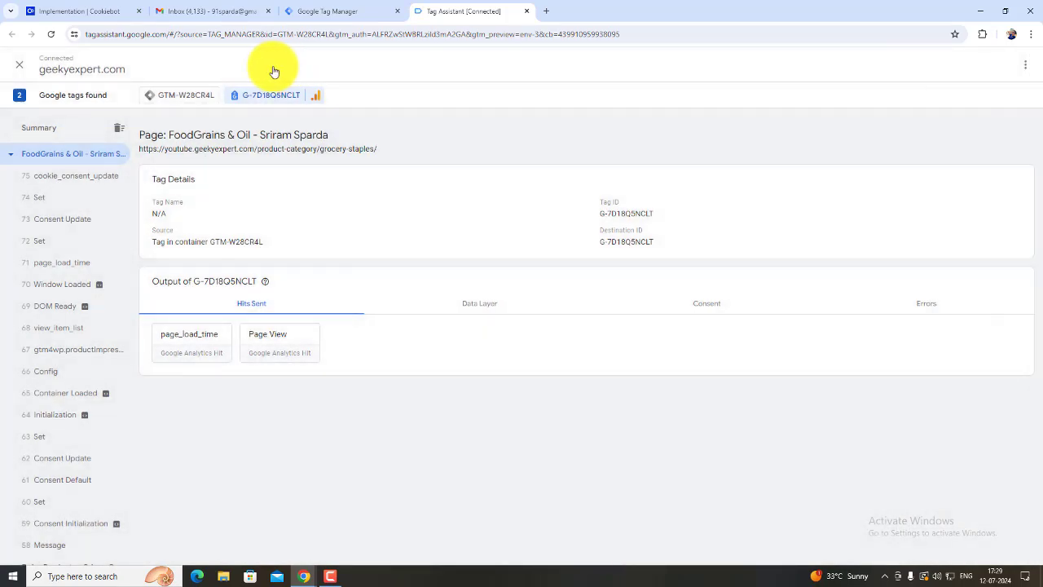
Step: Stop debugging geekyexpert.com in Tag Assistant and close it to return to Google Tag Manager
click(20, 65)
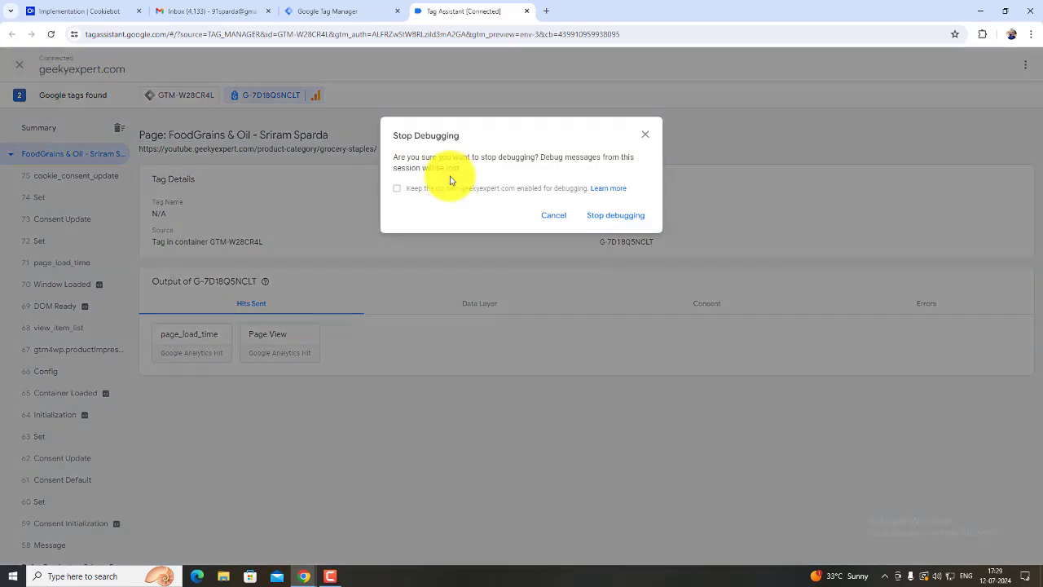
click(616, 215)
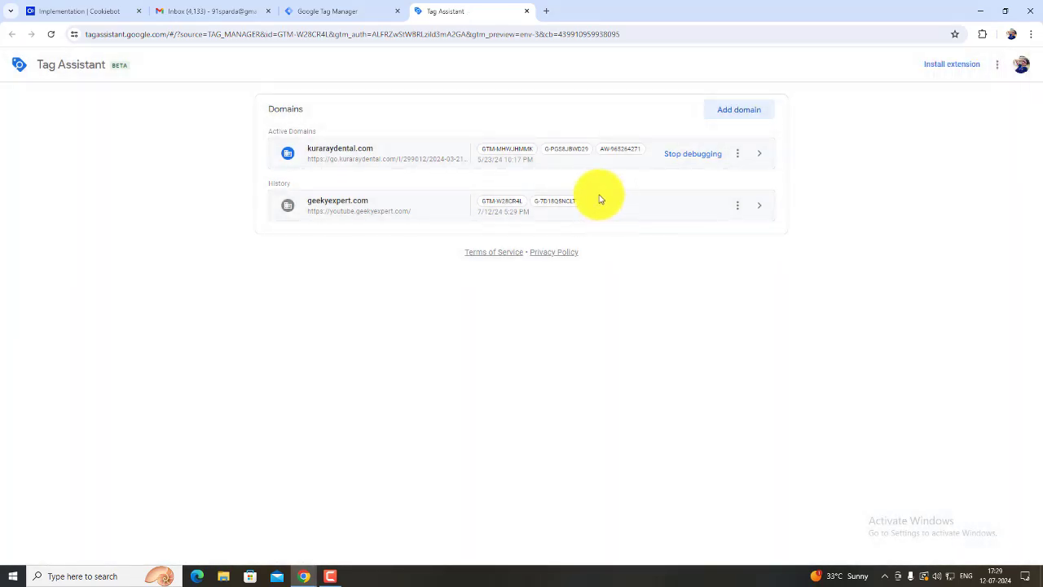
click(526, 10)
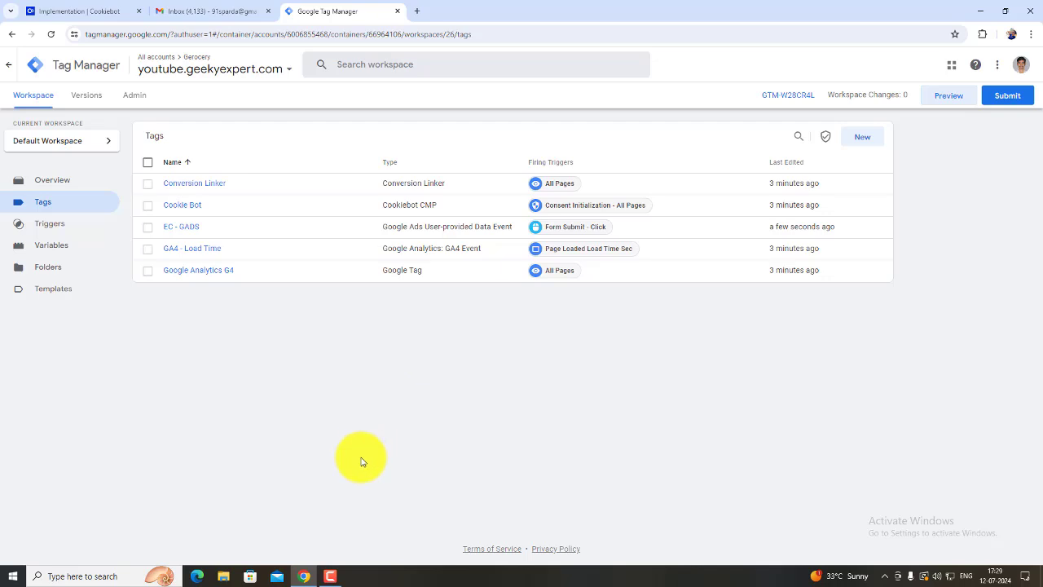
Step: Examine the Consent Overview, the EC - GADS tag's consent settings, and the Cookie Bot tag's configuration
click(826, 137)
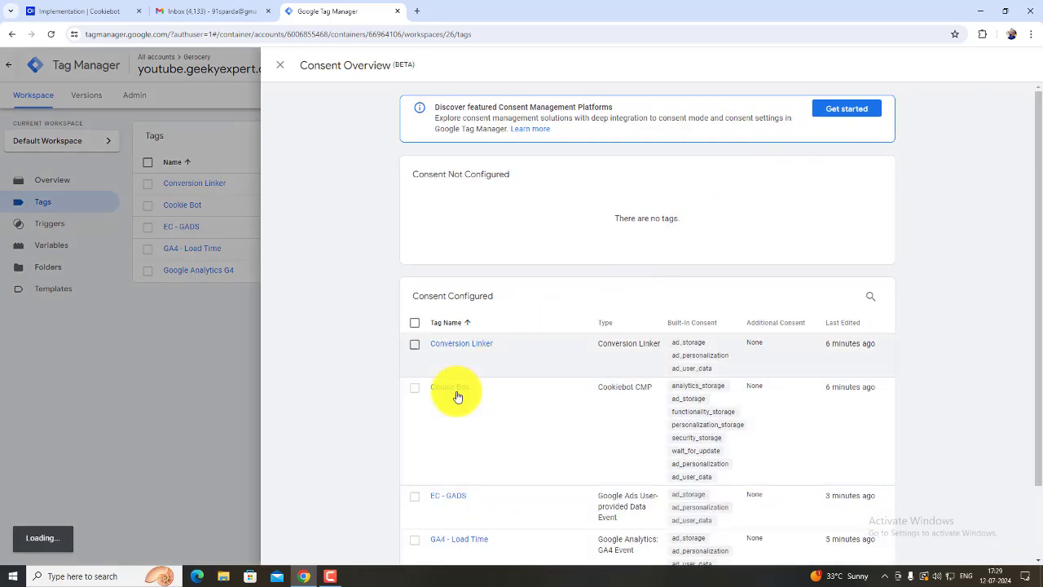
scroll(454, 396, down, 1)
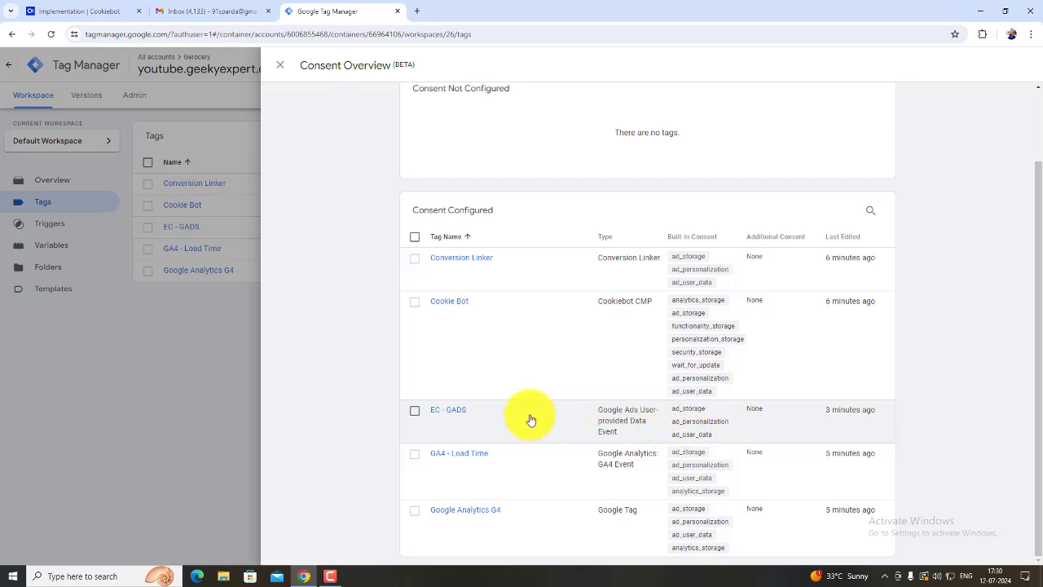
click(449, 412)
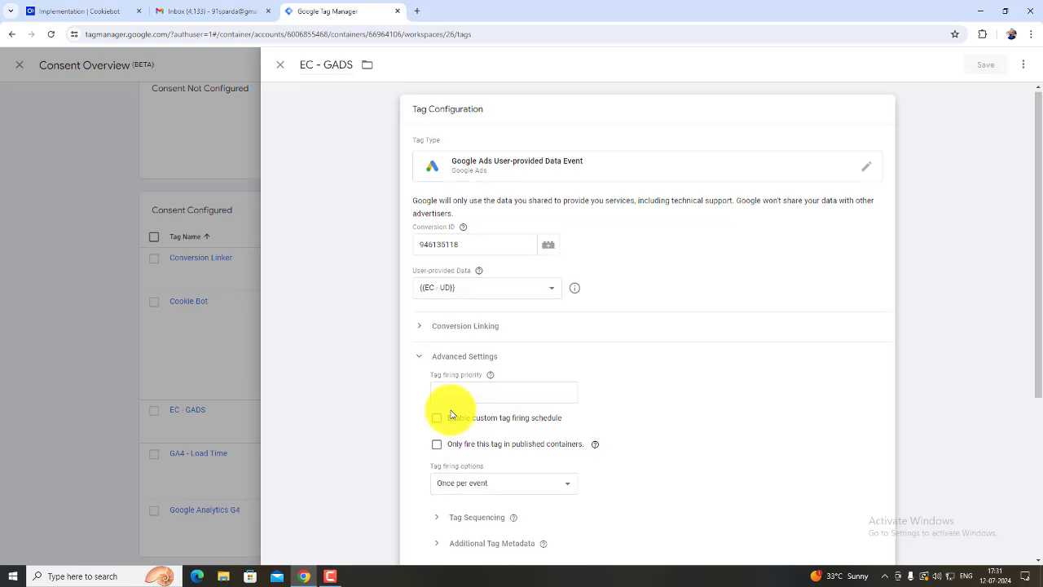
click(451, 408)
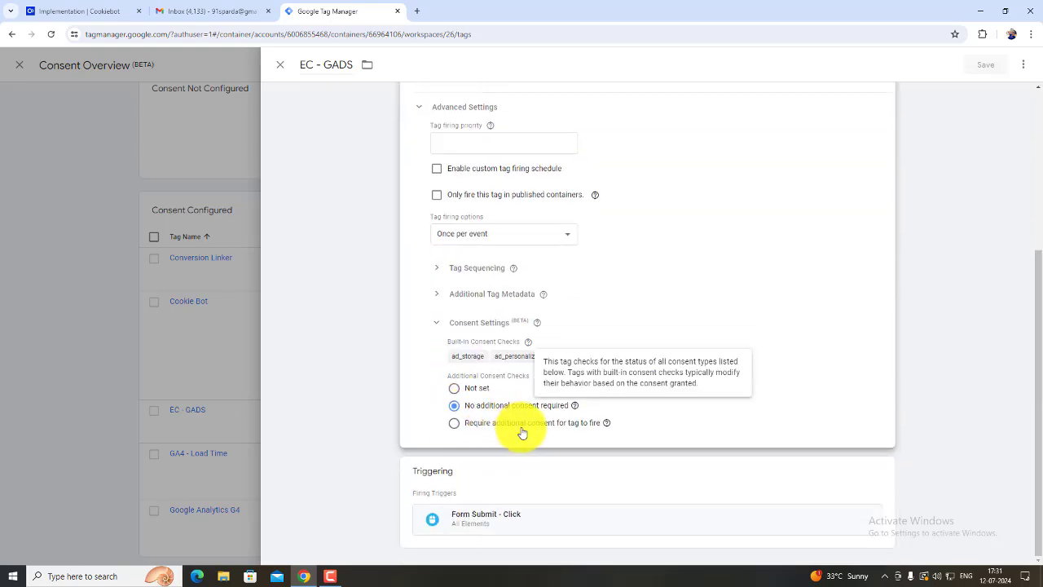
click(279, 65)
click(281, 68)
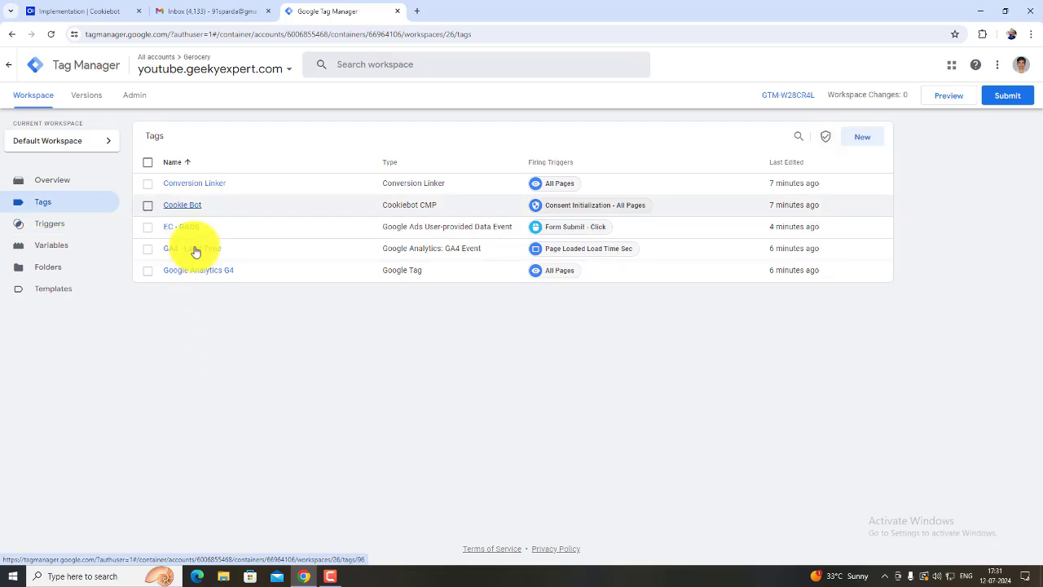
click(187, 206)
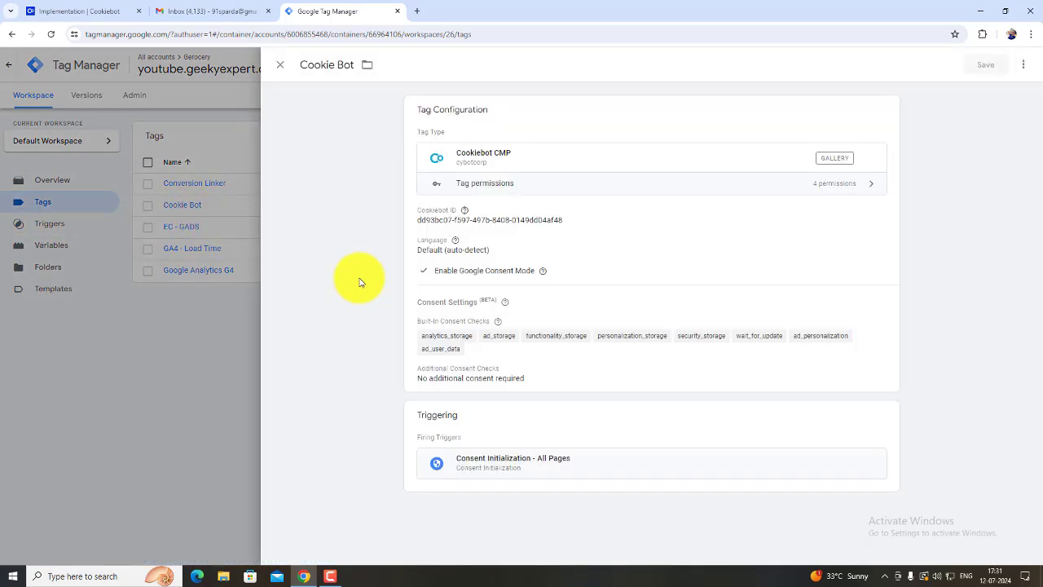
click(279, 65)
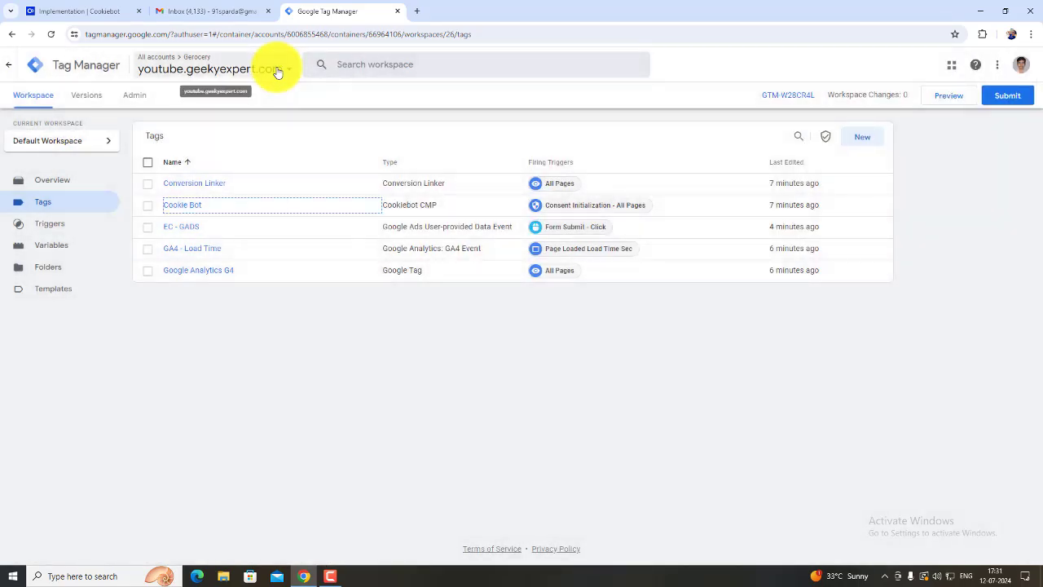
Step: Create a new Custom Event trigger with the event name cookie_consent_update
click(77, 229)
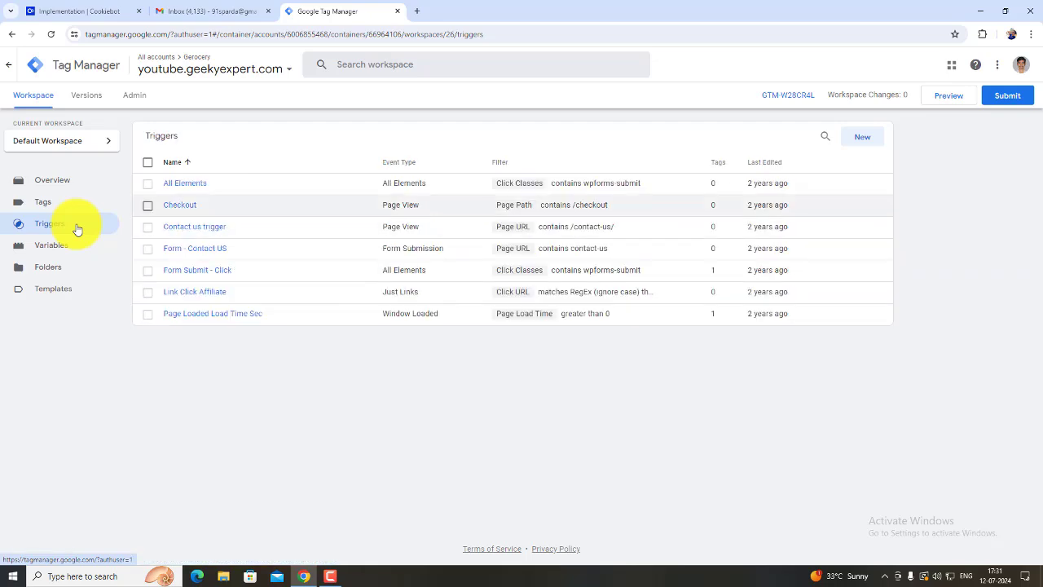
click(860, 140)
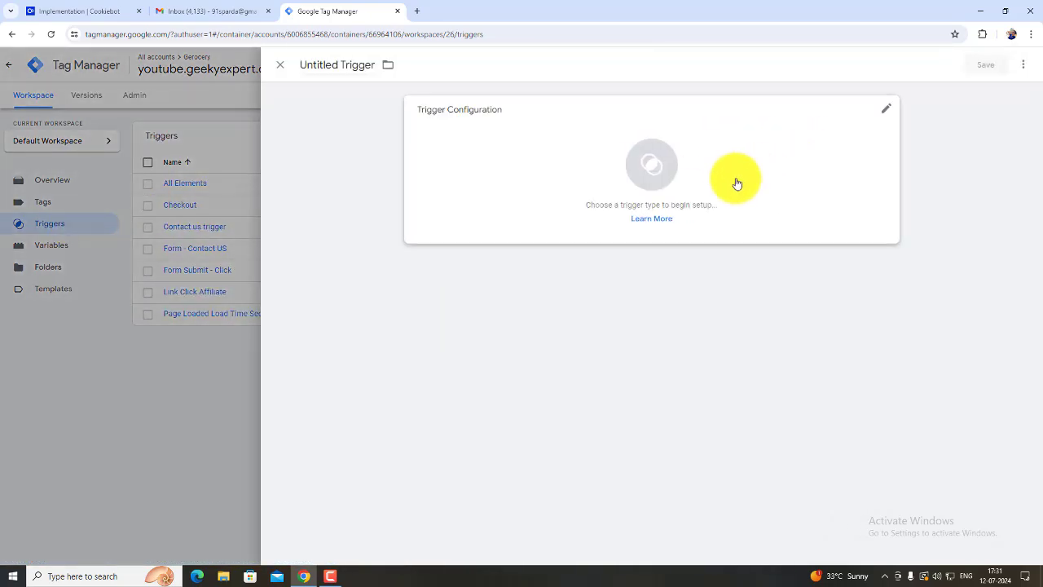
click(732, 185)
scroll(758, 277, down, 2)
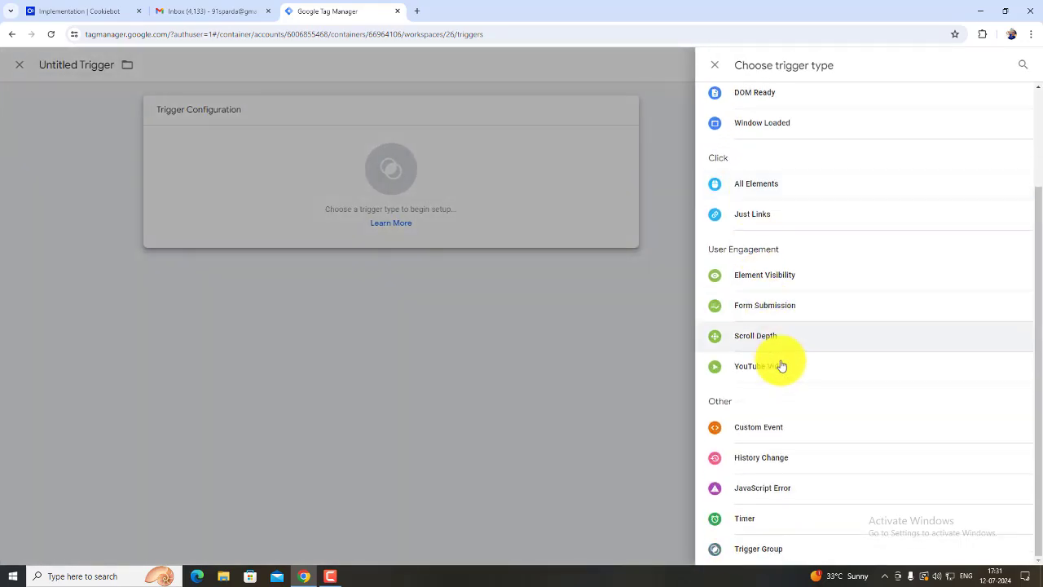
click(799, 430)
click(495, 223)
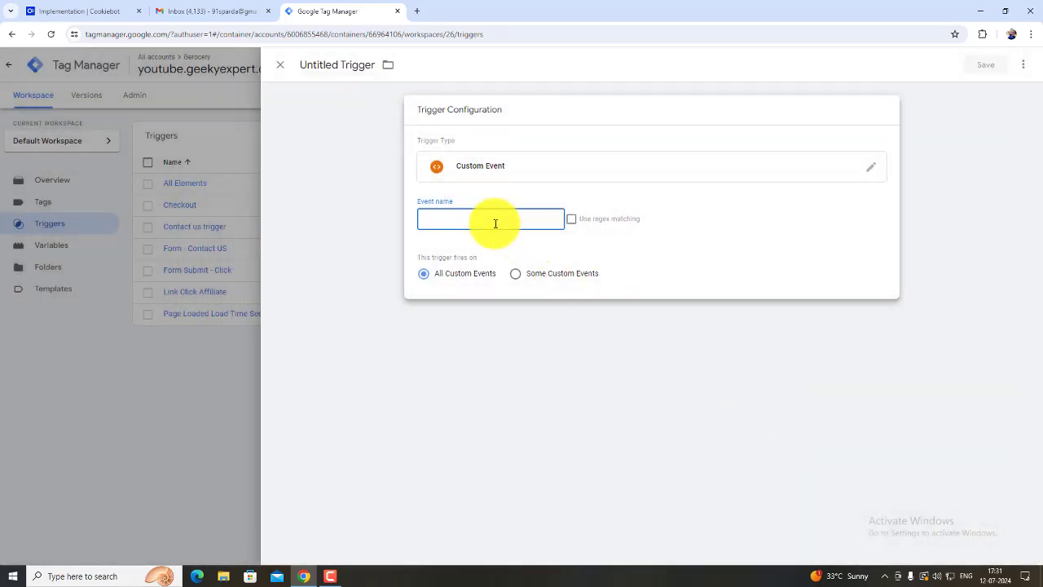
text(coo)
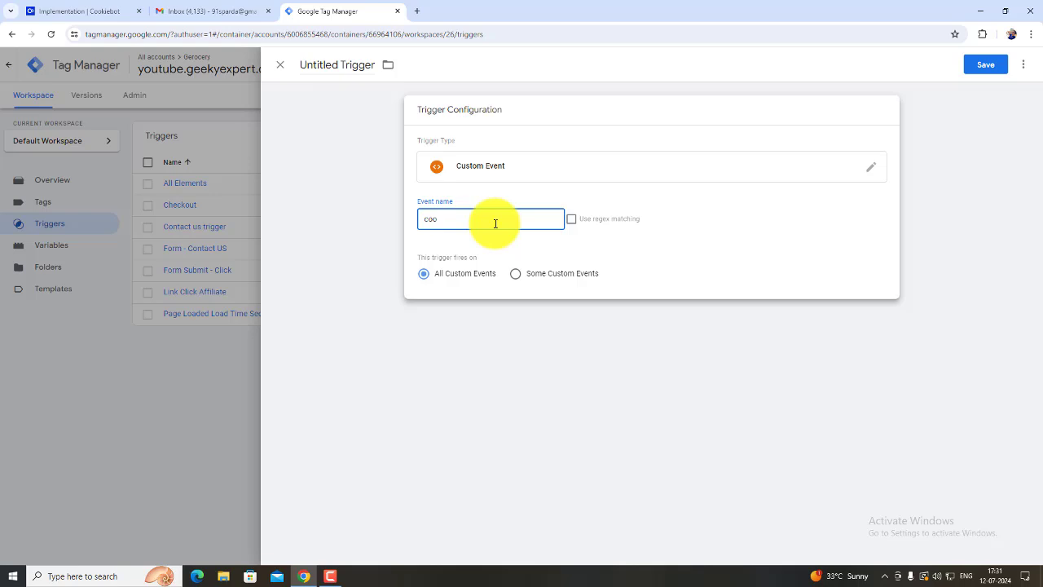
text(kie_consent_update)
Step: Name the trigger cookie_consent_update, reusing its event name, and save it
click(314, 64)
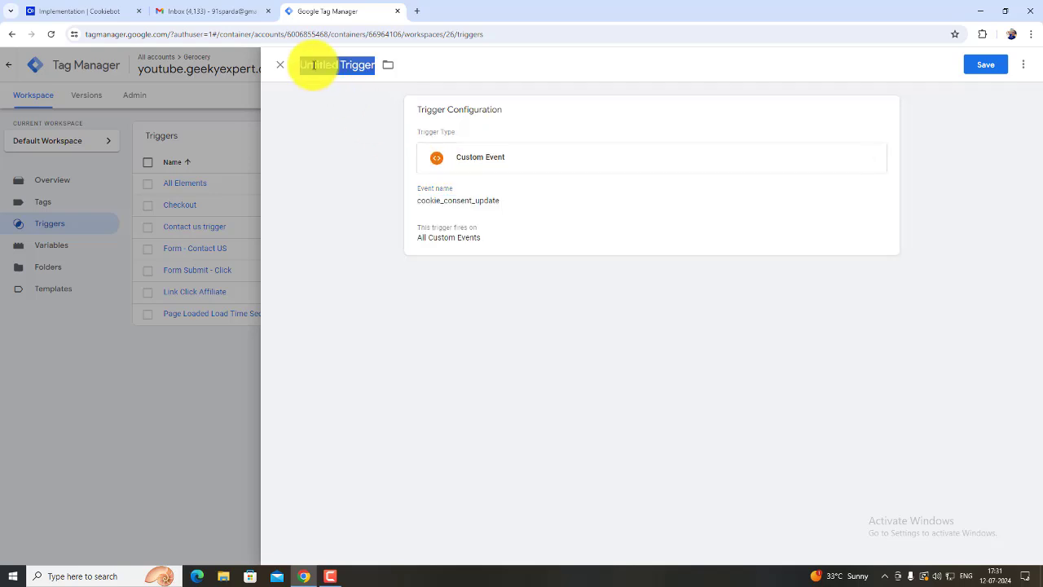
click(447, 208)
click(465, 220)
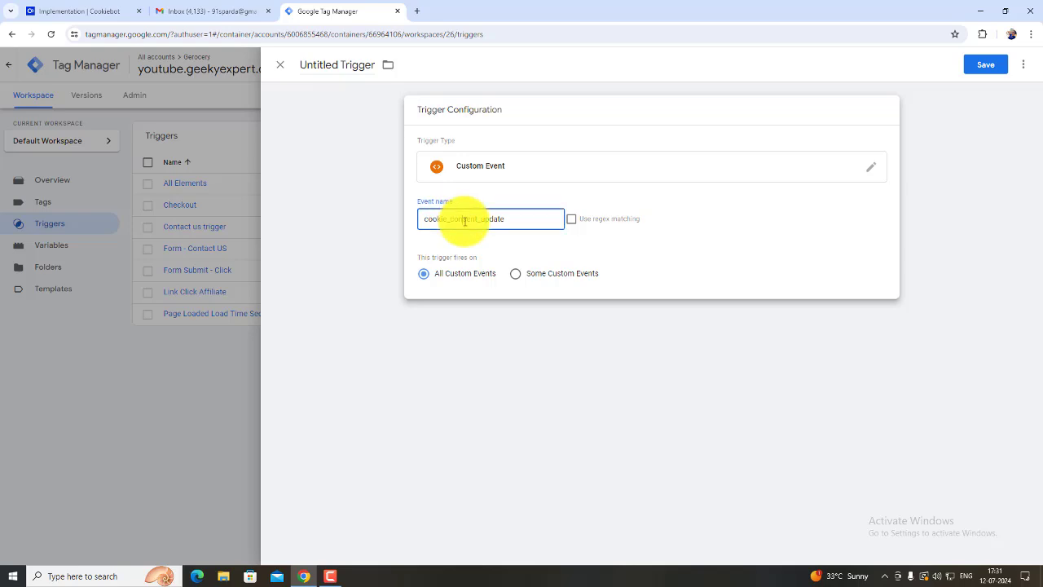
double_click(464, 220)
key(ctrl+c)
click(337, 65)
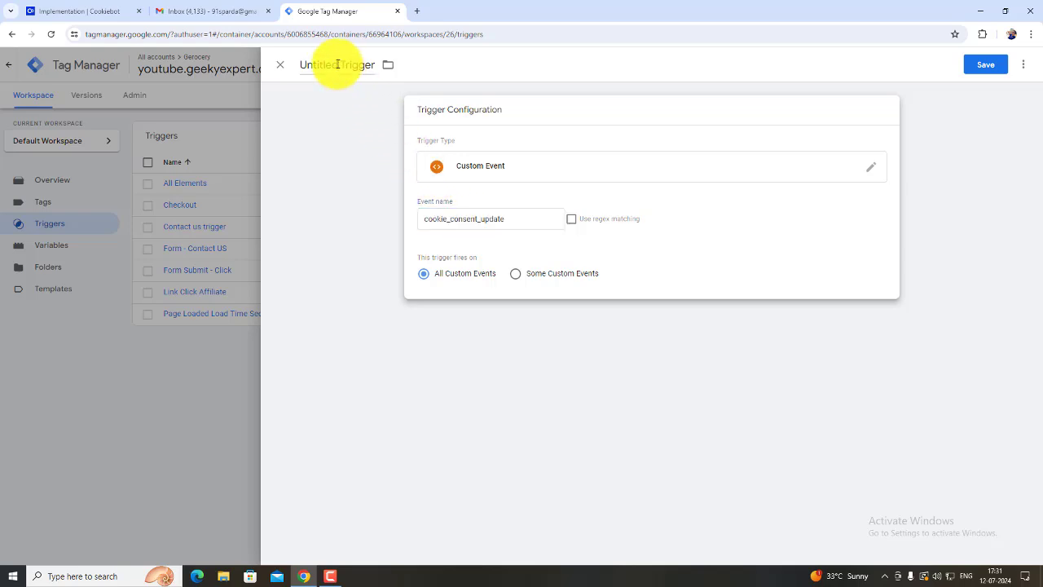
key(ctrl+v)
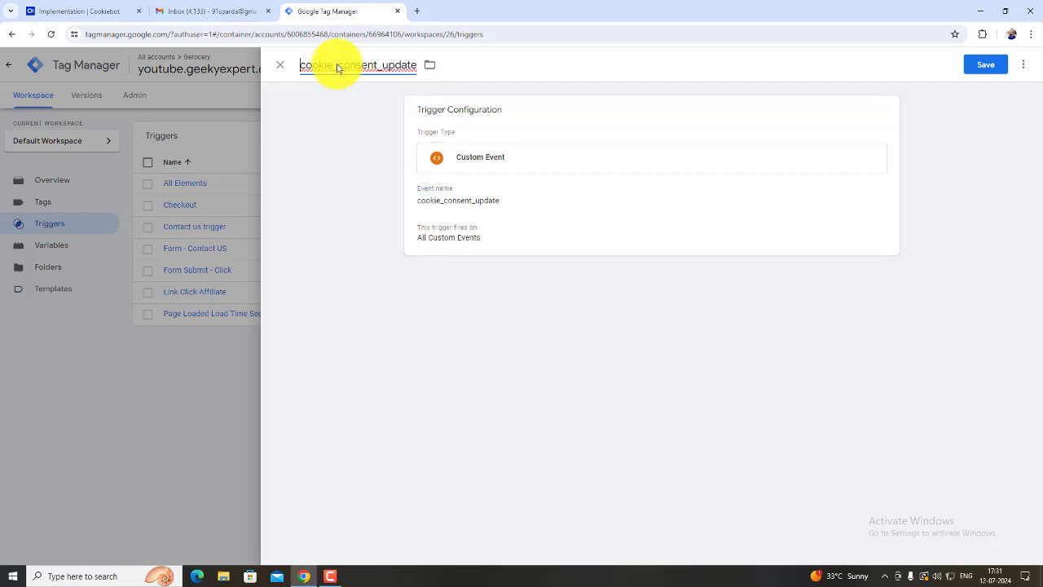
click(971, 67)
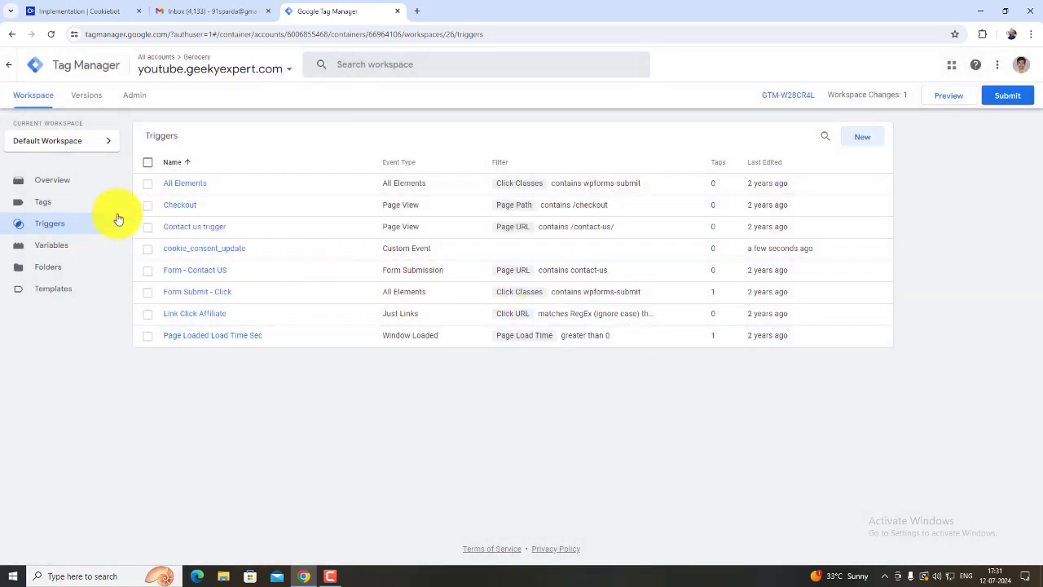
Step: Open the EC - GADS tag from the tags' Consent Overview and examine its consent settings
click(71, 206)
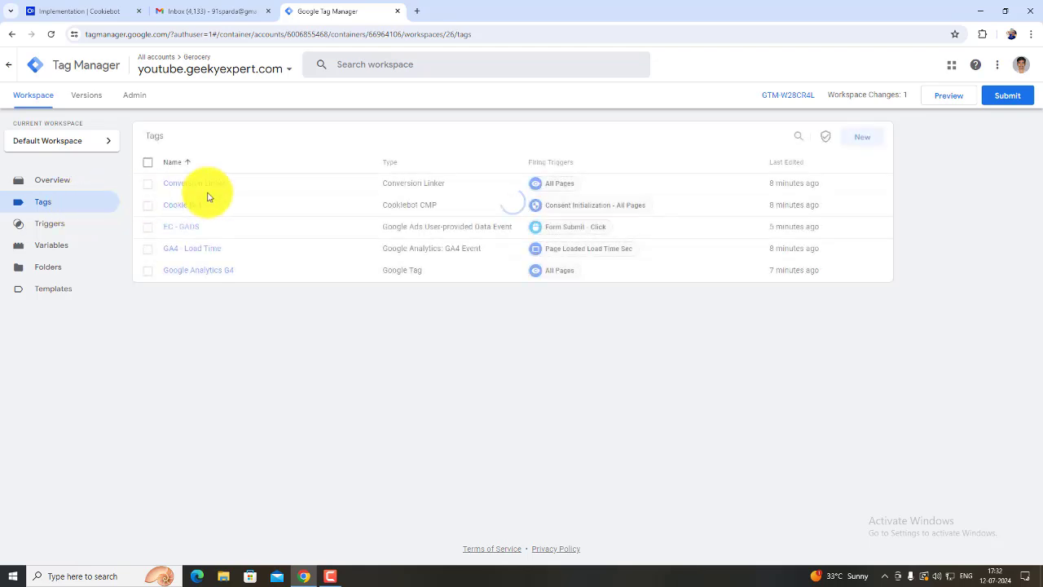
click(825, 140)
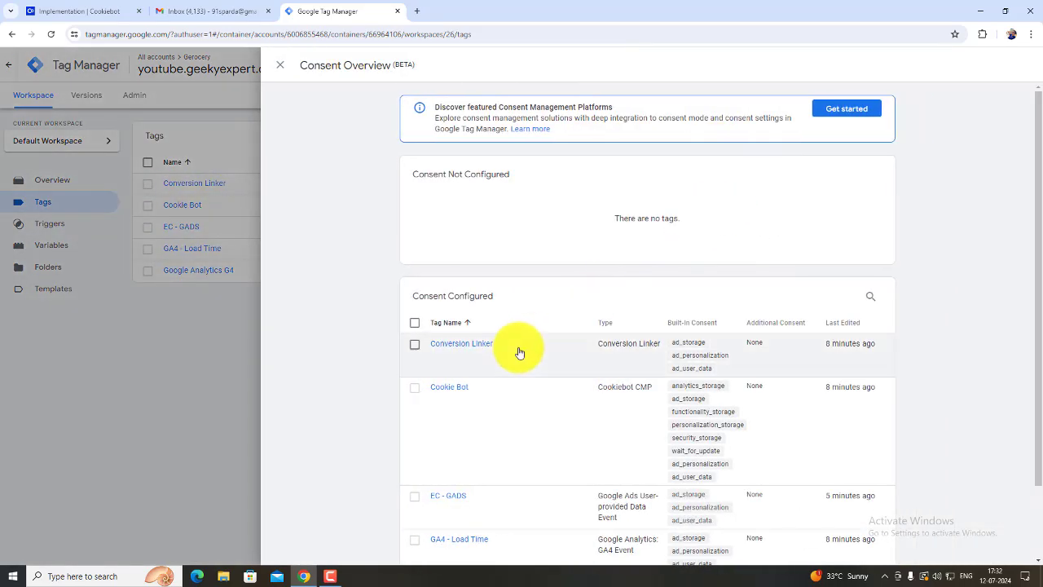
scroll(517, 351, down, 1)
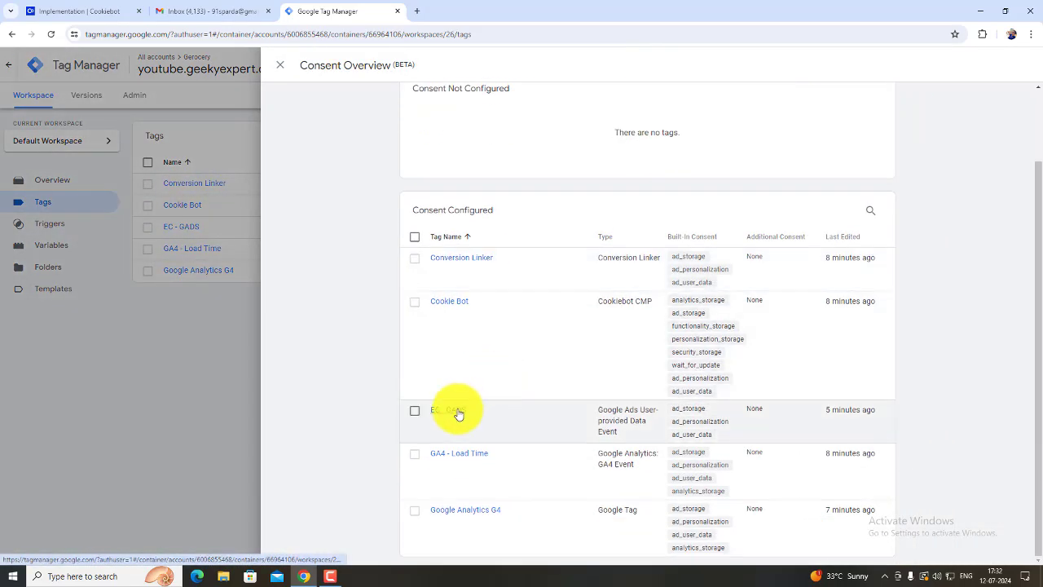
click(459, 414)
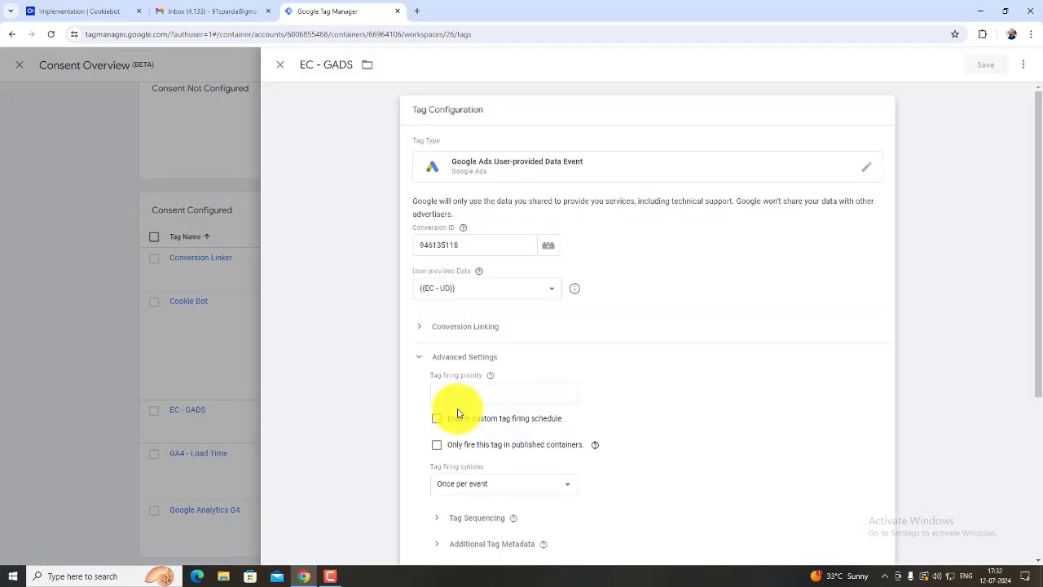
scroll(383, 349, down, 3)
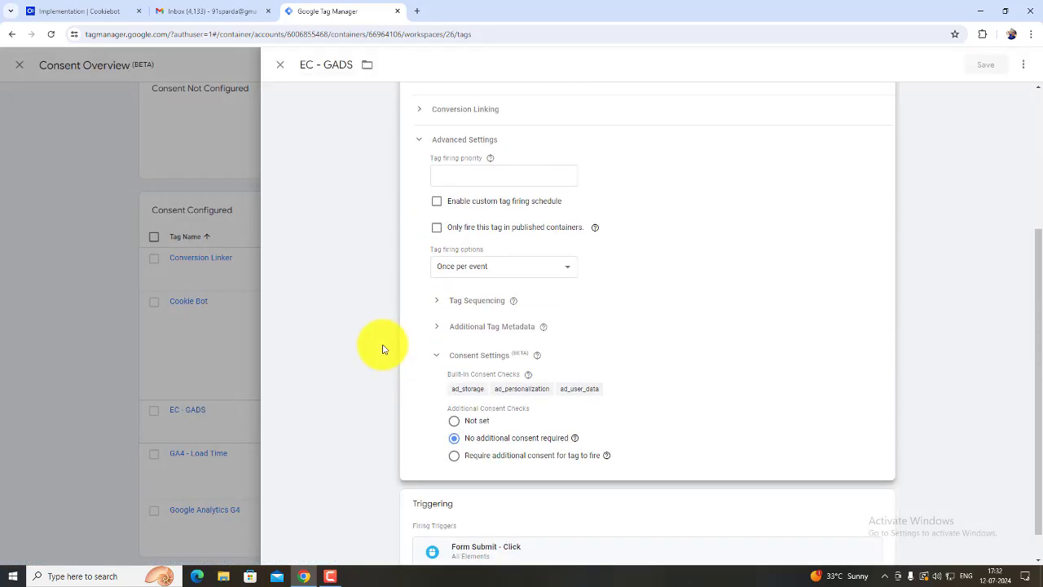
Step: Set the EC - GADS tag to require additional consent, add an empty required consent entry and look through the available consent types
click(516, 430)
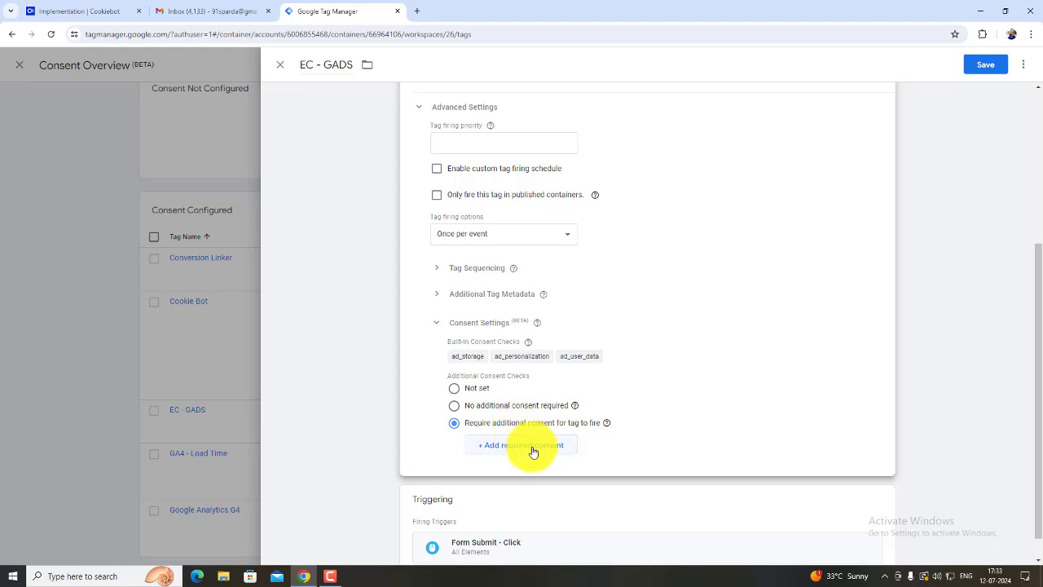
click(530, 447)
click(533, 449)
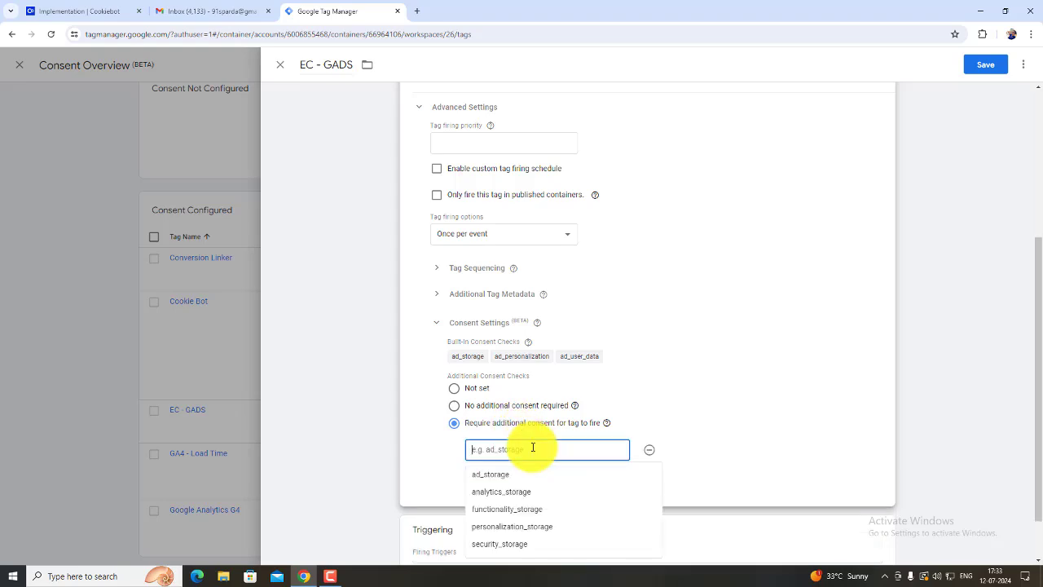
key(Down)
key(Down)
key(Down)
key(Down)
key(Down)
key(Down)
key(Down)
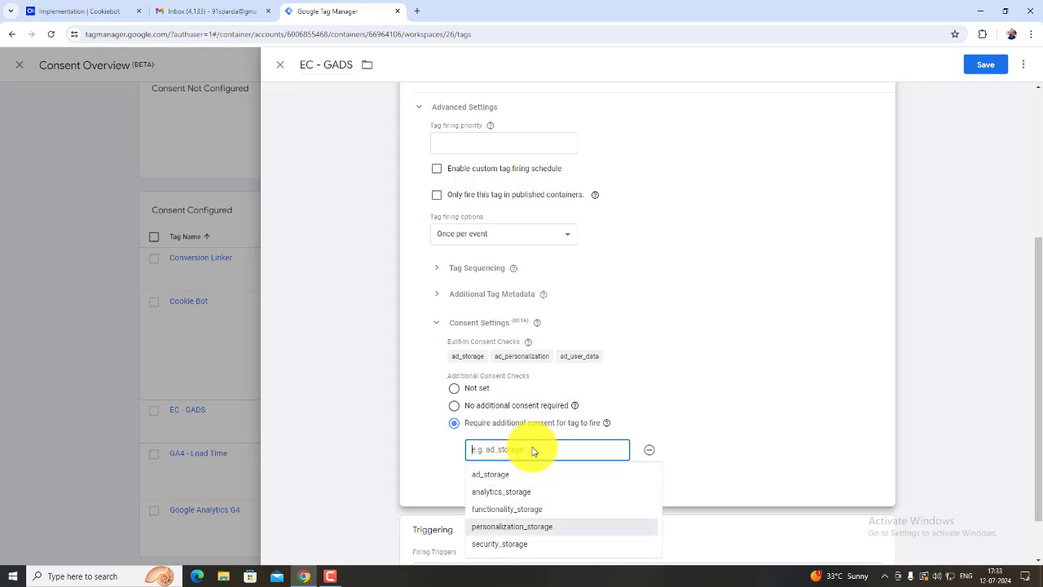
key(Down)
key(Down)
key(Down)
key(Down)
key(Down)
key(Down)
key(Down)
key(Down)
key(Down)
key(Down)
key(Down)
key(Down)
key(Down)
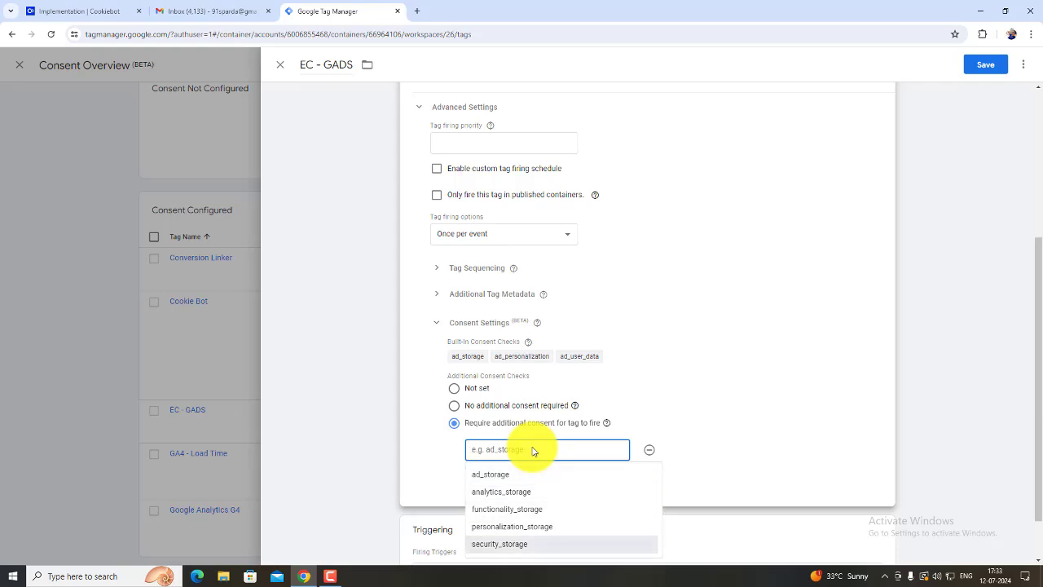
key(Down)
key(Down)
key(Up)
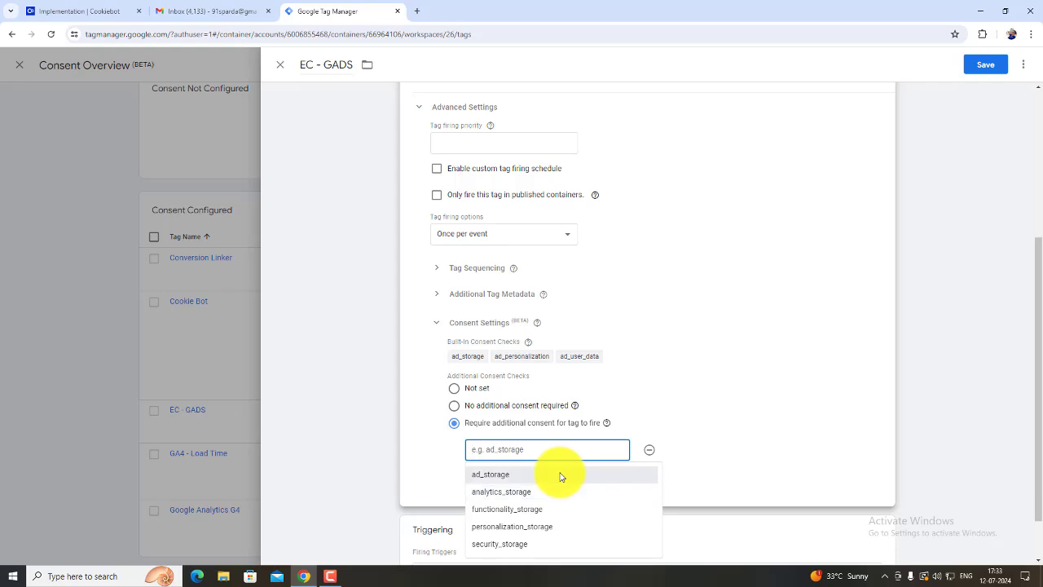
key(Down)
key(Down)
key(Down)
key(Down)
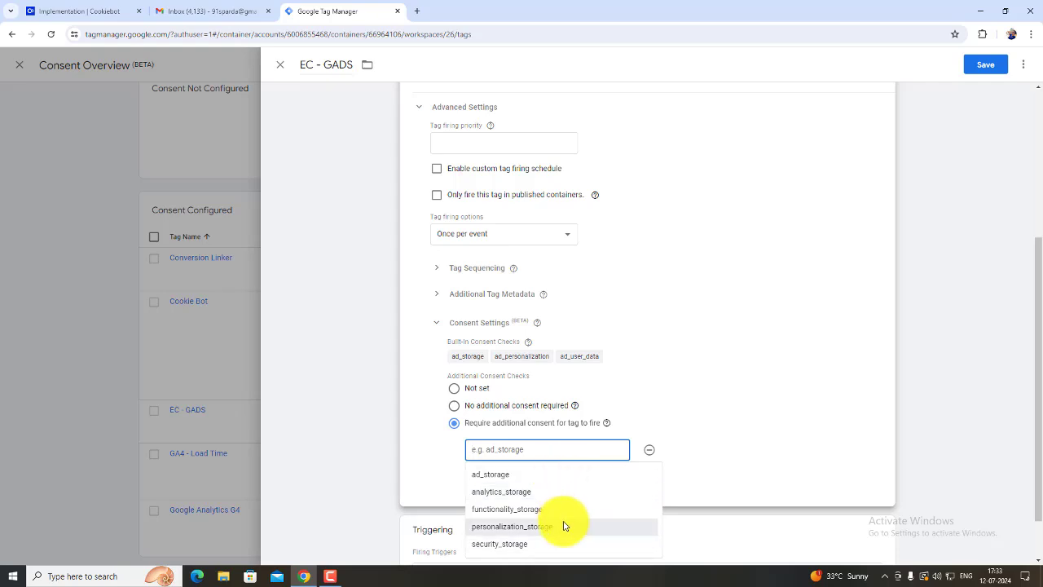
click(713, 438)
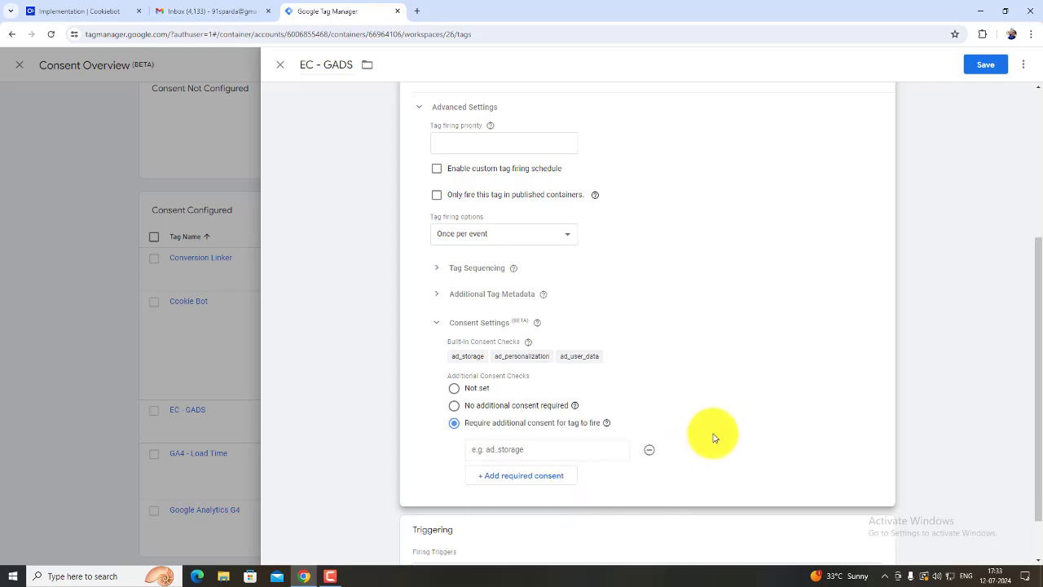
Step: Look through the firing triggers available for the EC - GADS tag and discard the tag's unsaved changes
scroll(715, 434, down, 1)
scroll(703, 438, up, 1)
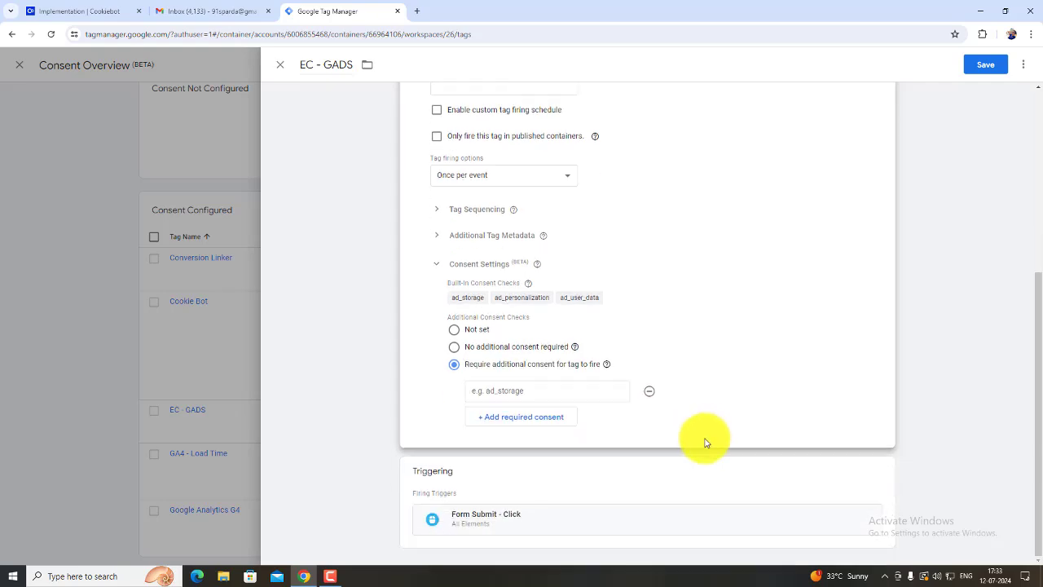
scroll(649, 478, down, 1)
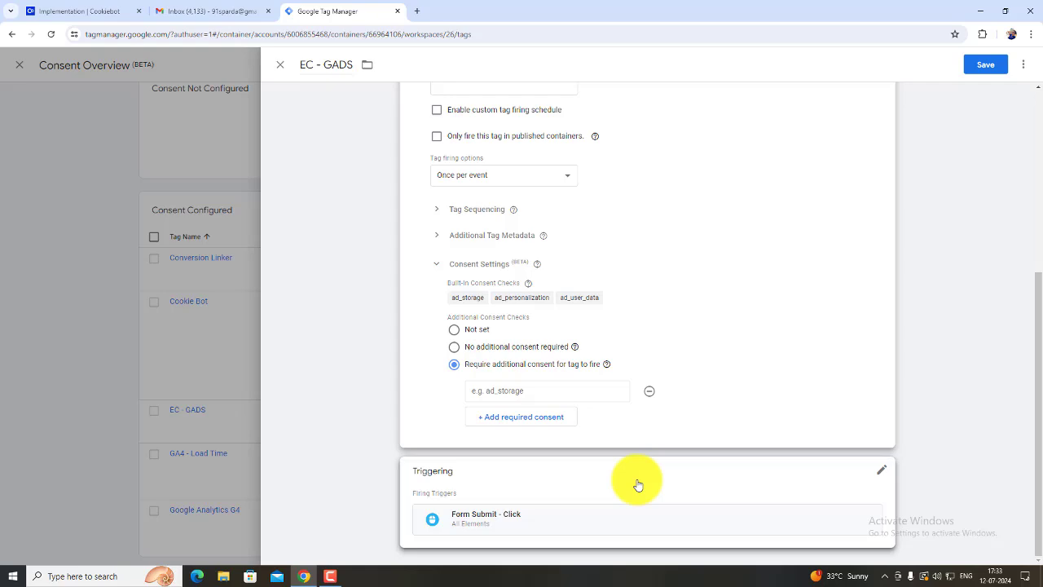
click(638, 485)
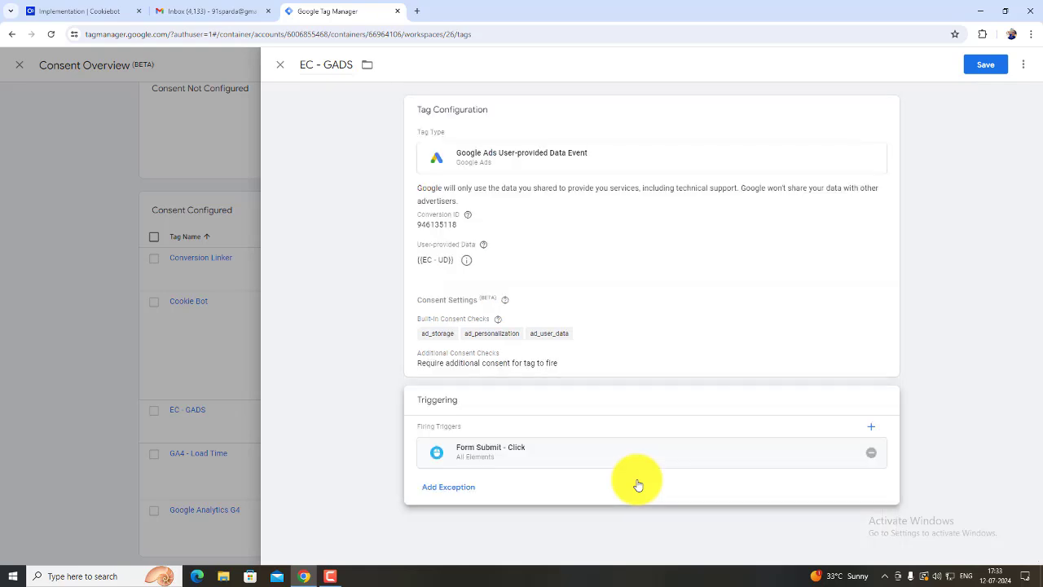
click(871, 428)
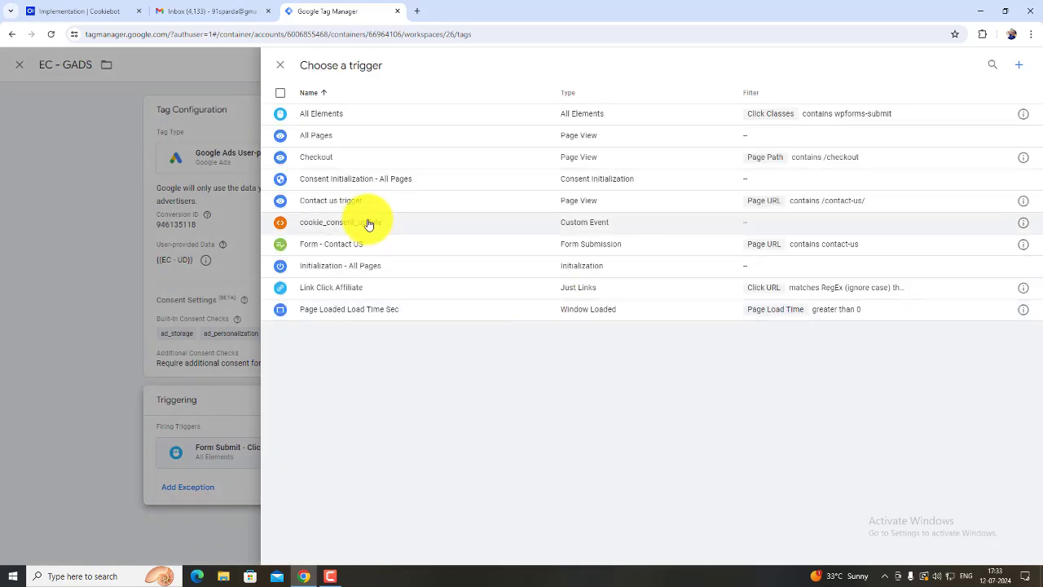
click(279, 65)
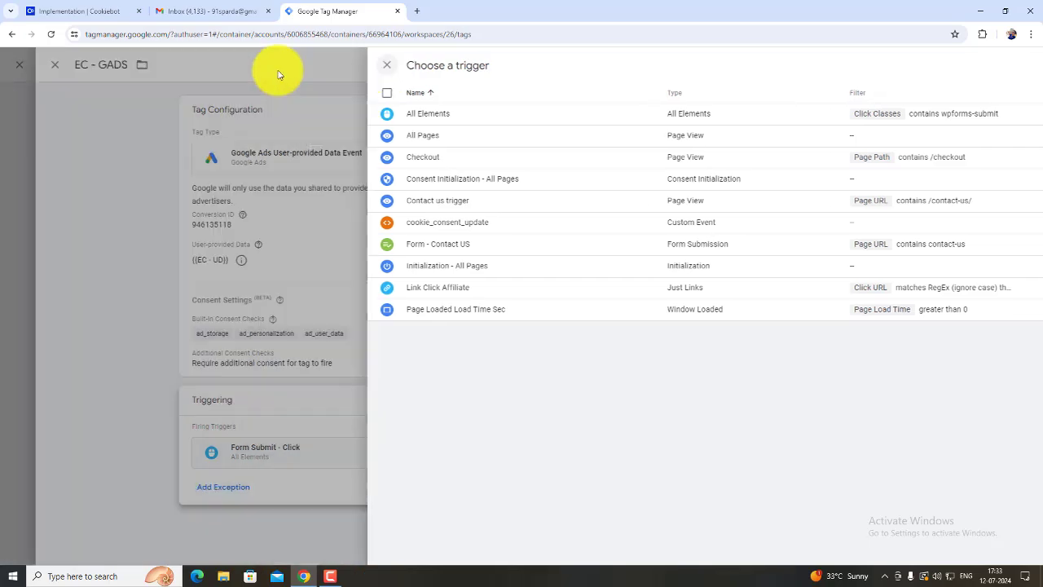
click(280, 67)
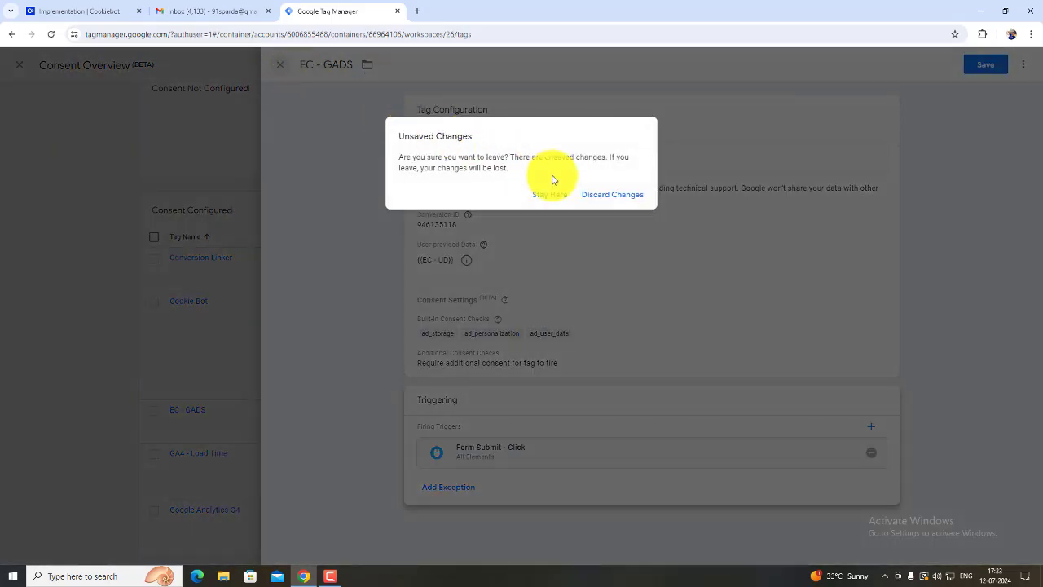
click(599, 195)
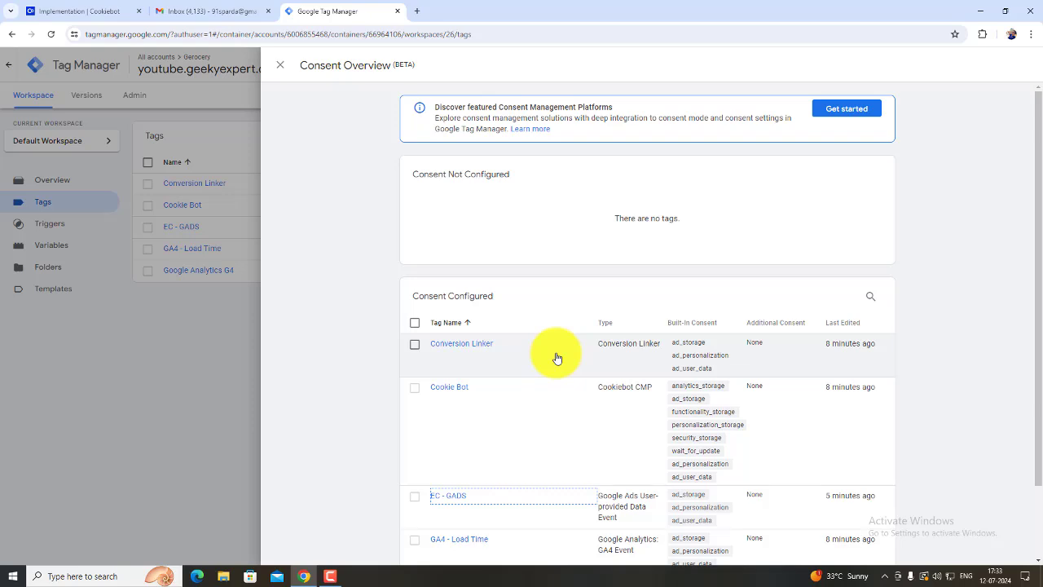
Step: Review the consent-configured tags in the Consent Overview and return to the Tags list
scroll(557, 359, down, 1)
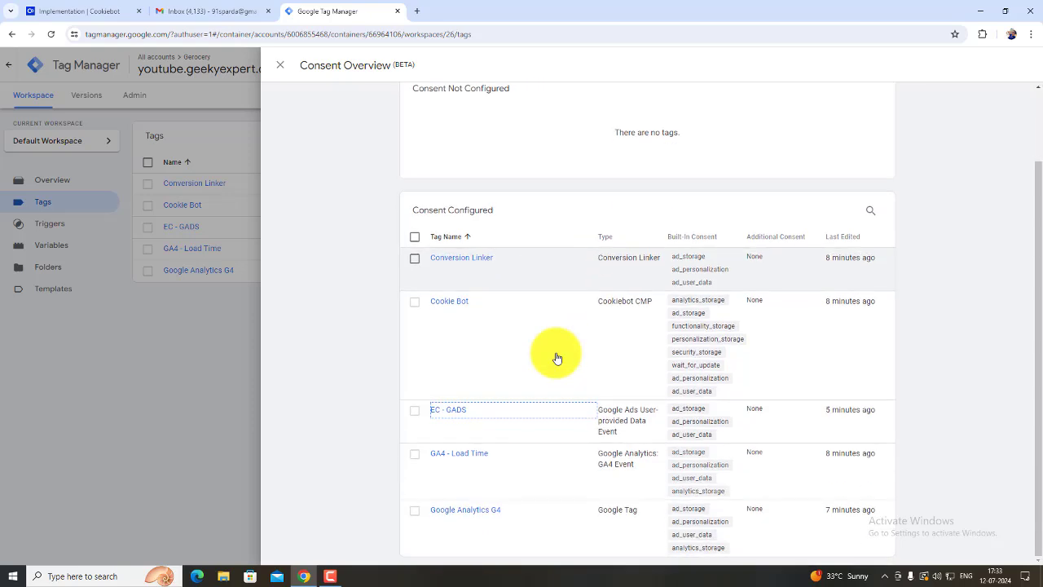
scroll(556, 358, up, 1)
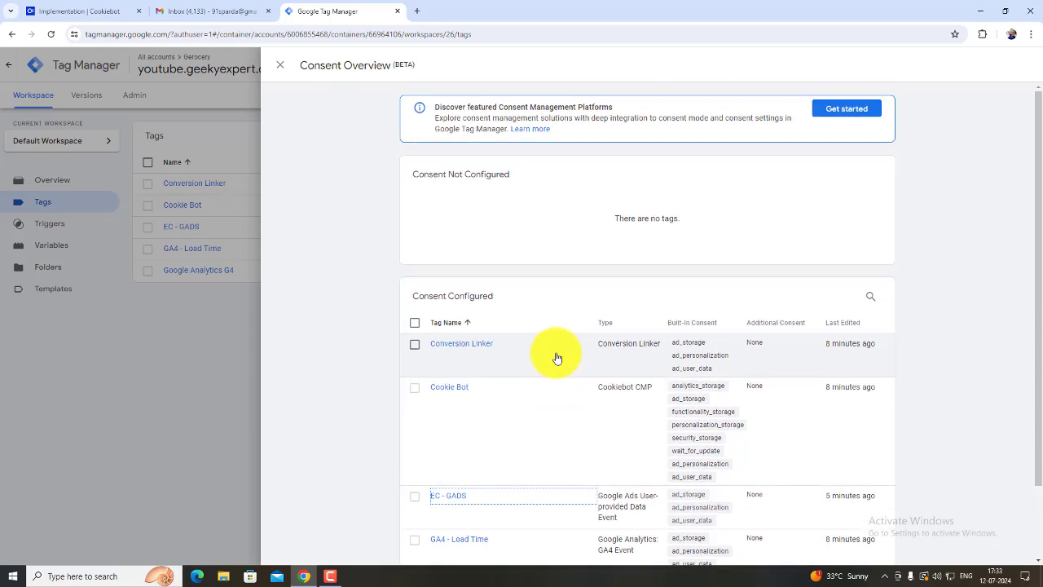
click(280, 65)
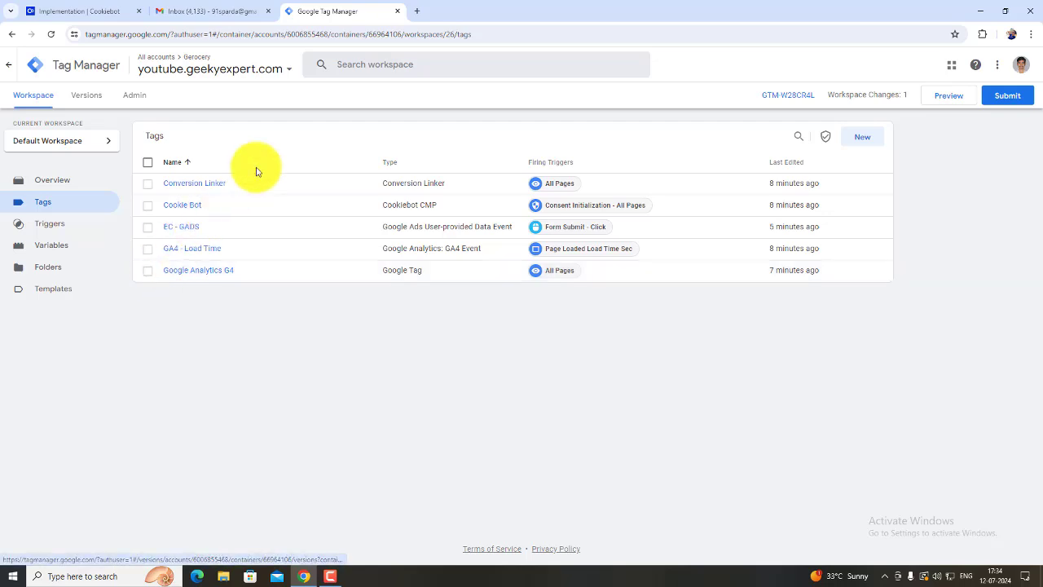
Step: Open the youtube.geekyexpert.com home page in a new browser tab
click(415, 9)
text(you)
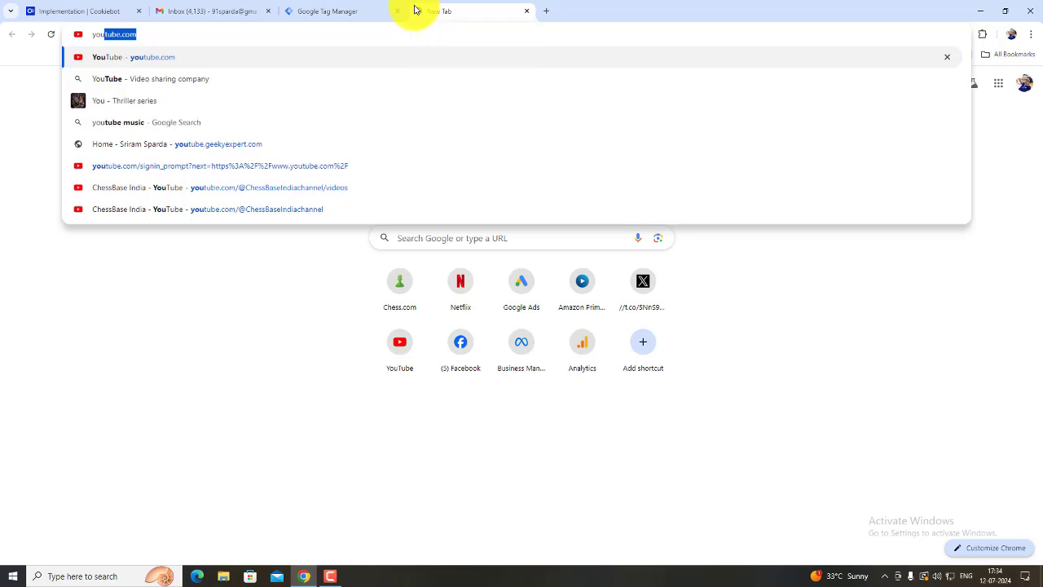
key(Up)
key(Up)
key(Up)
key(Up)
key(Return)
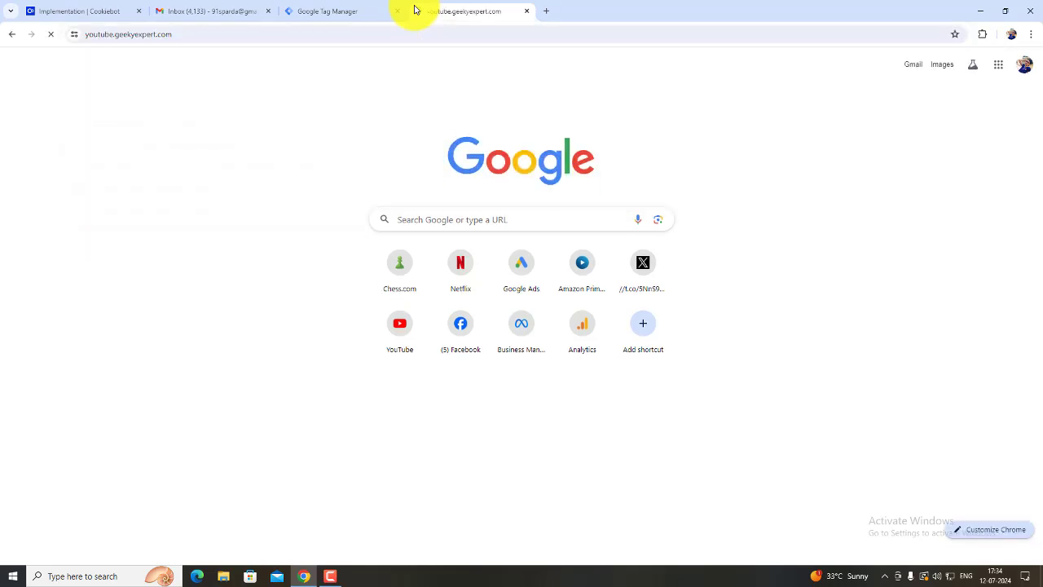